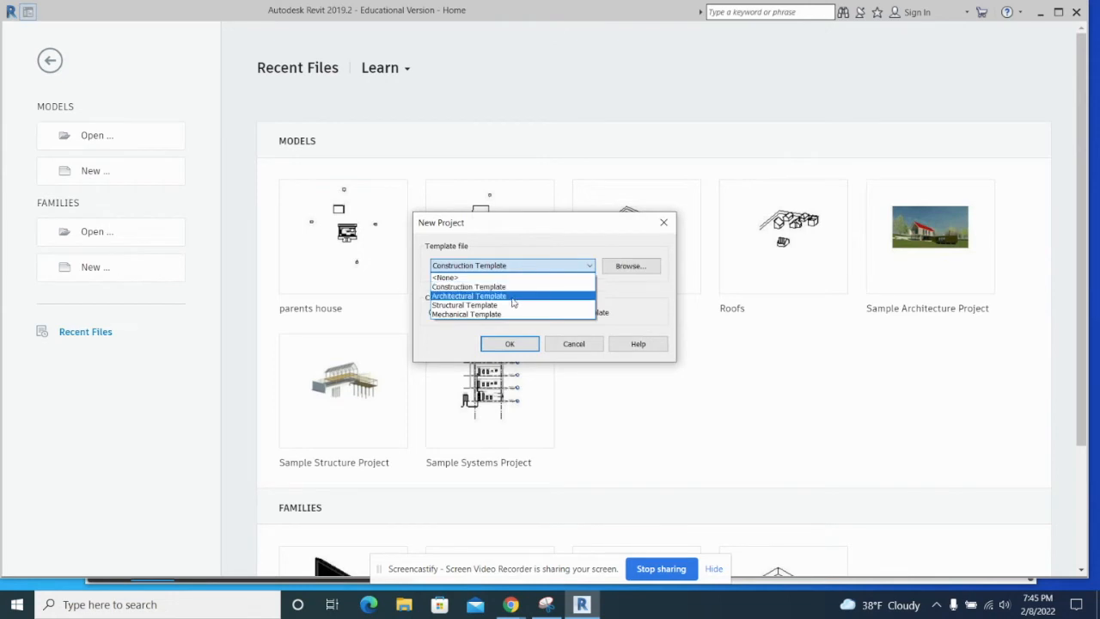
Create a new project from the Architectural Template and hide the screen-sharing notice
click(513, 296)
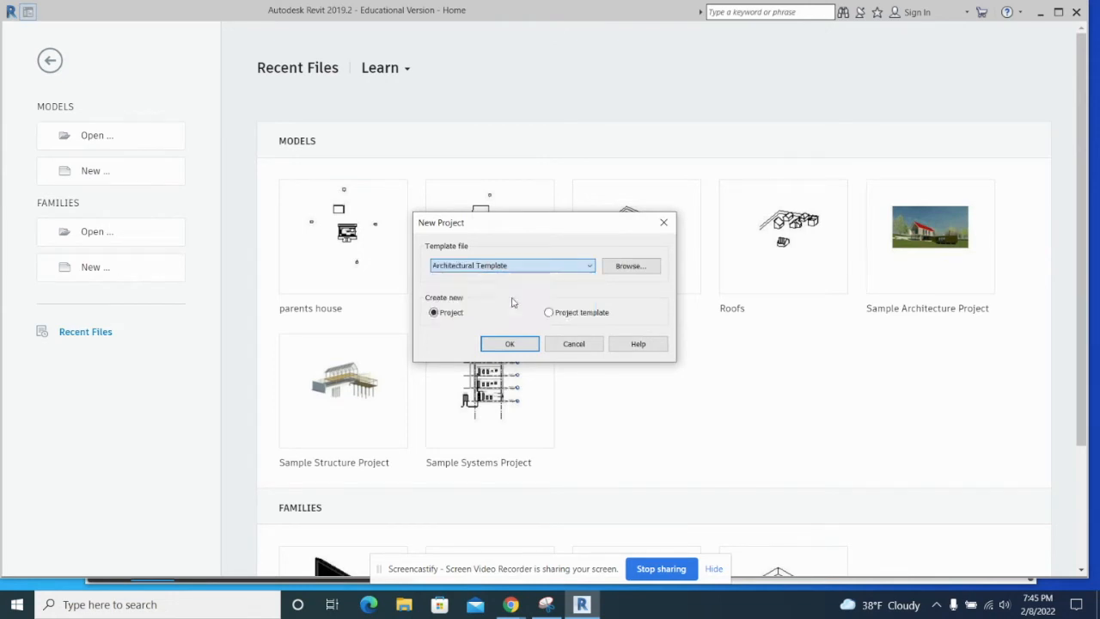
click(509, 343)
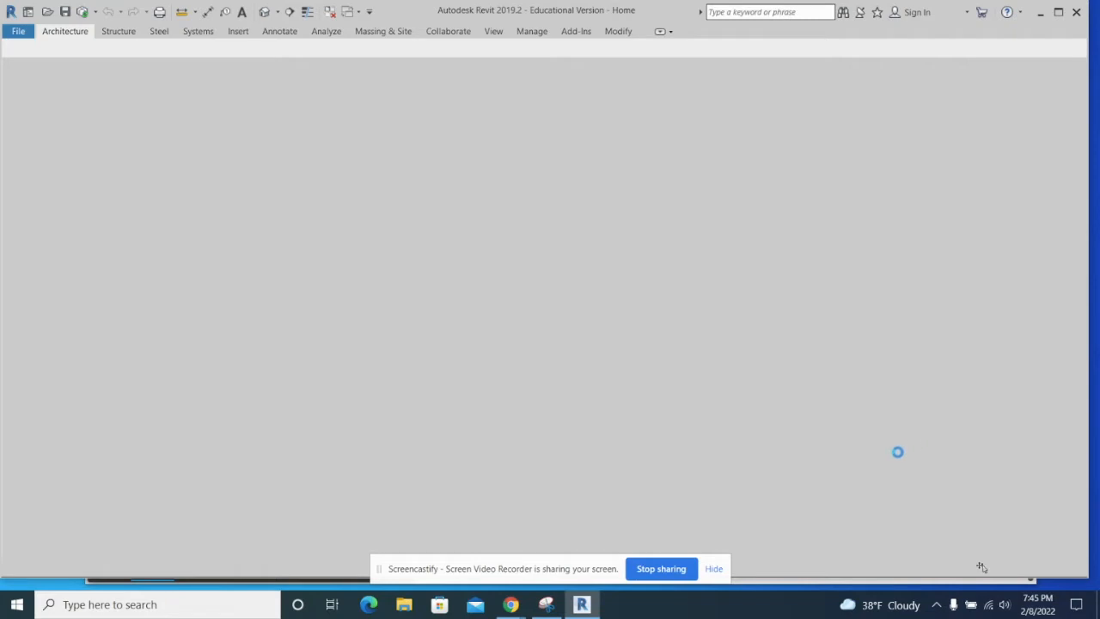
click(714, 570)
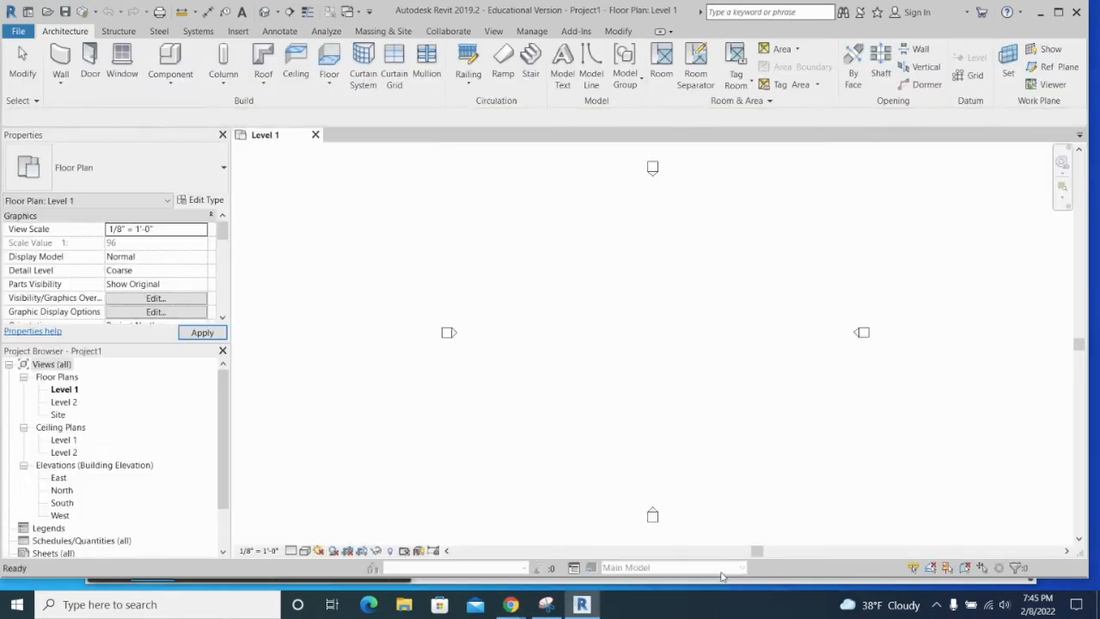
middle_drag(670, 405, 605, 405)
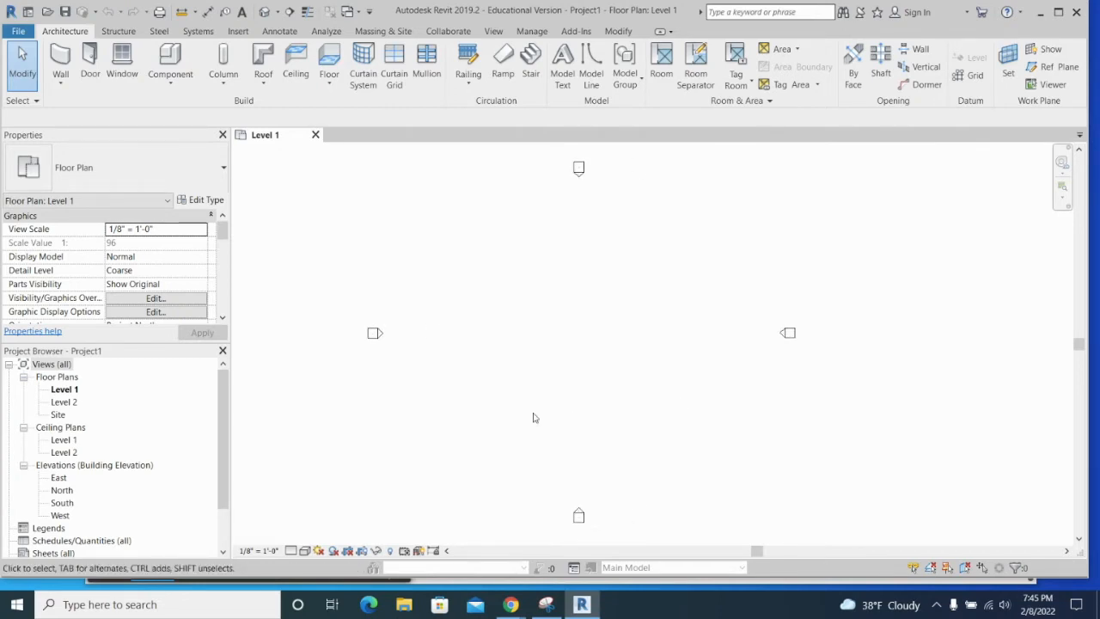
click(62, 65)
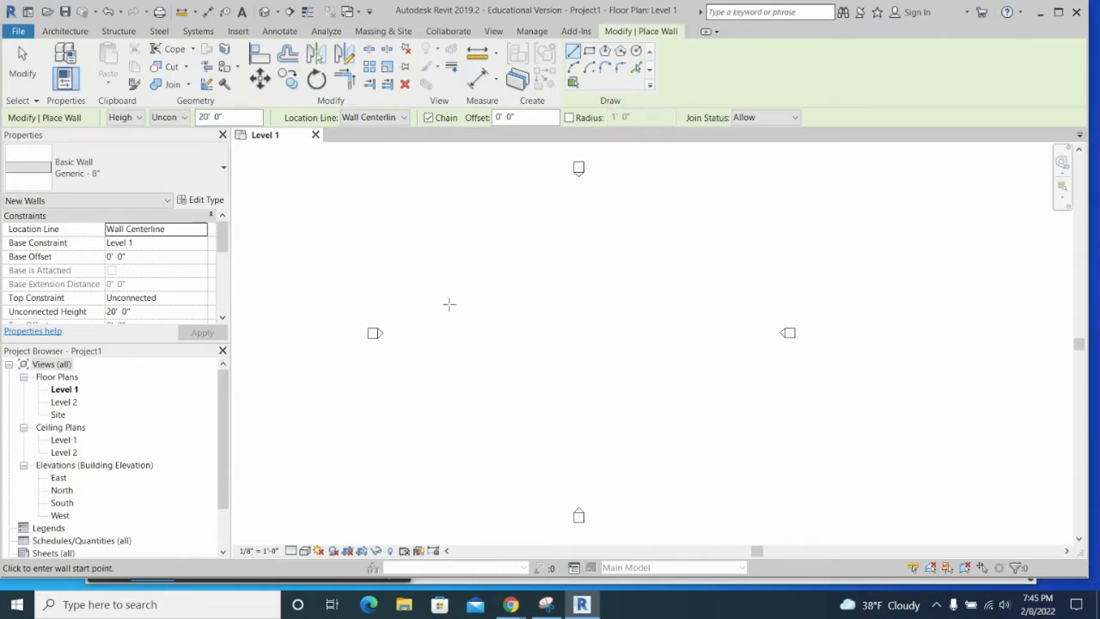
click(449, 304)
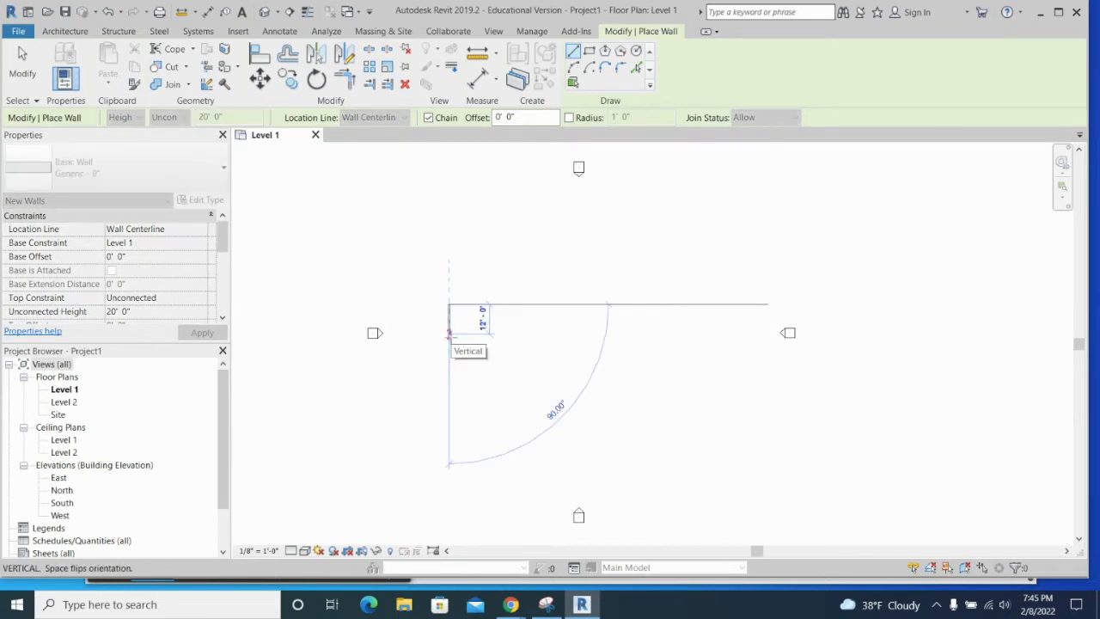
scroll(448, 333, up, 3)
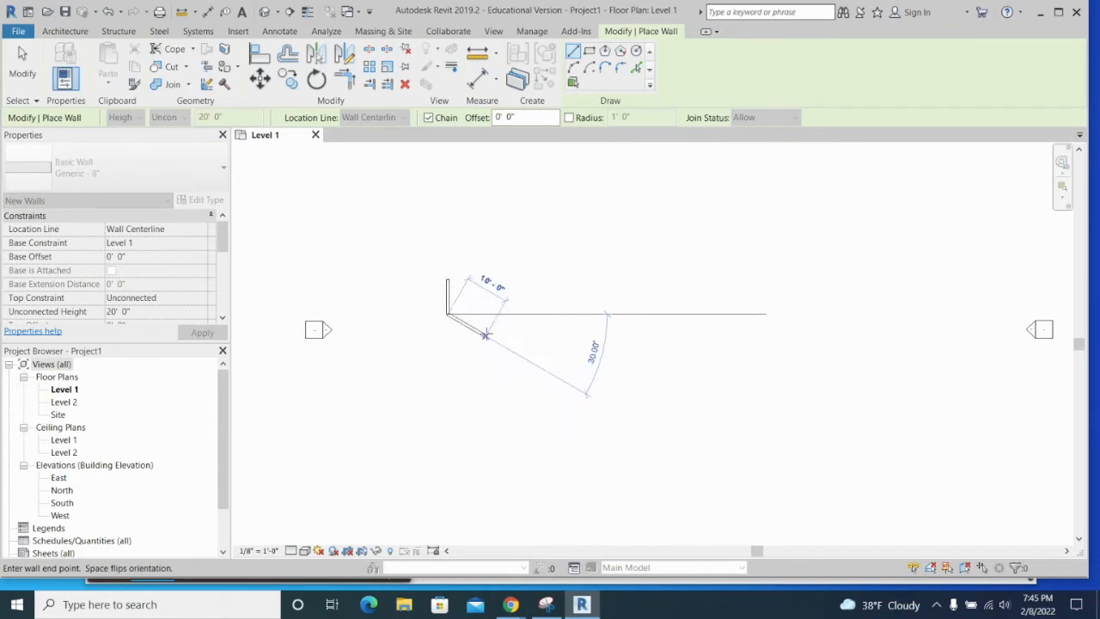
key(Escape)
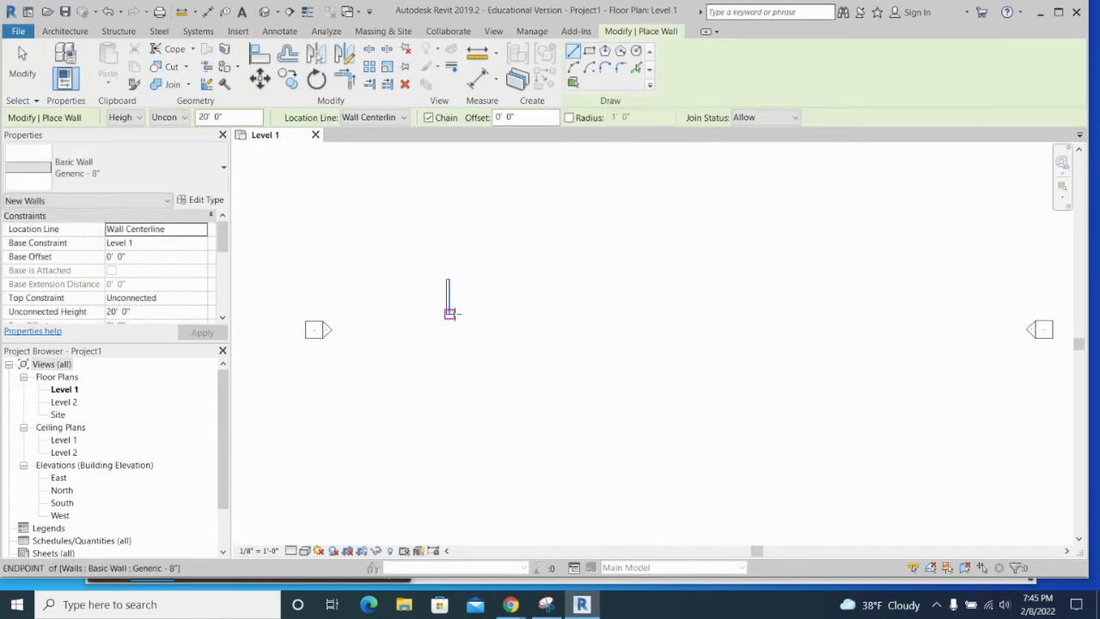
Draw a closed rectangle of four Generic - 8" walls on Level 1, about 32'-6" by 8'-6" between centerlines
click(64, 30)
click(60, 60)
click(441, 289)
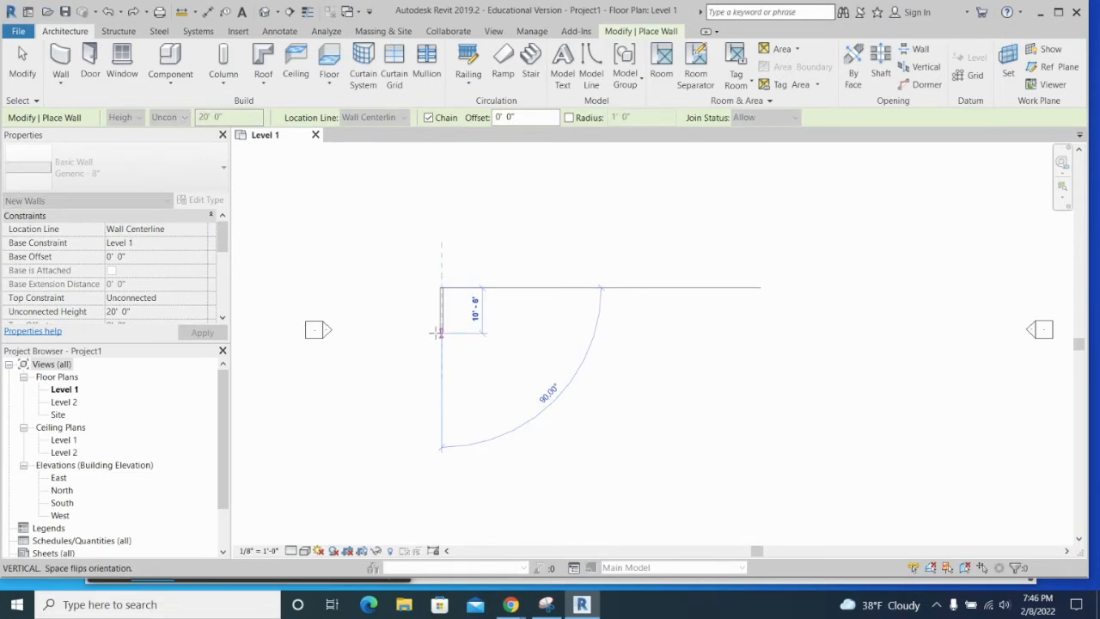
click(440, 324)
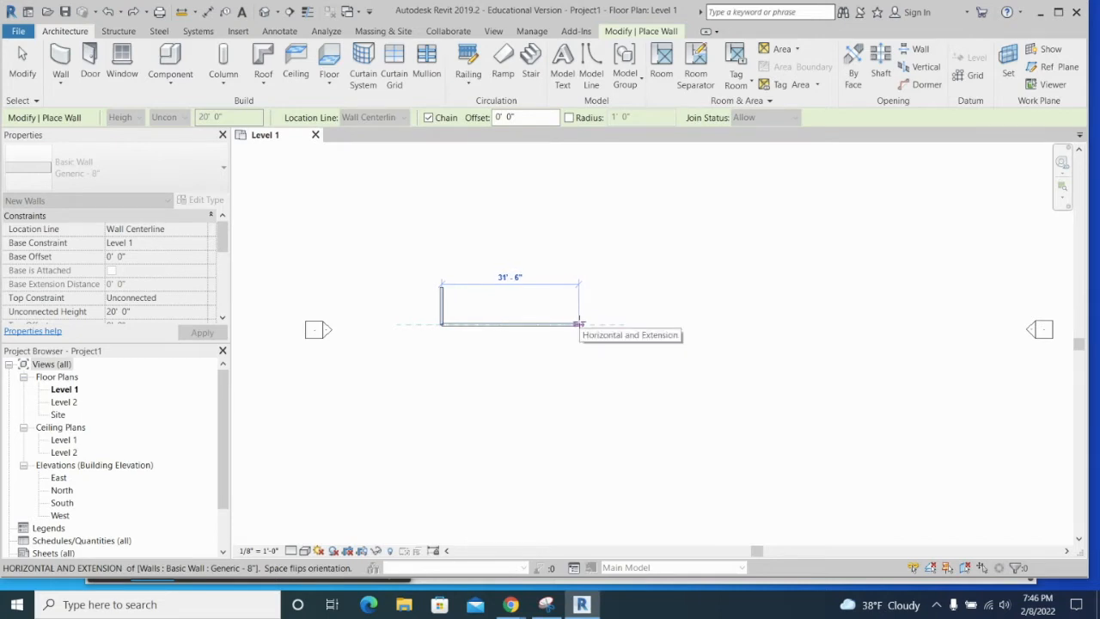
click(583, 323)
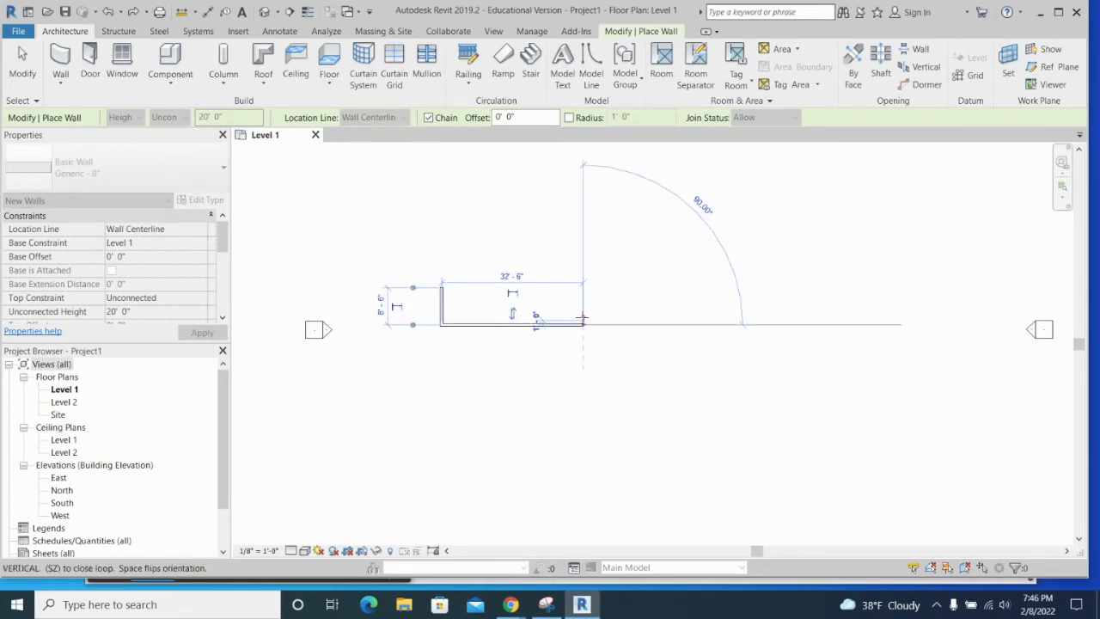
click(583, 287)
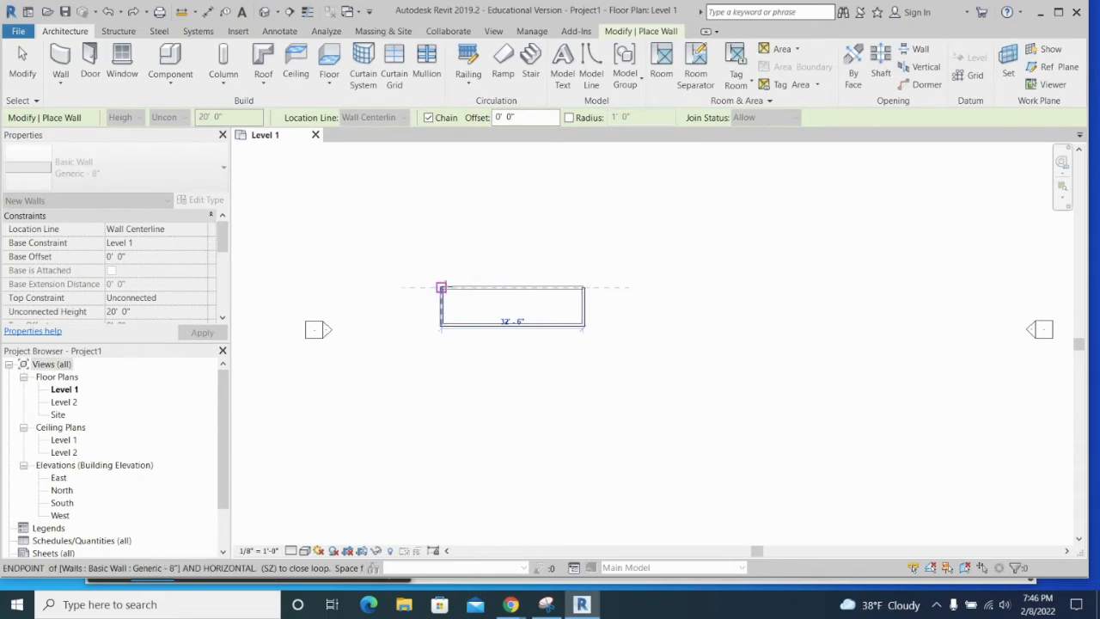
click(441, 287)
scroll(515, 316, up, 2)
scroll(516, 317, up, 1)
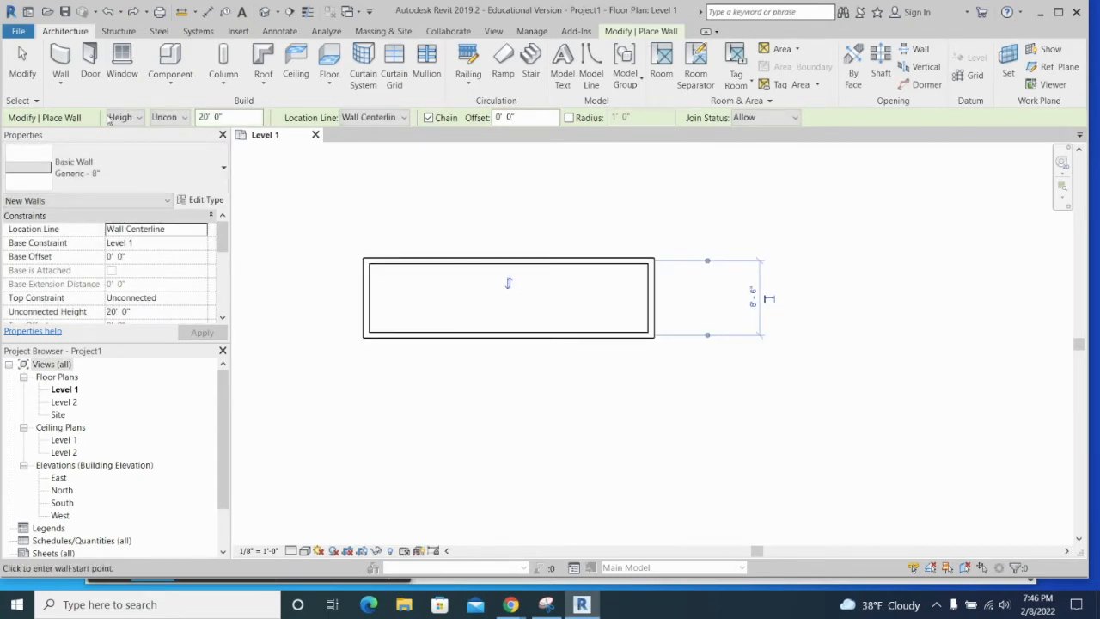
click(27, 66)
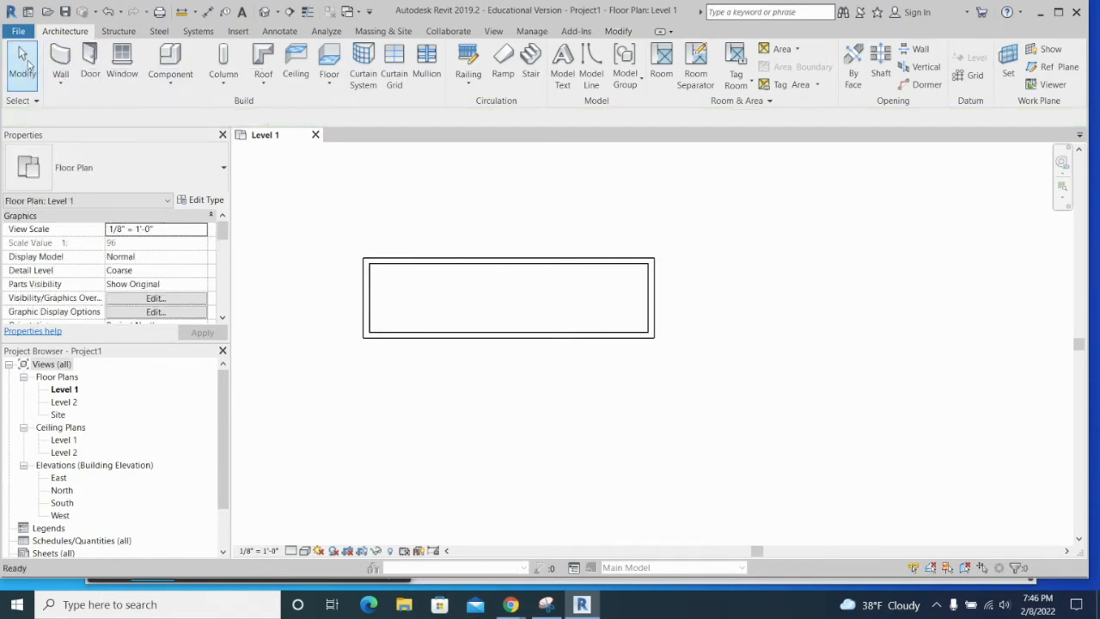
Measure the right end wall's temporary dimension between the outer wall faces and set the overall length to 32'
click(651, 296)
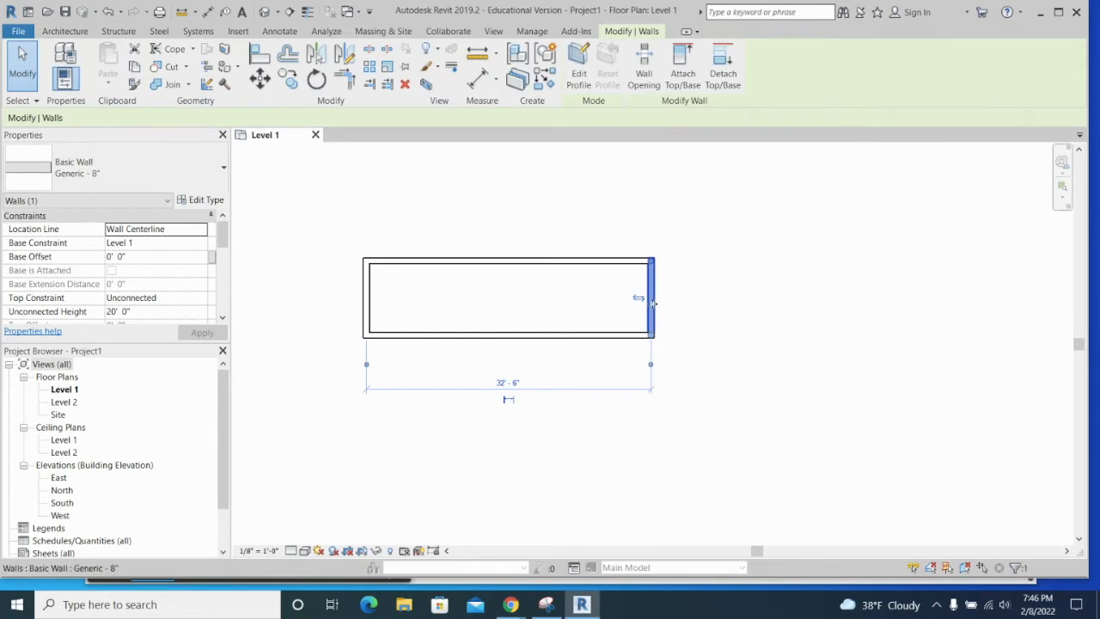
click(509, 383)
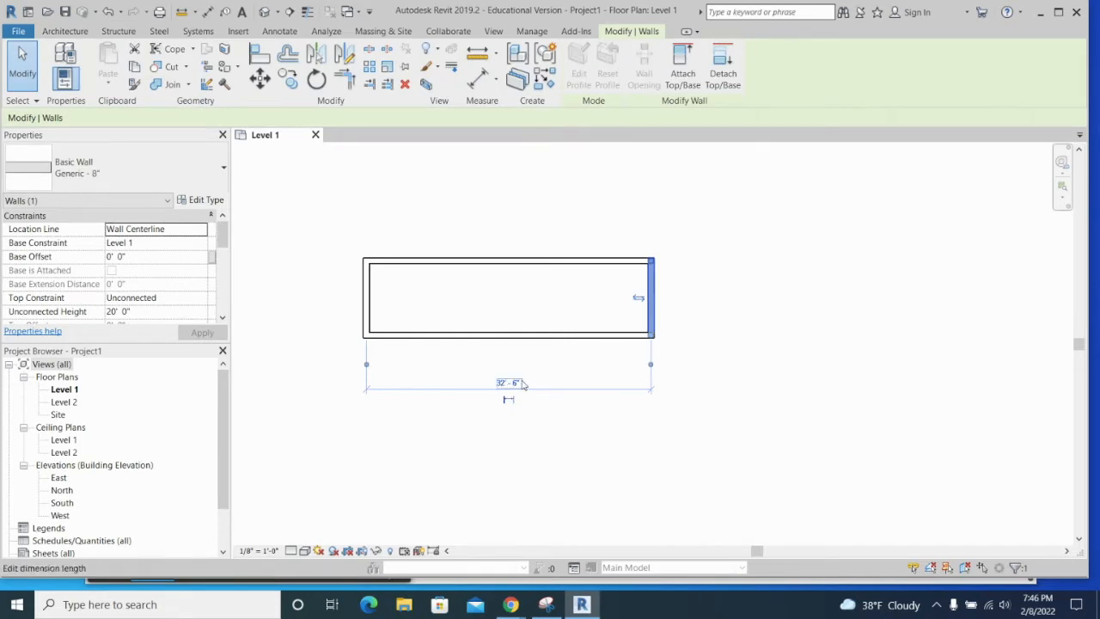
click(652, 367)
click(368, 366)
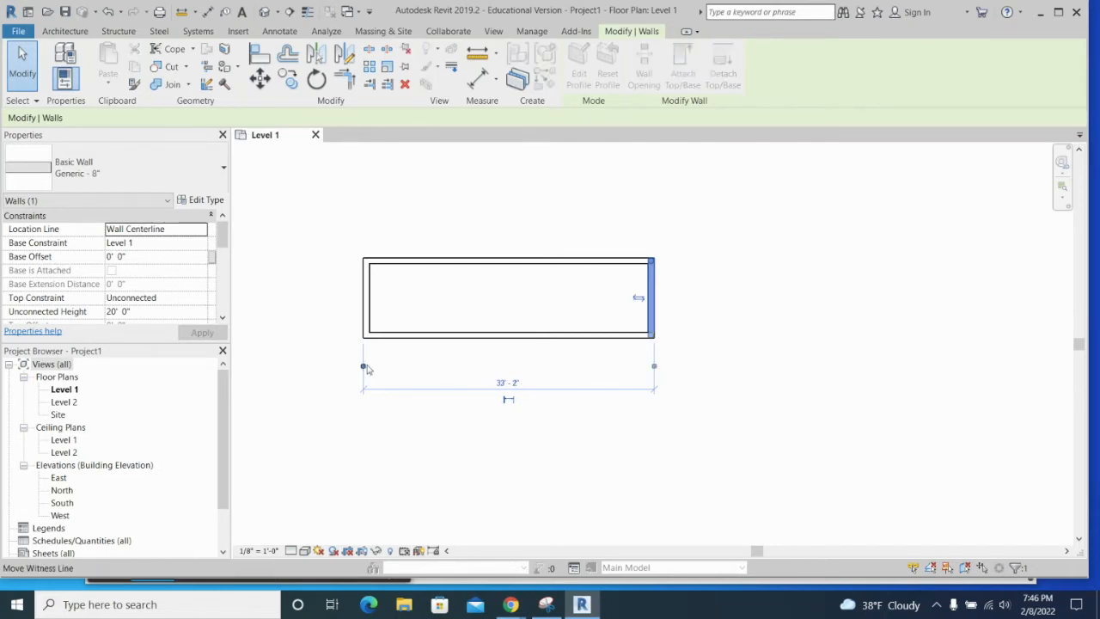
click(505, 386)
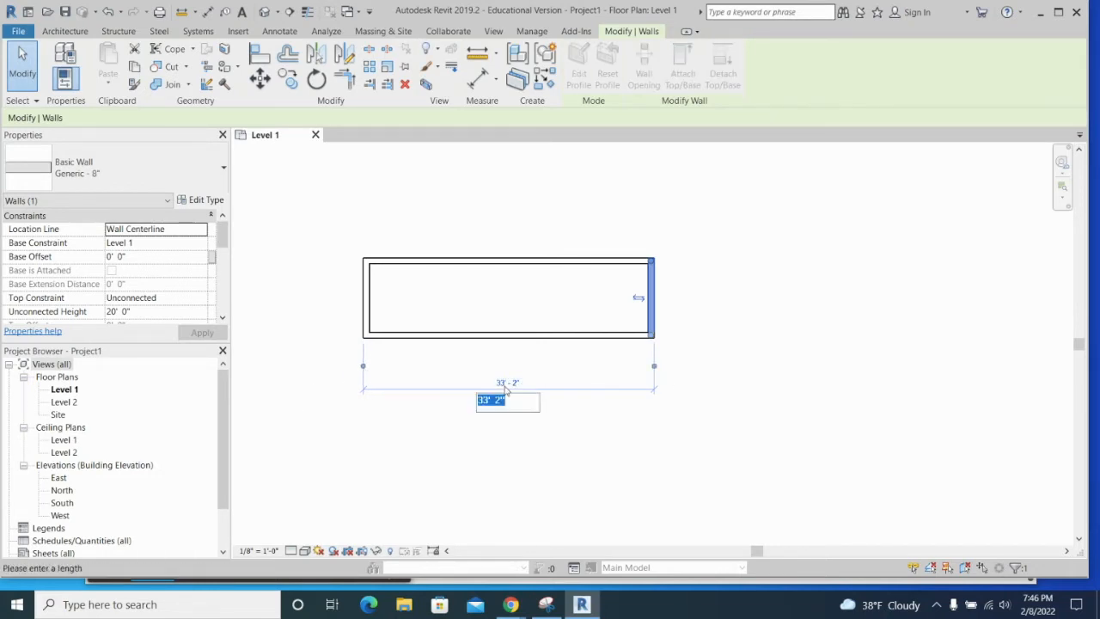
text(32)
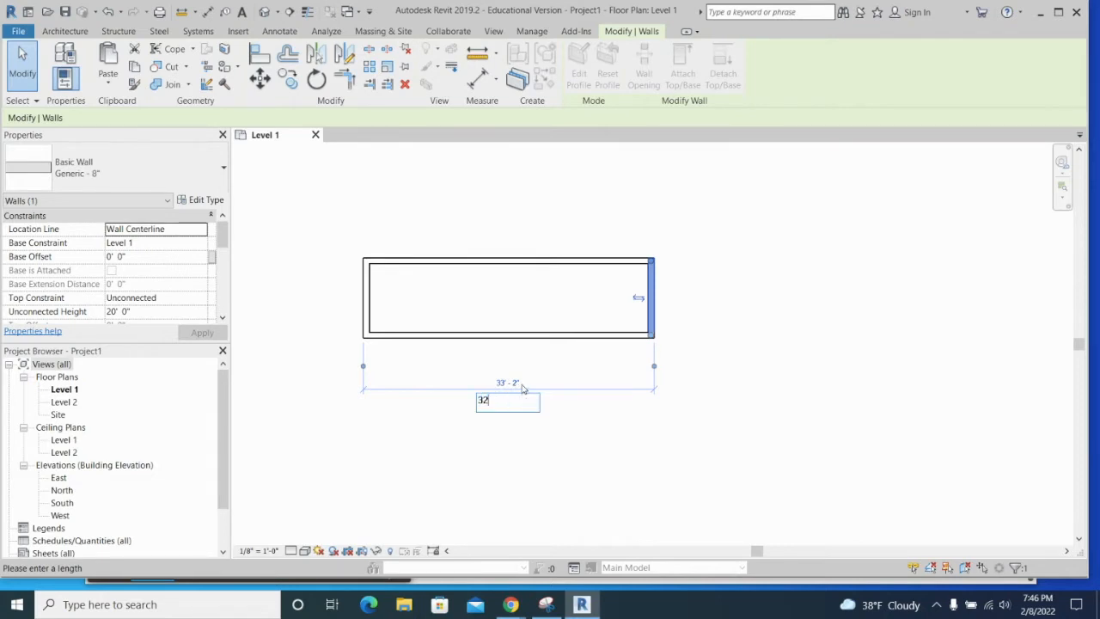
key(Return)
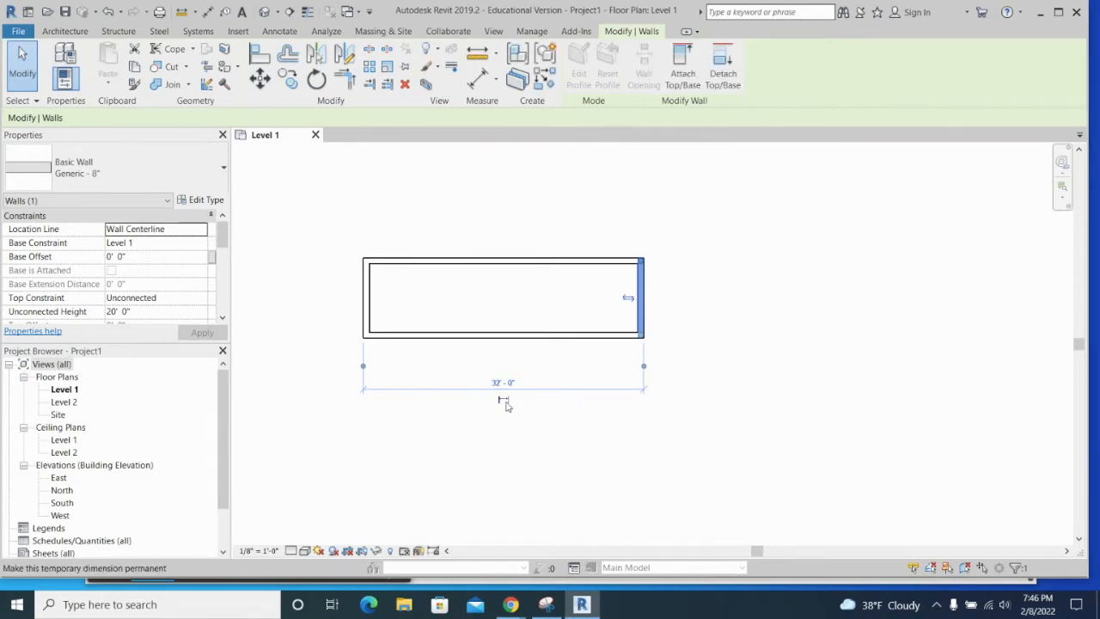
Turn the temporary overall length dimension below the rectangle into a permanent dimension
click(504, 400)
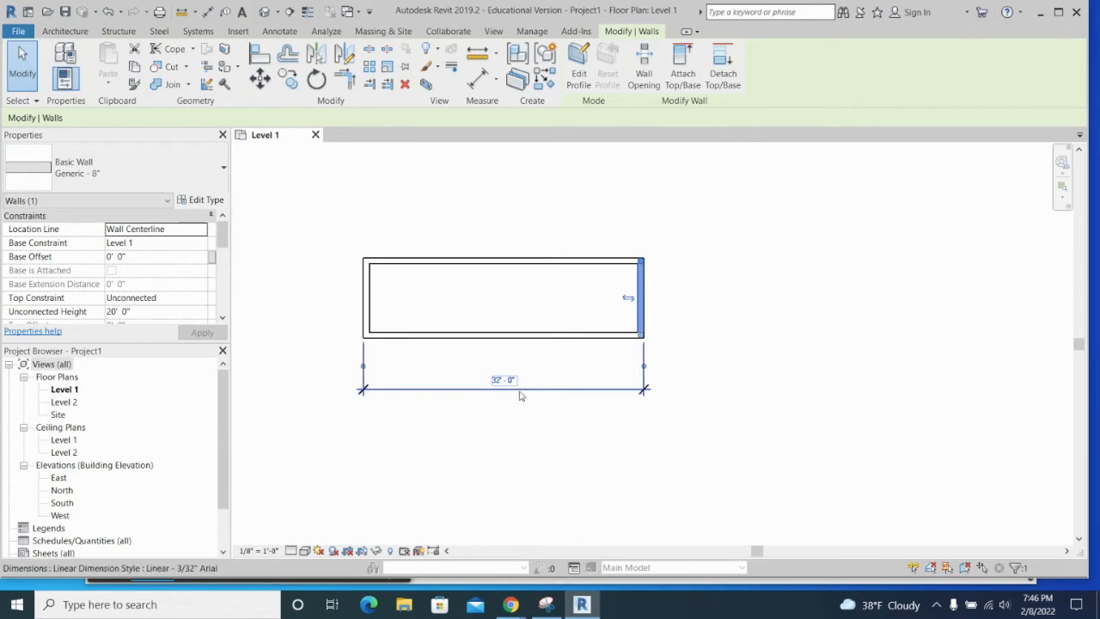
click(518, 395)
click(509, 379)
click(508, 383)
click(547, 397)
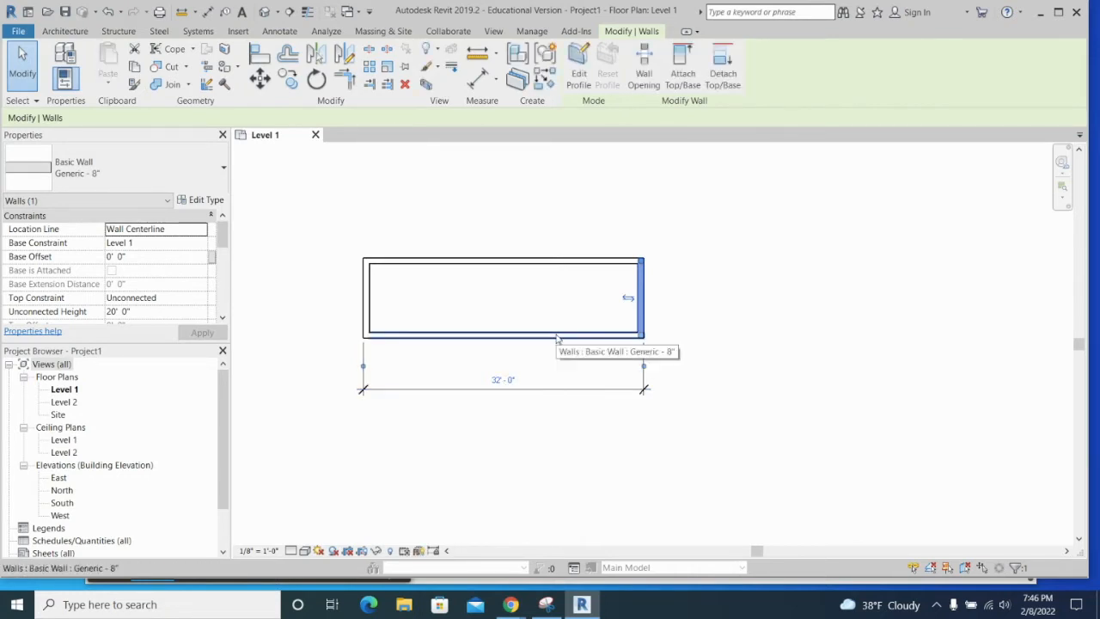
Set the overall width between the outer faces of the long walls to 8.5' and make that dimension permanent
click(509, 335)
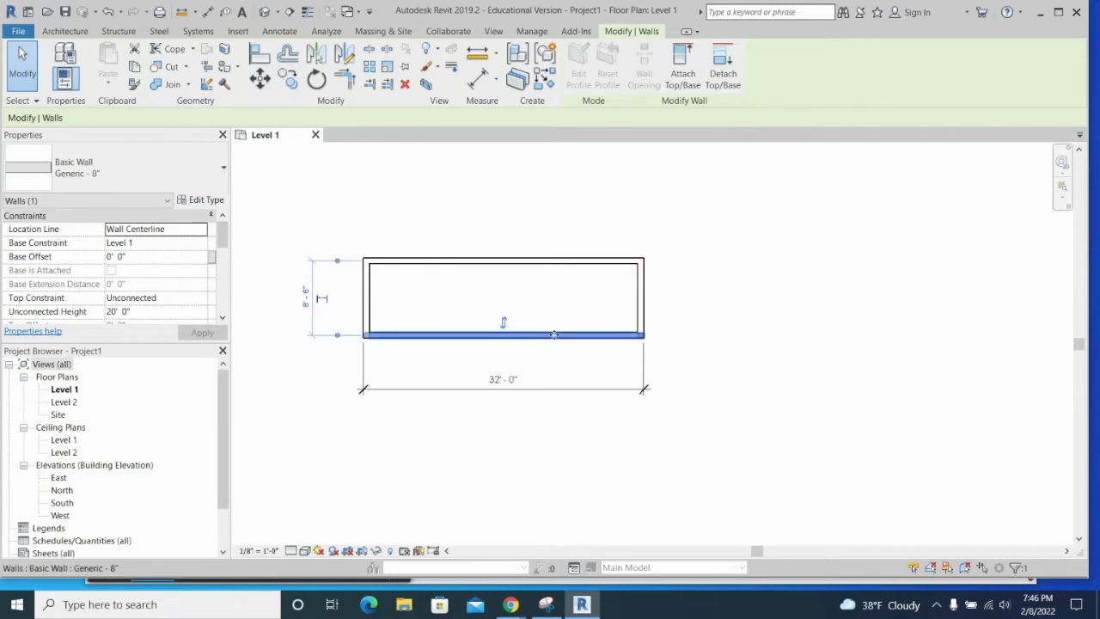
click(338, 261)
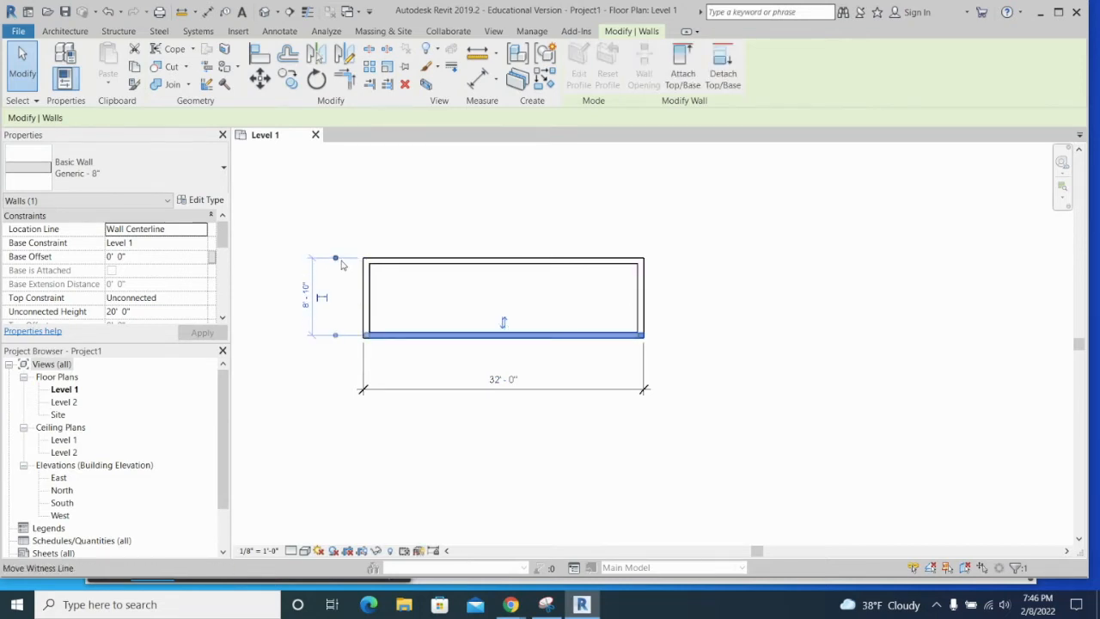
click(337, 335)
click(306, 296)
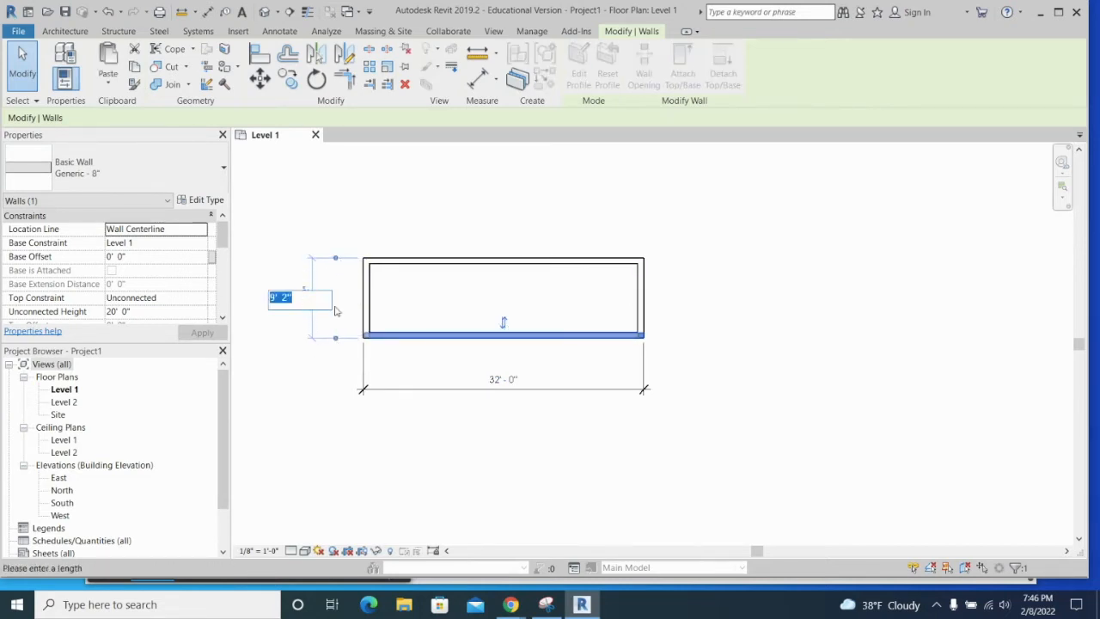
text(8.5)
key(Return)
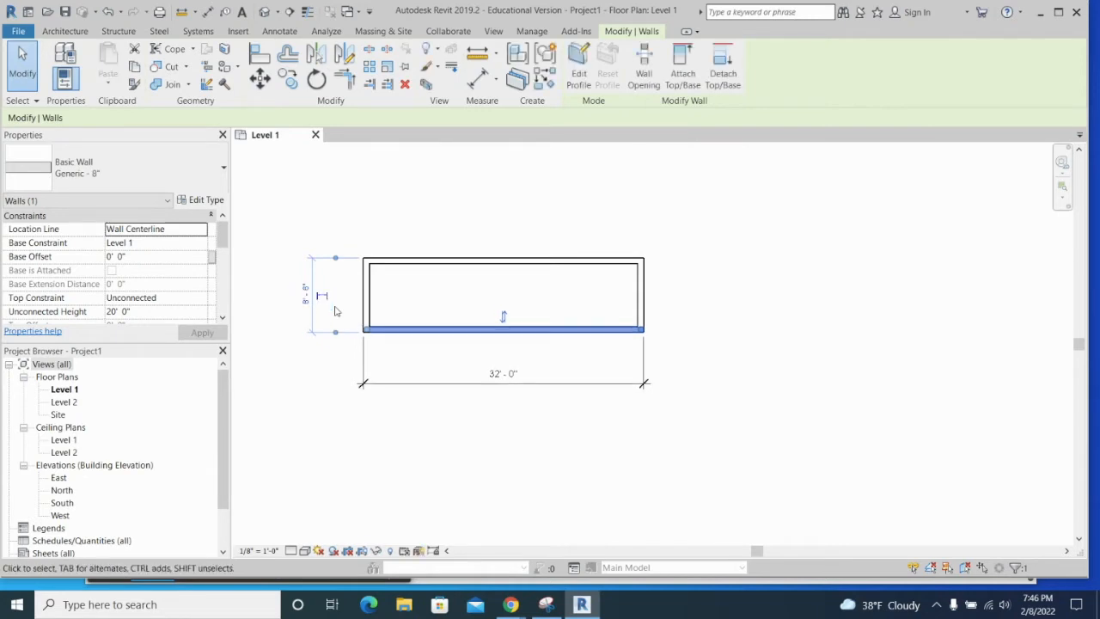
click(592, 425)
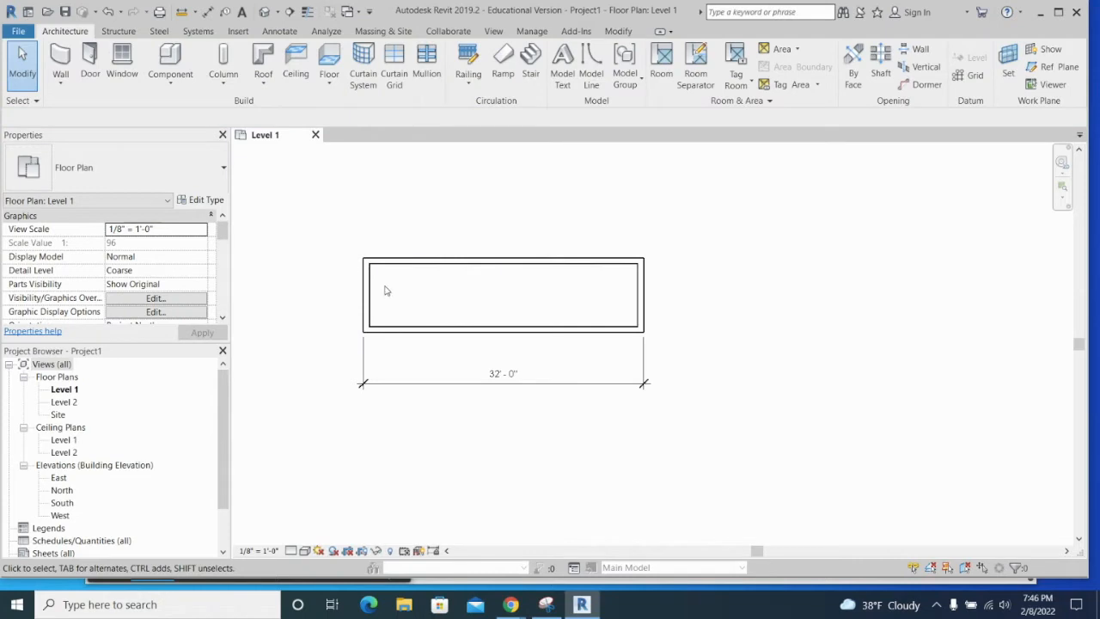
click(373, 319)
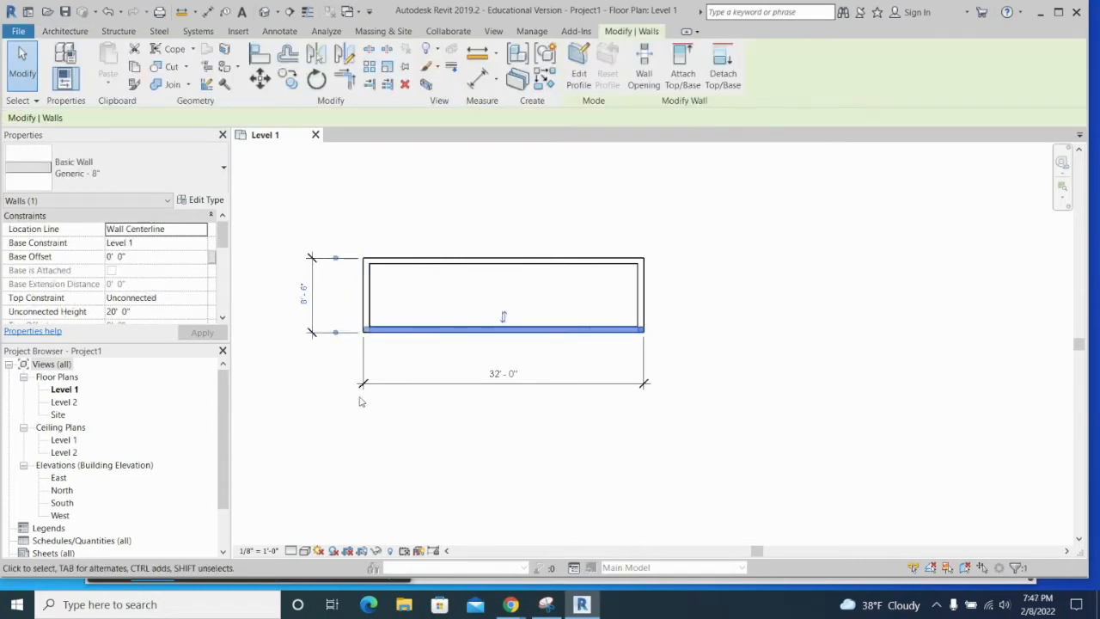
click(318, 395)
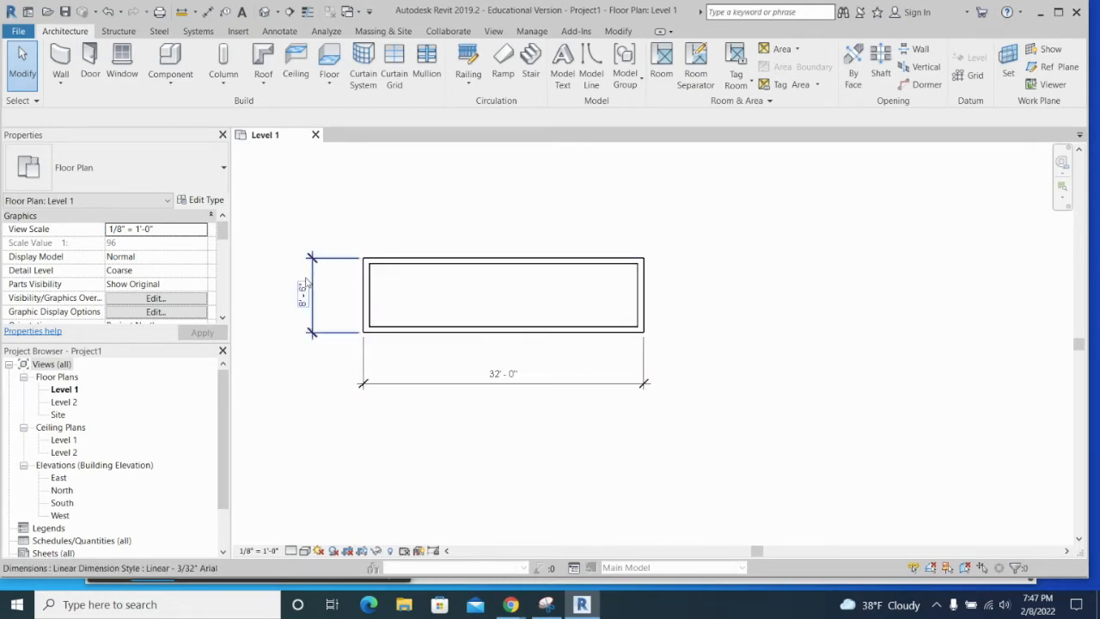
Set the unconnected height of all four walls to 13' 6"
drag(323, 213, 722, 418)
click(609, 367)
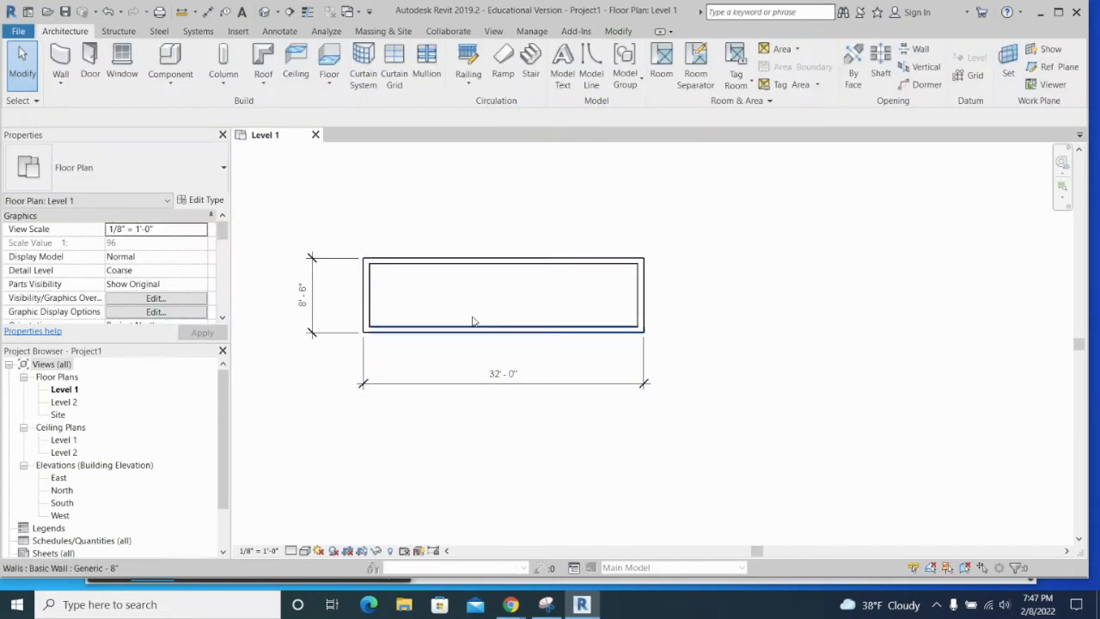
drag(341, 222, 669, 354)
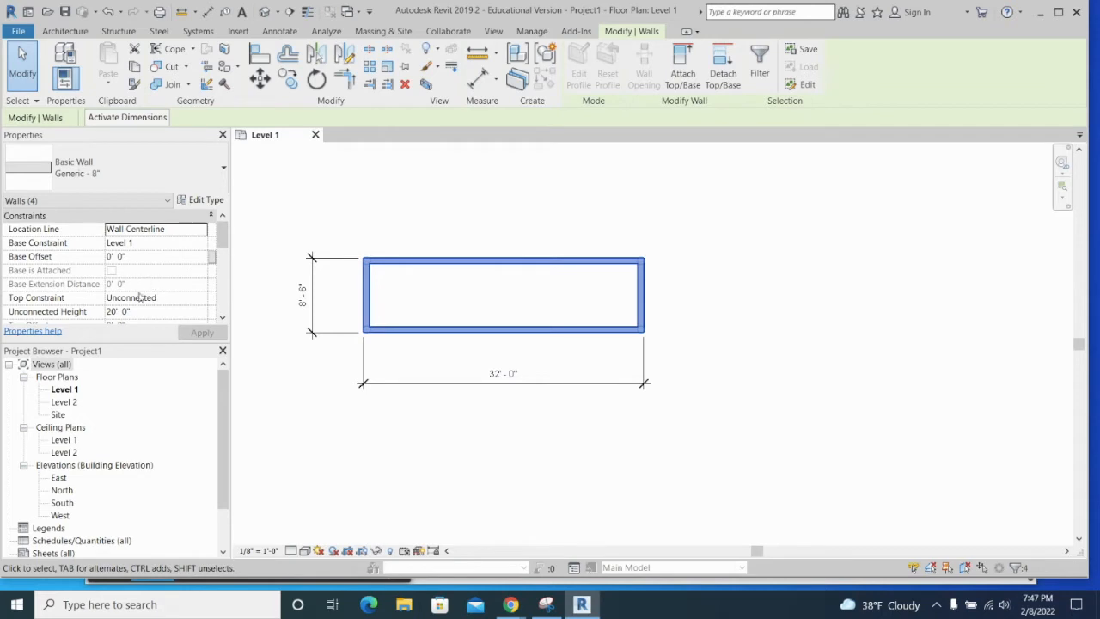
scroll(159, 297, down, 1)
click(154, 288)
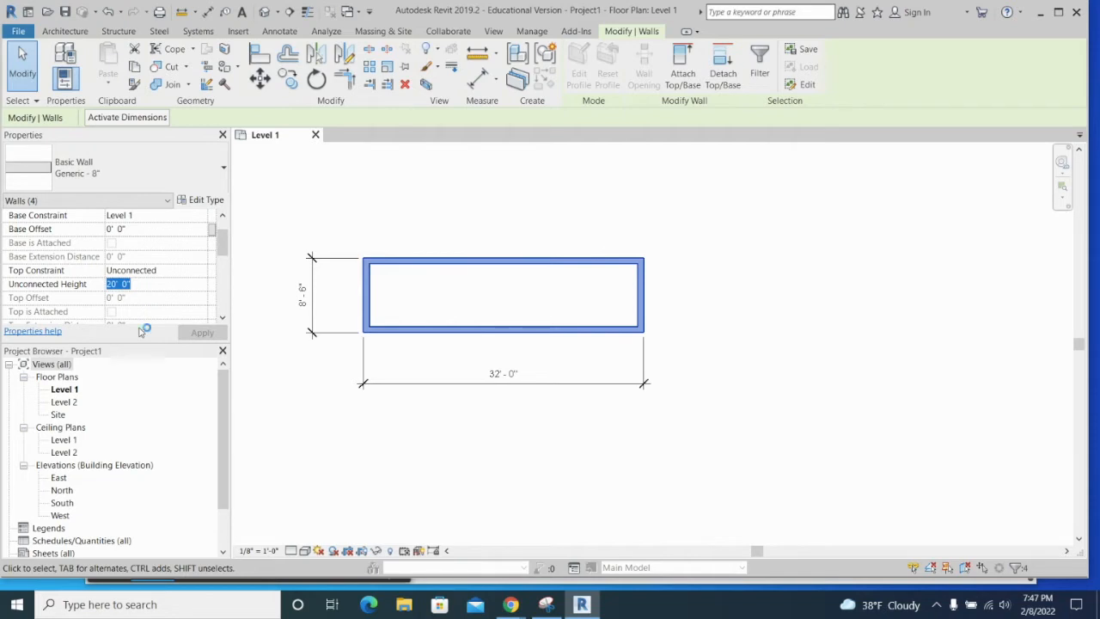
text(13' 6")
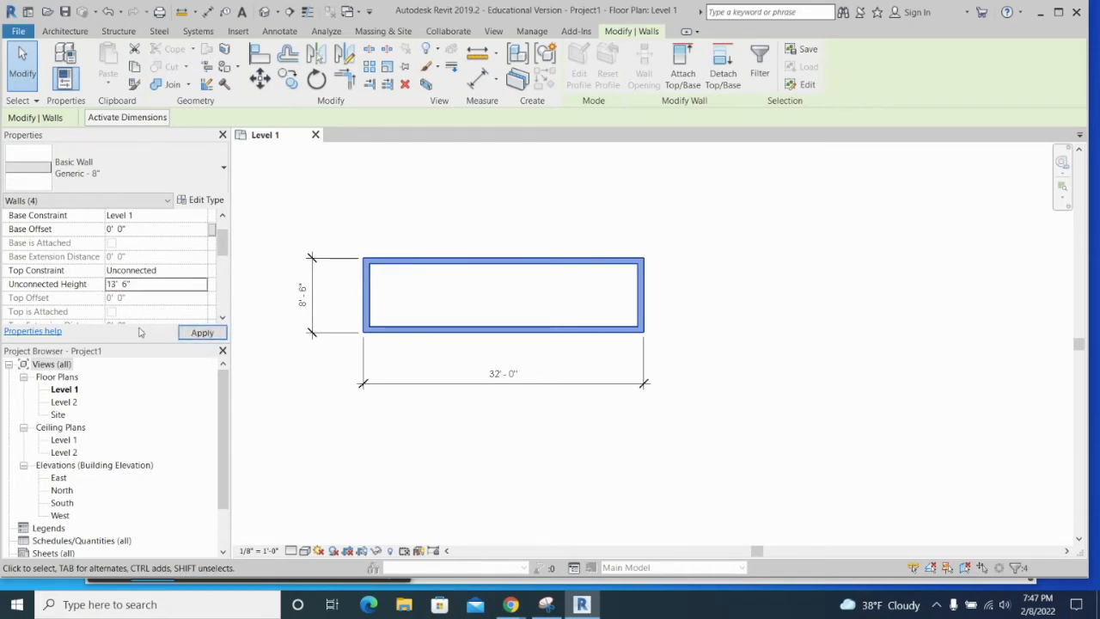
click(202, 333)
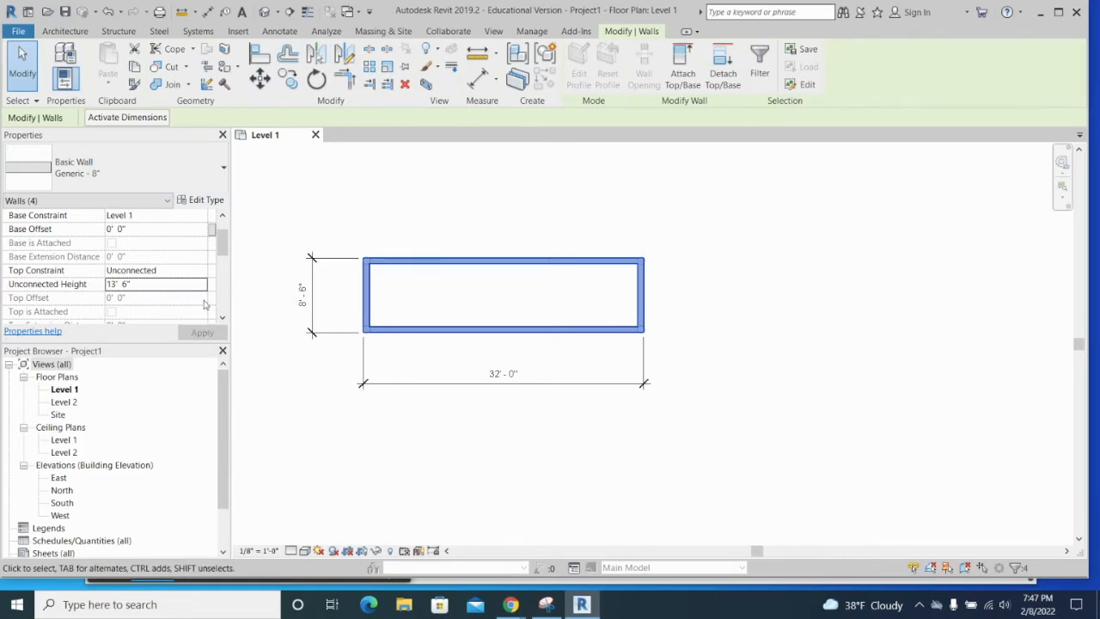
click(281, 367)
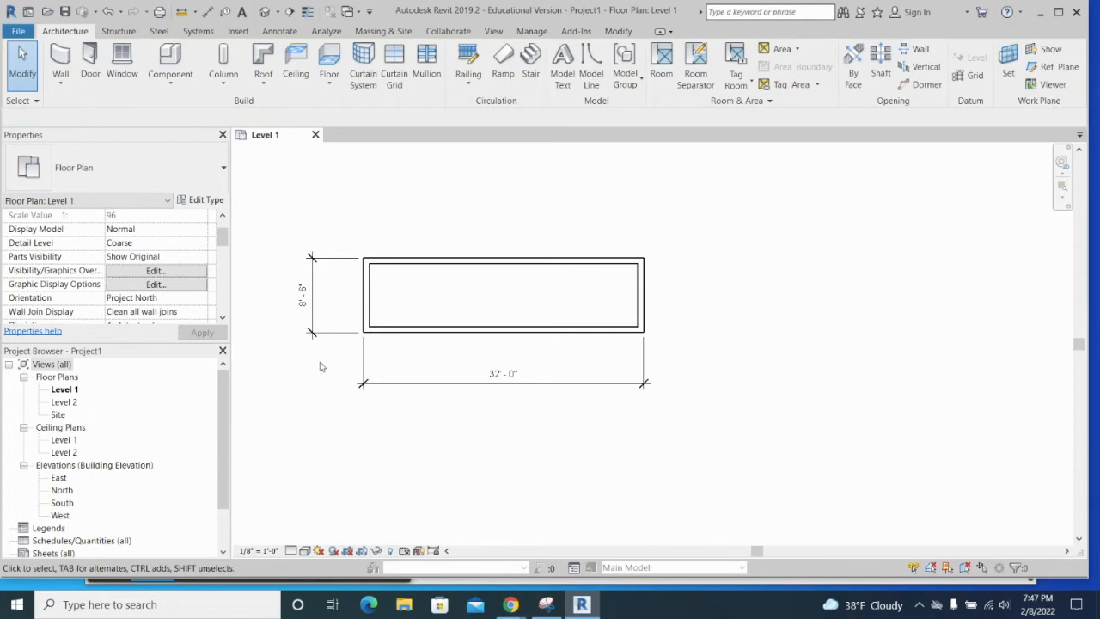
Inspect the raised walls in the default 3D view and return to the Level 1 floor plan
click(266, 12)
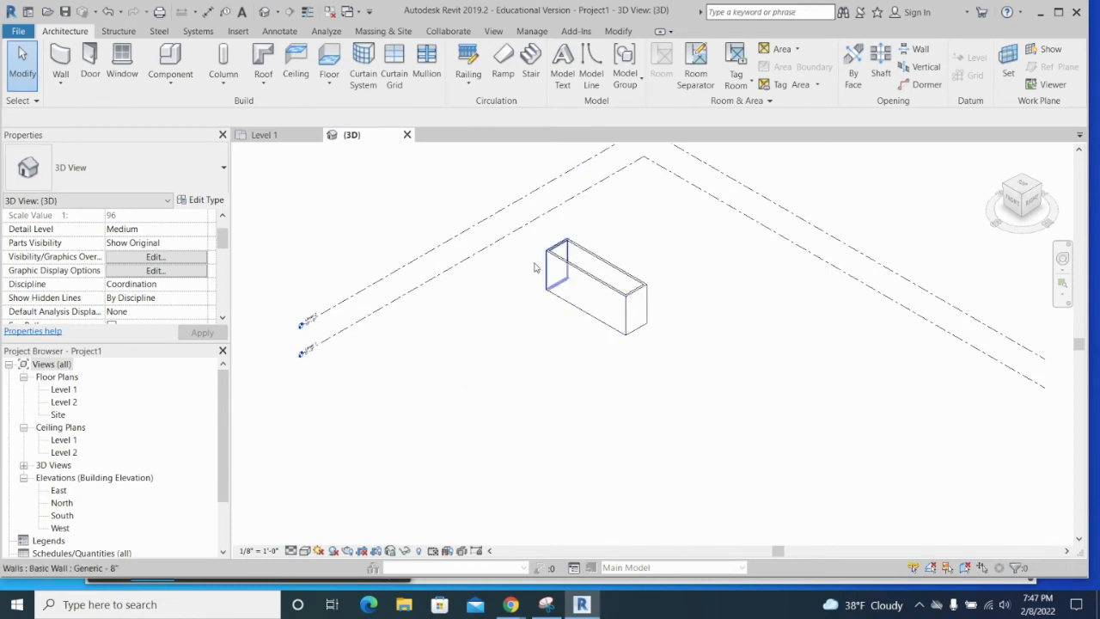
scroll(613, 269, up, 1)
scroll(613, 269, up, 2)
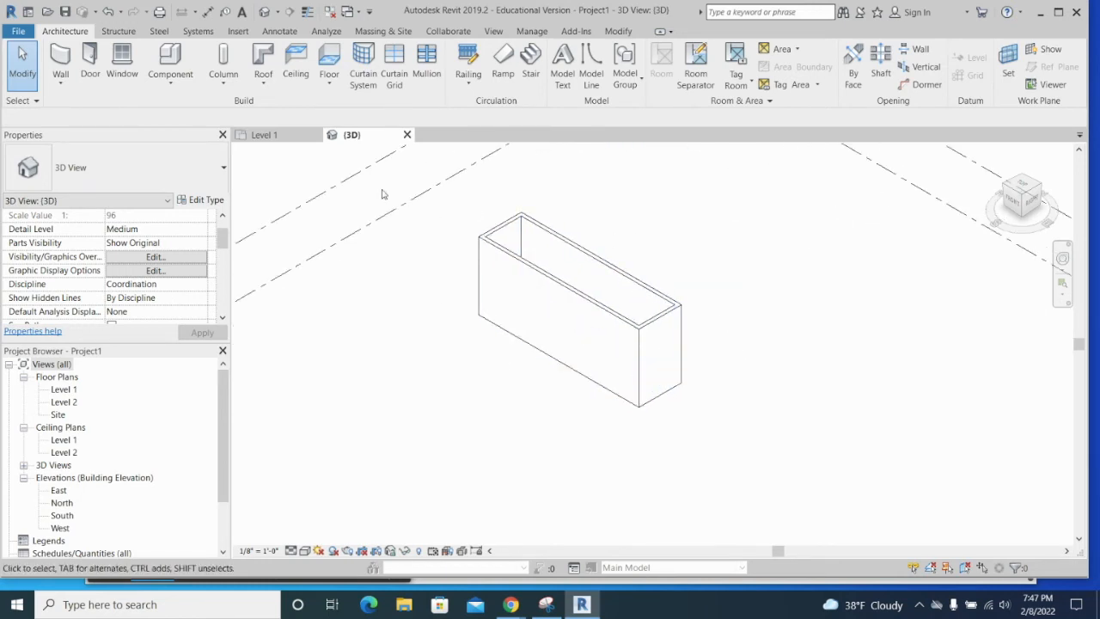
click(264, 135)
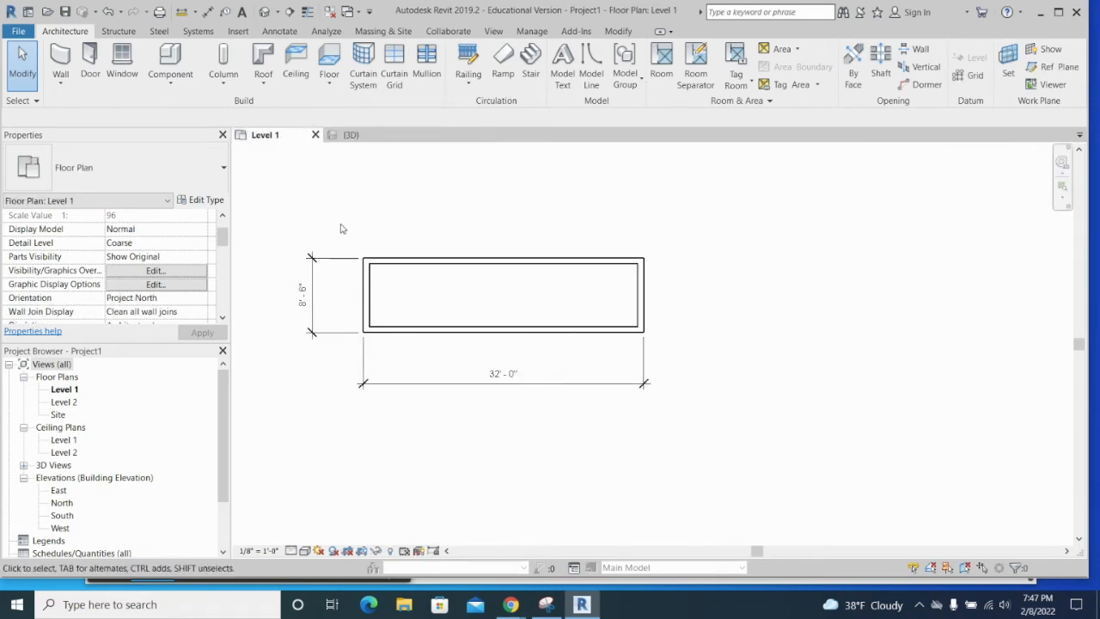
Duplicate the type of all four walls as Tiny House Wall and open the new type's structure for editing
click(367, 293)
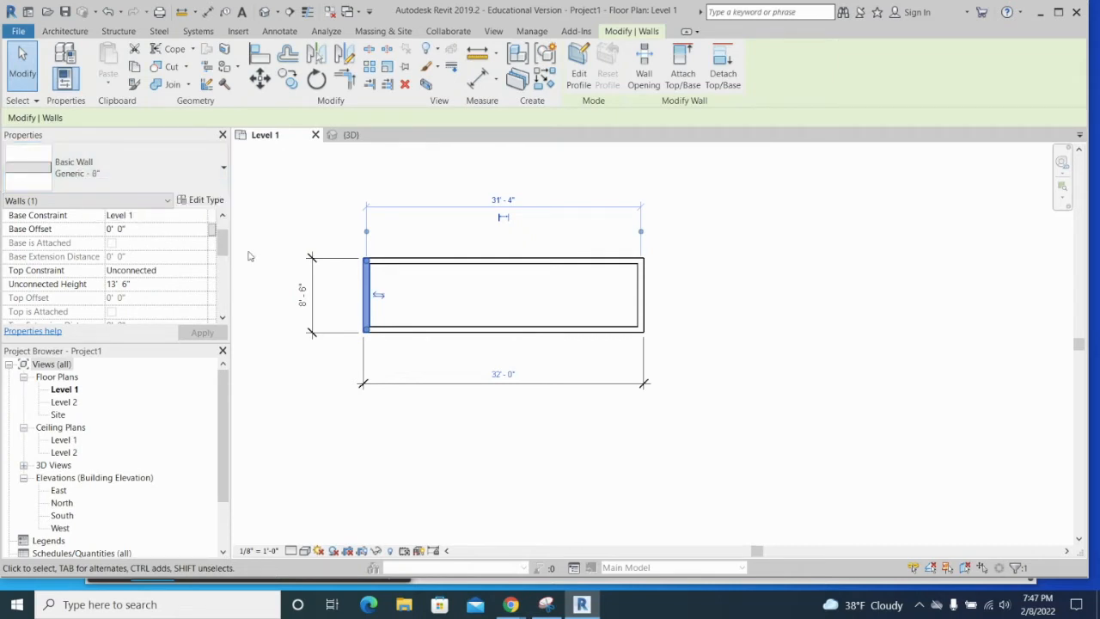
click(334, 241)
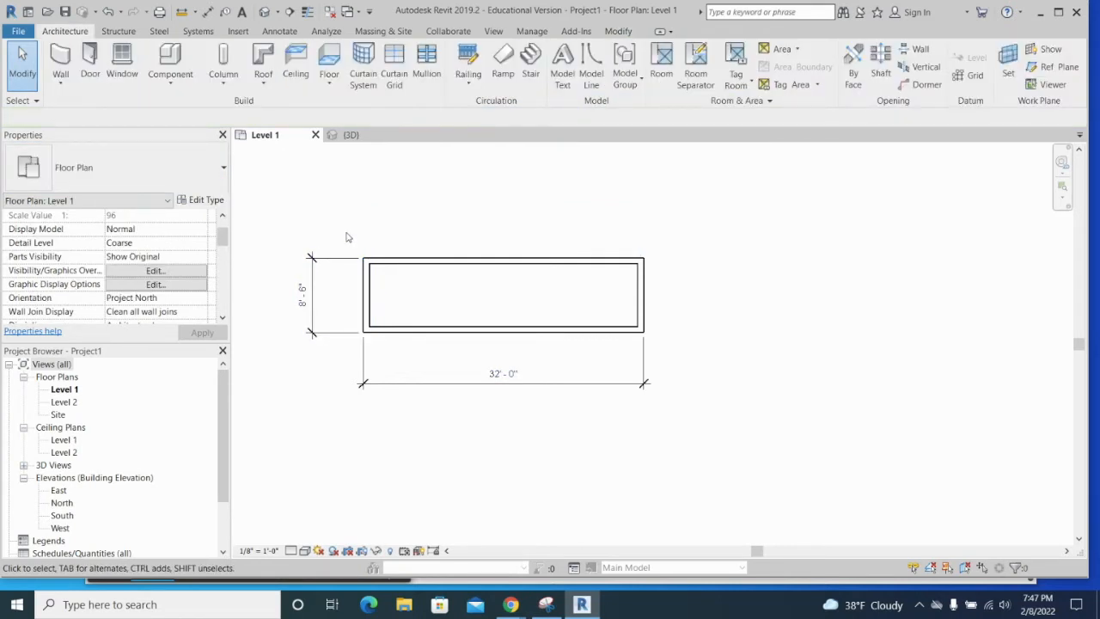
drag(347, 237, 667, 373)
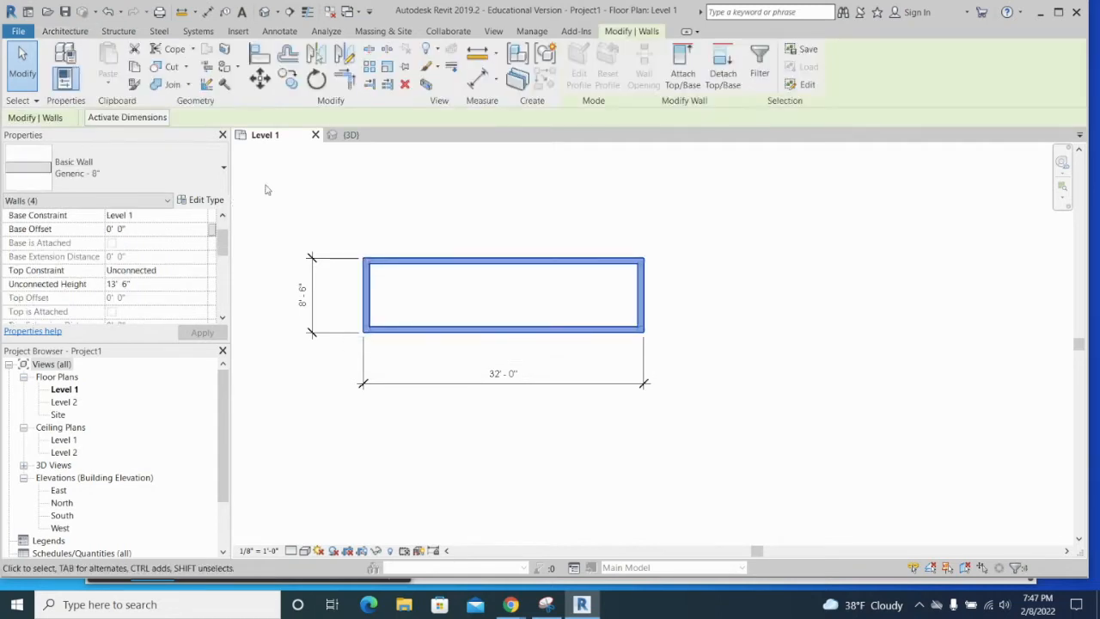
click(204, 200)
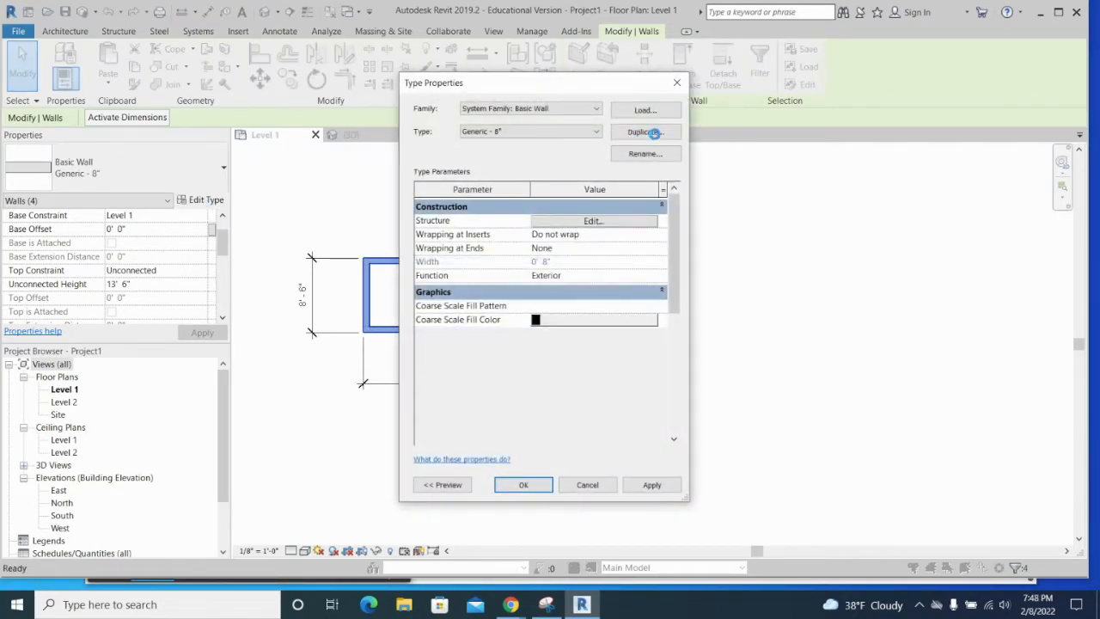
click(646, 133)
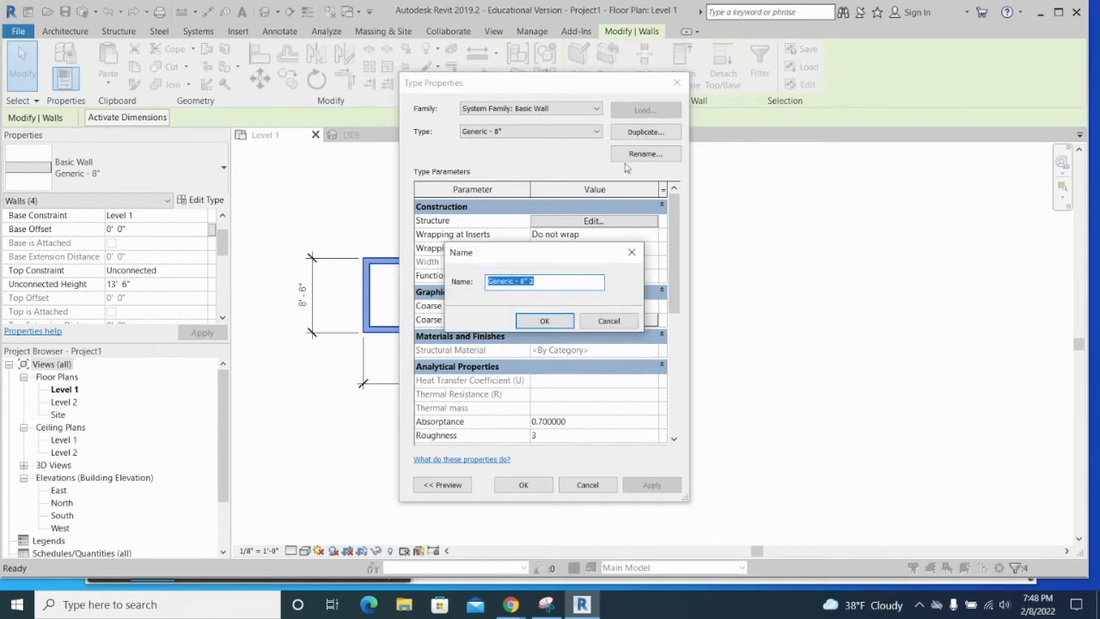
text(Tiny House Wall)
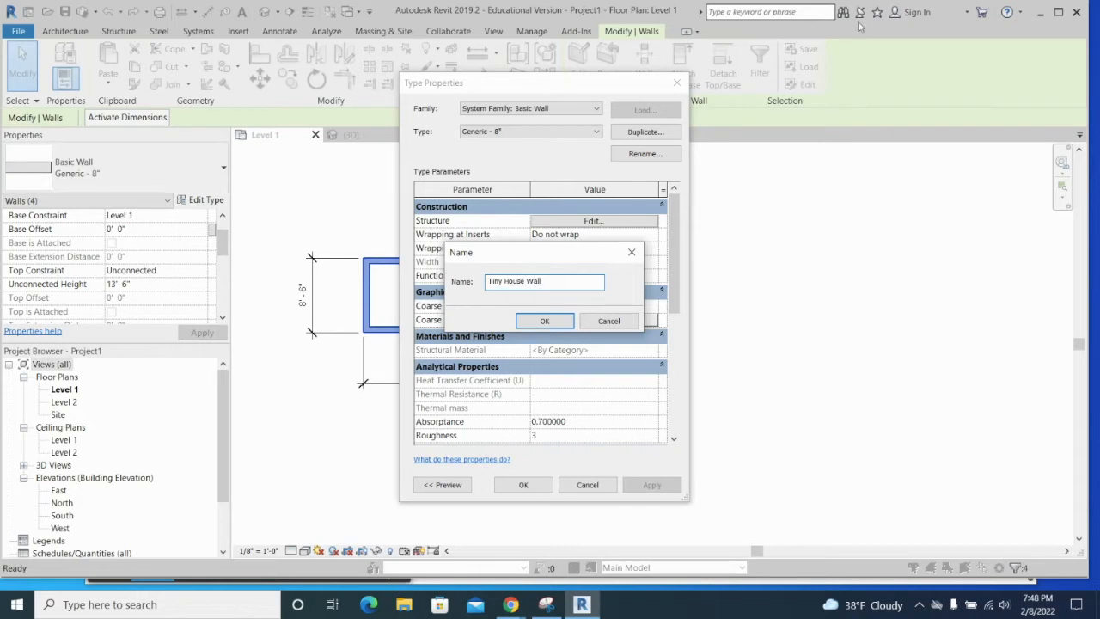
click(565, 321)
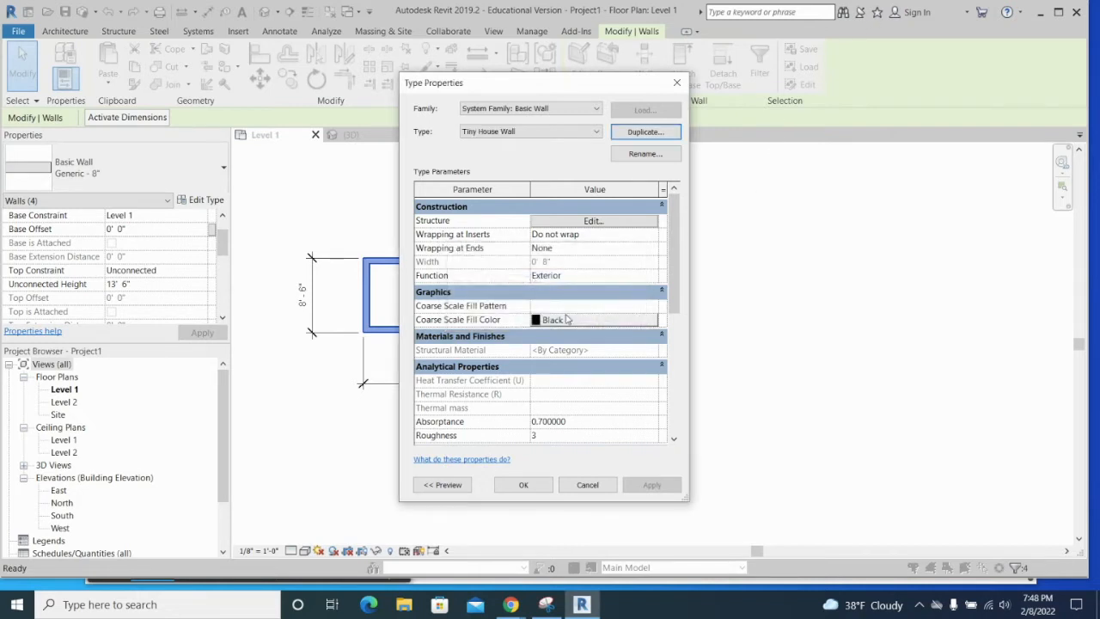
click(604, 223)
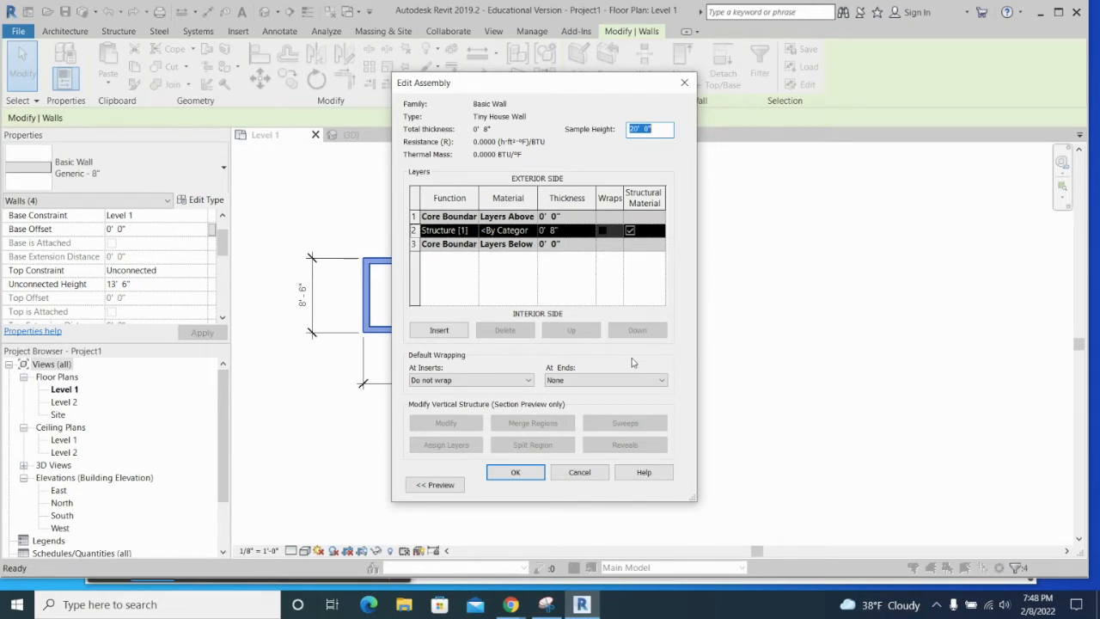
click(515, 230)
click(524, 231)
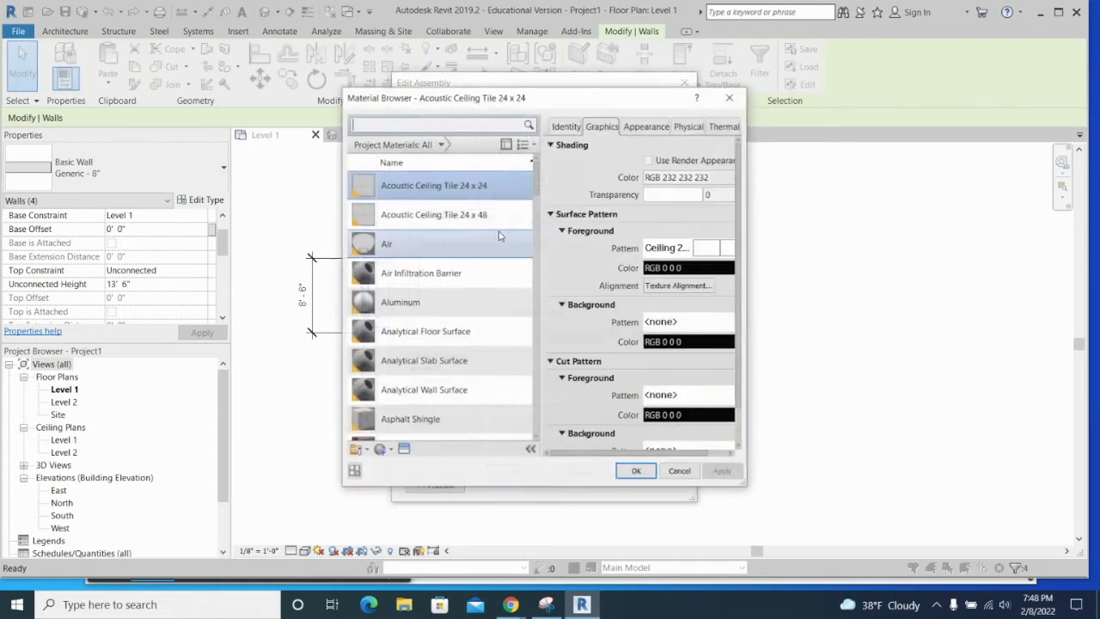
click(729, 97)
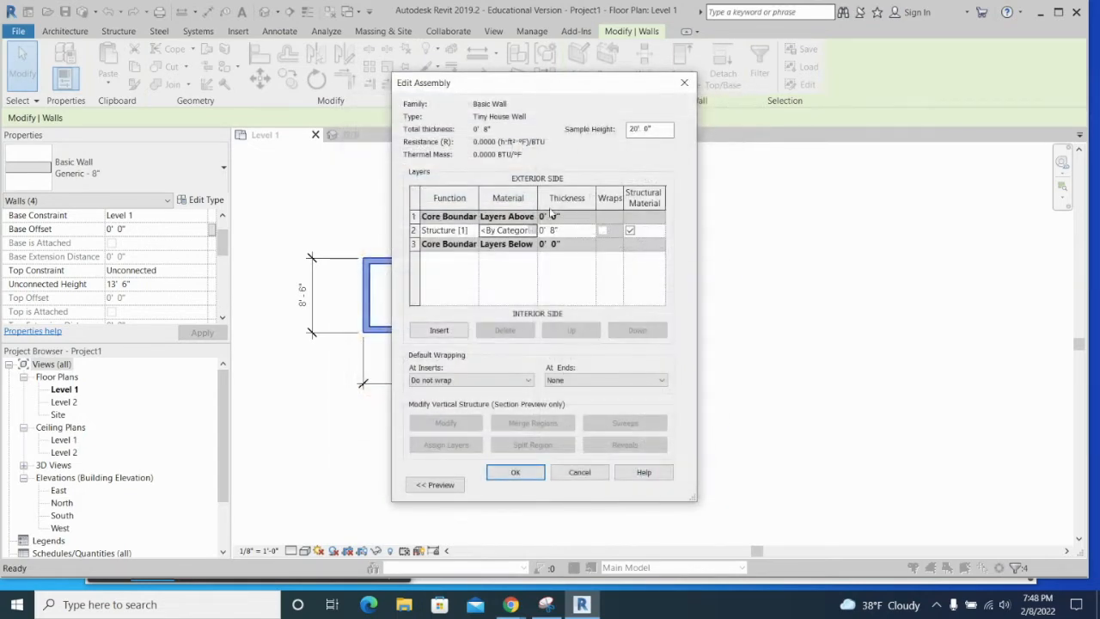
Set the function of the wall's layer between the core boundaries to Finish 1 [4]
click(442, 231)
click(471, 231)
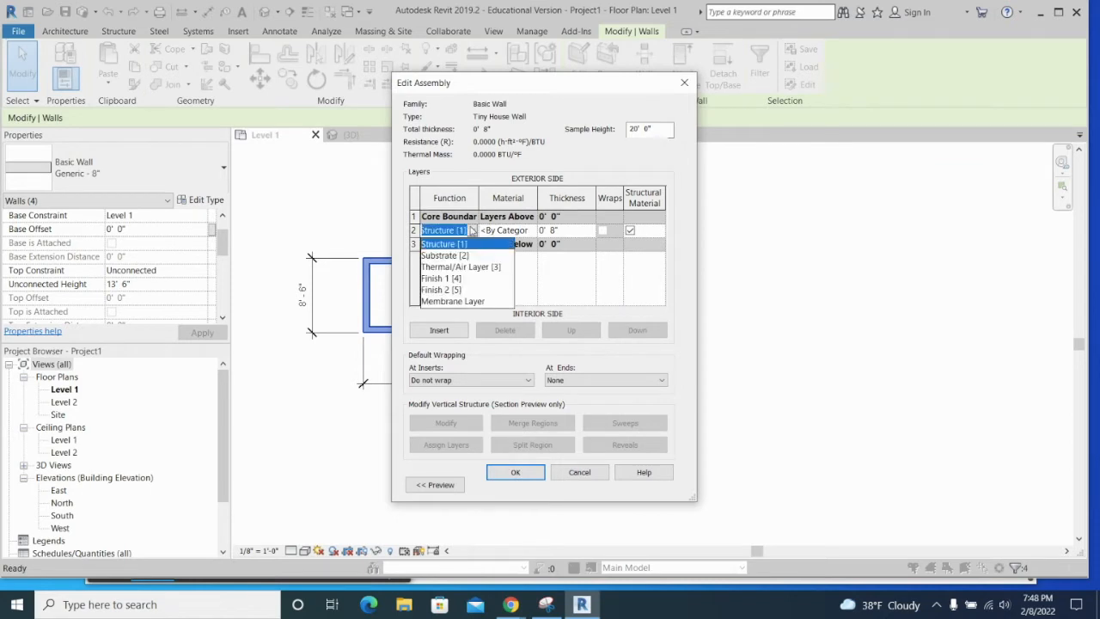
click(464, 284)
Open the material choices for the Finish 1 layer and duplicate the Plywood, Sheathing material
click(523, 231)
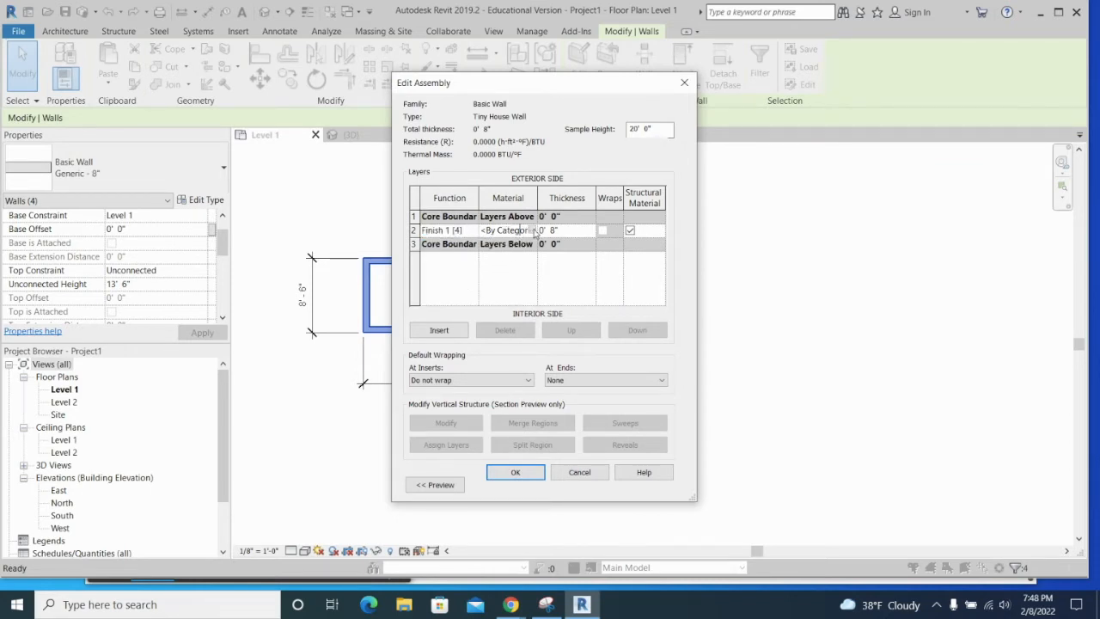
click(532, 230)
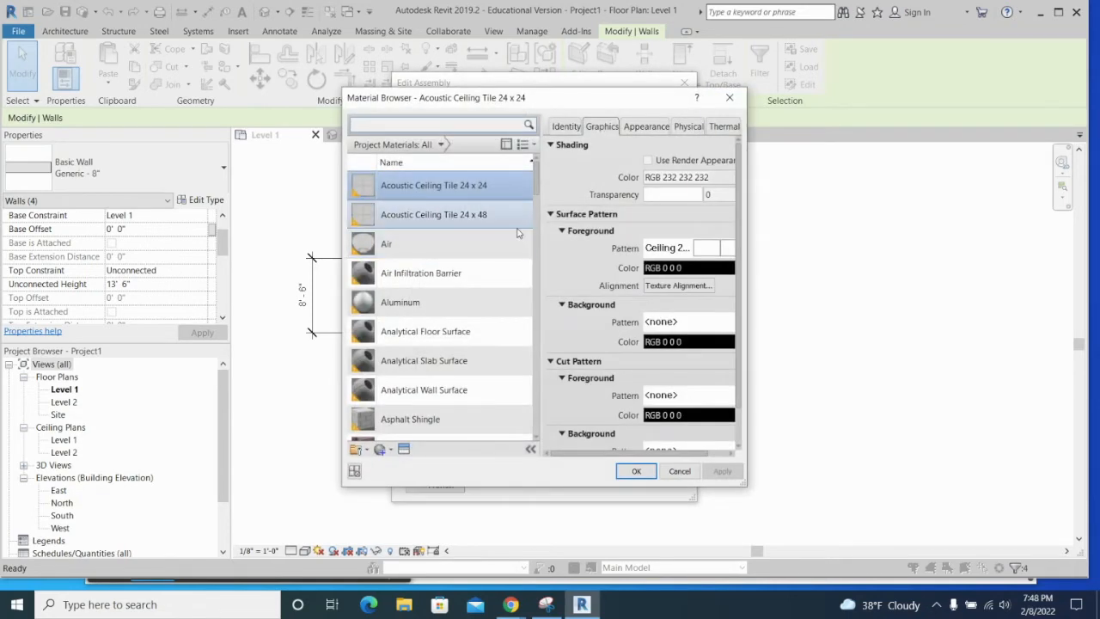
scroll(482, 251, down, 20)
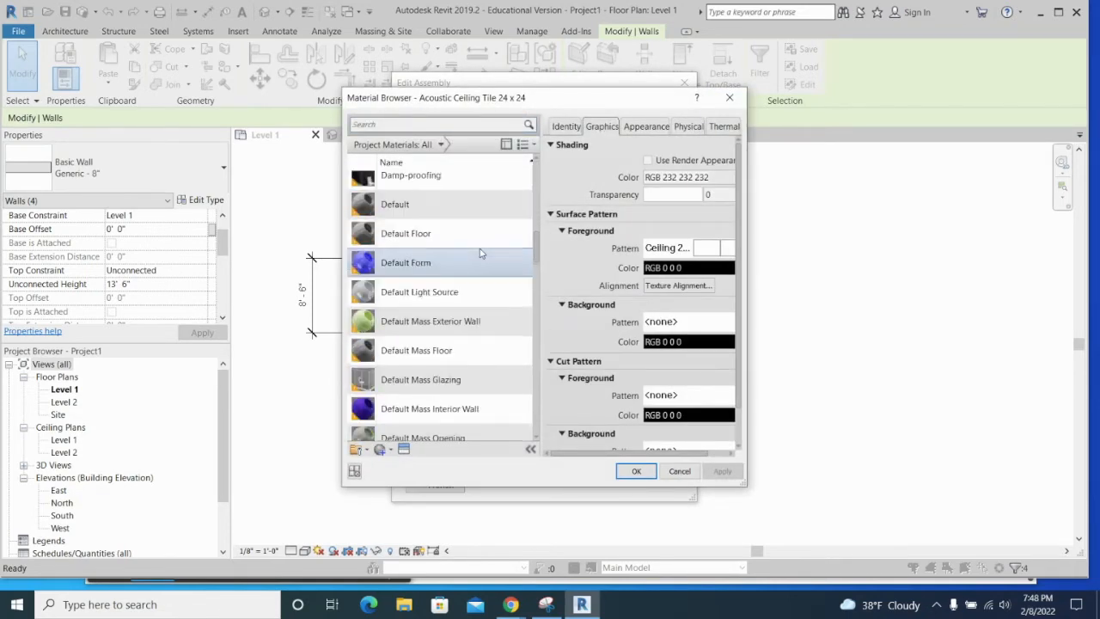
click(478, 377)
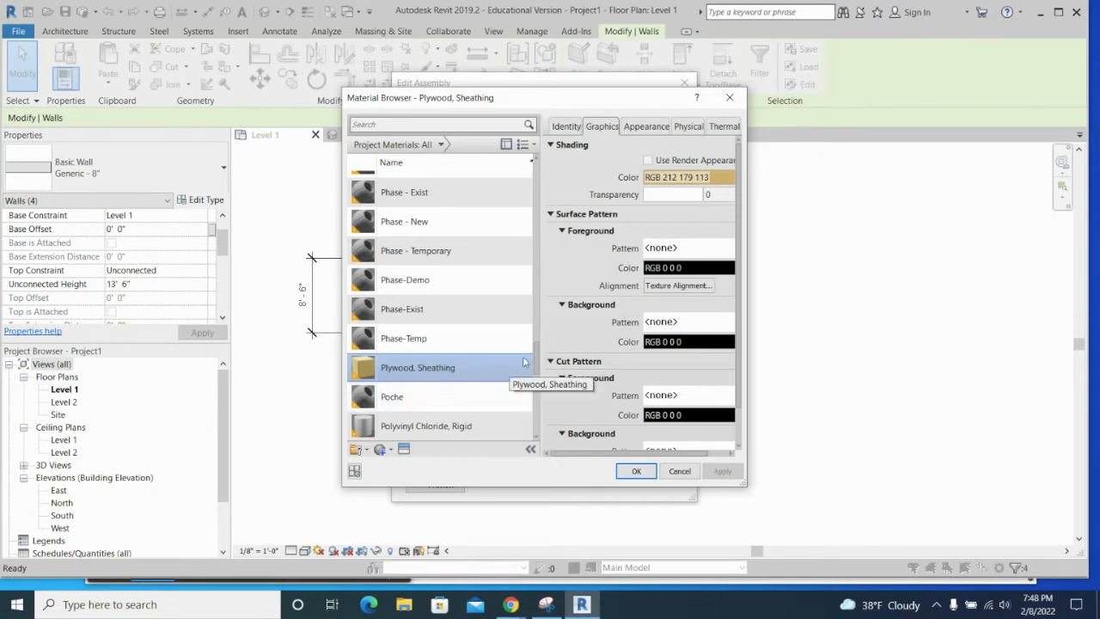
click(391, 450)
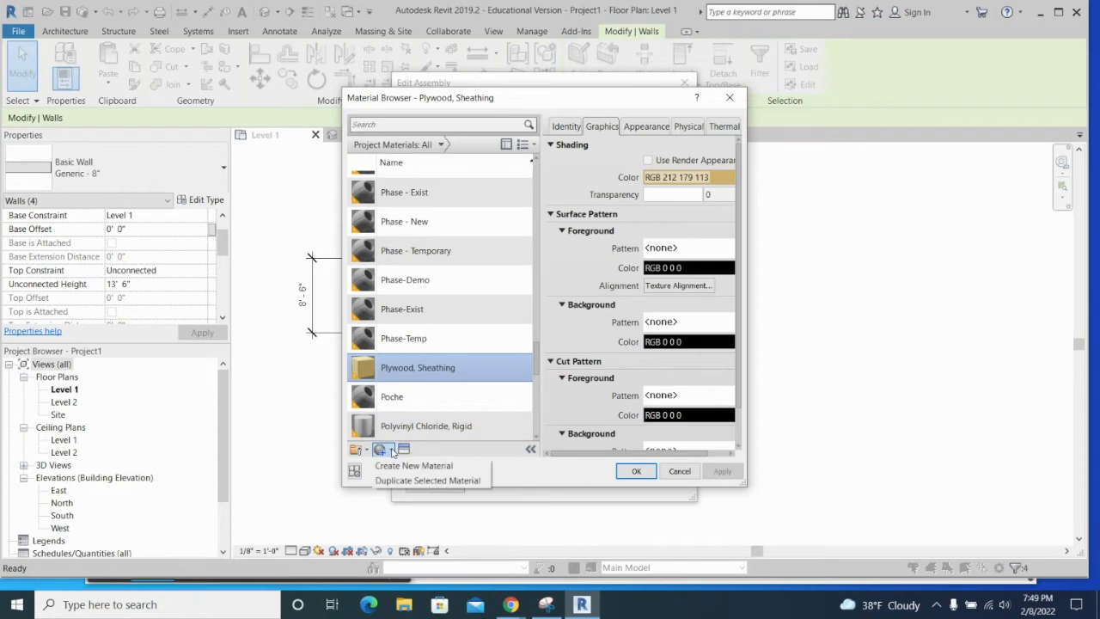
click(427, 481)
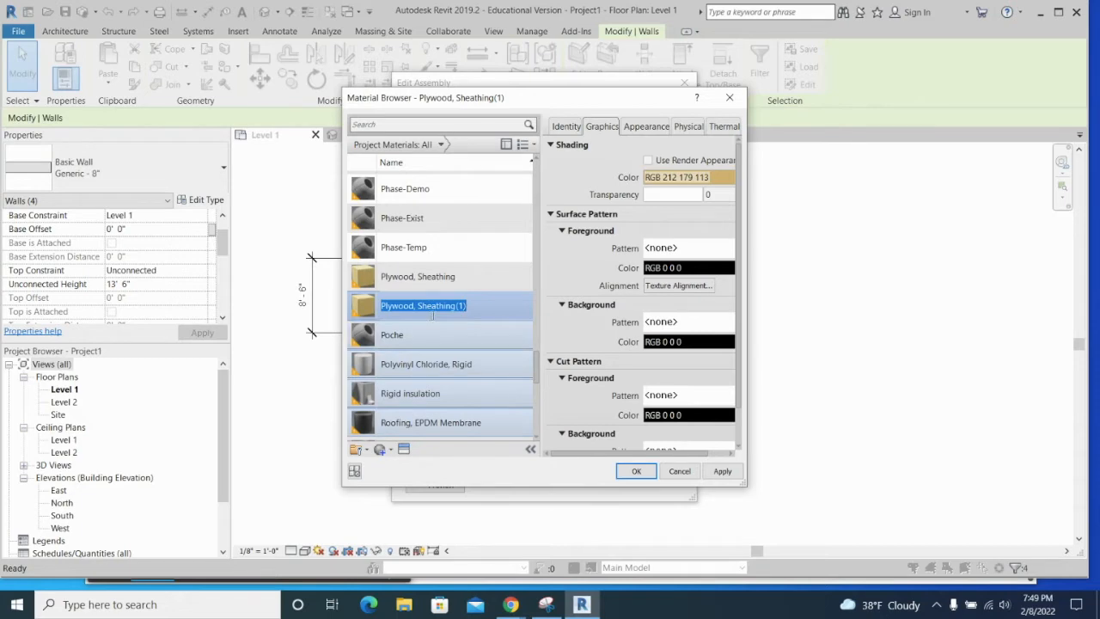
Rename the duplicated plywood material Horizontal Siding and set its description to Siding
drag(748, 316, 895, 303)
click(588, 126)
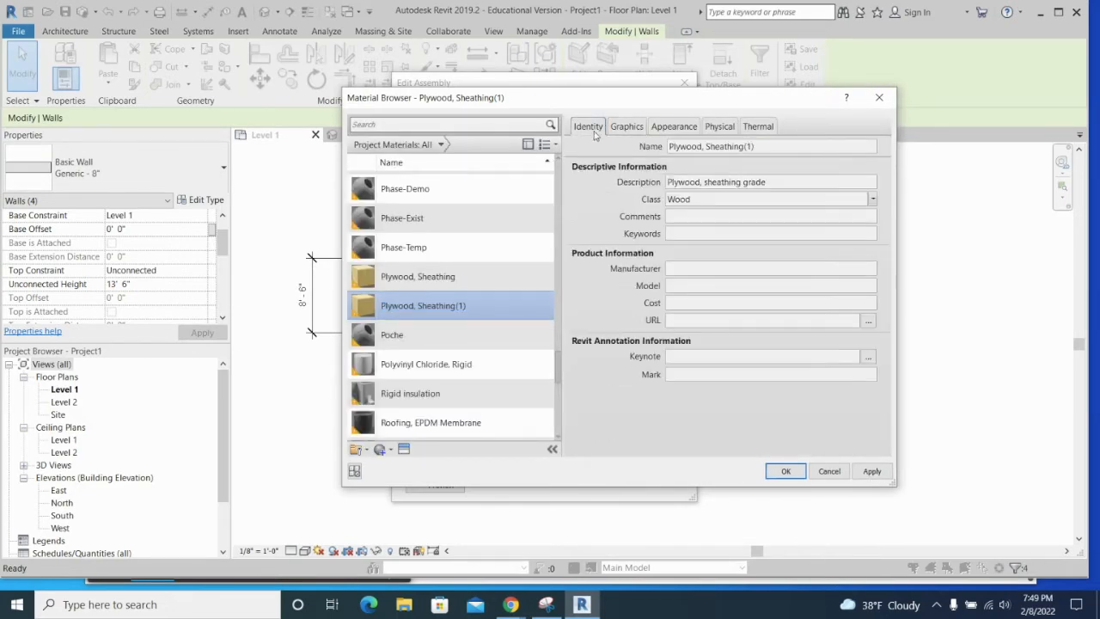
click(762, 146)
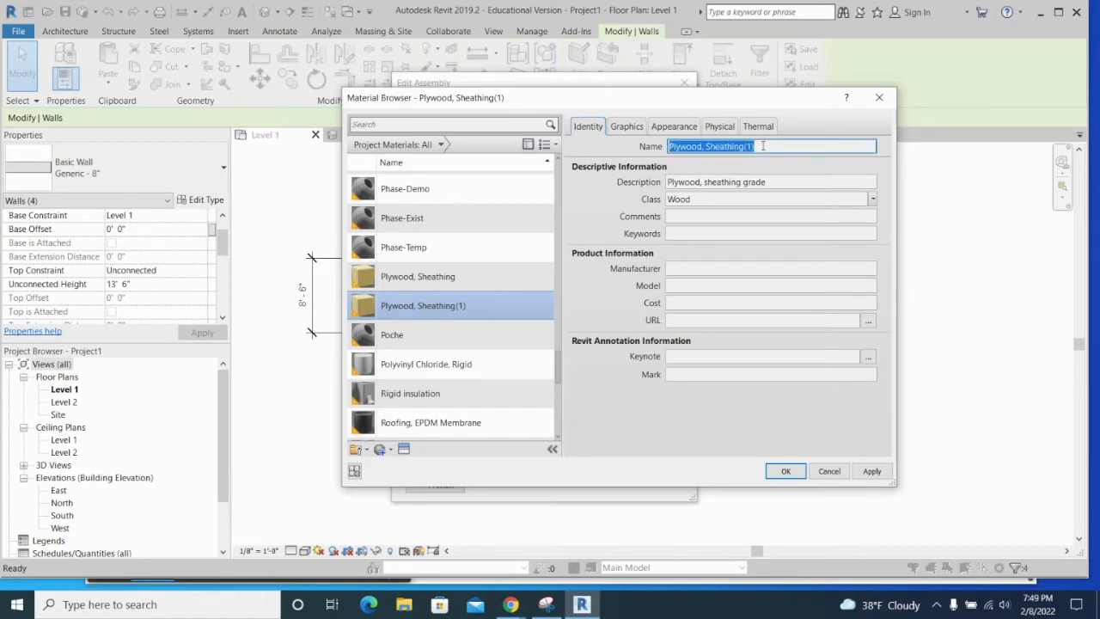
text(Ho)
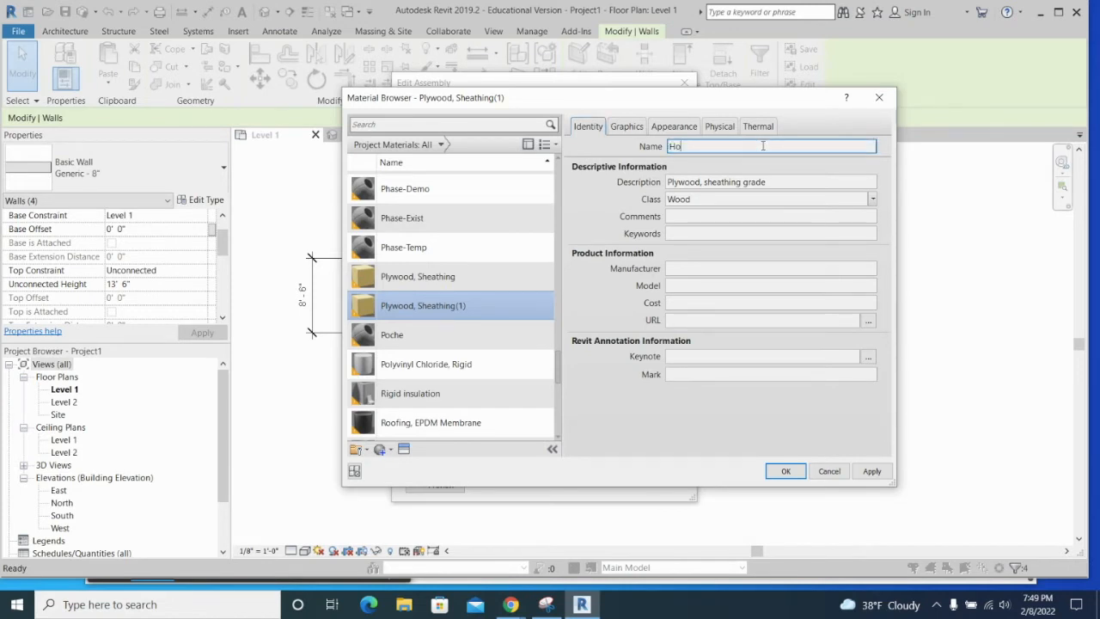
text(rizontal Siding)
key(Tab)
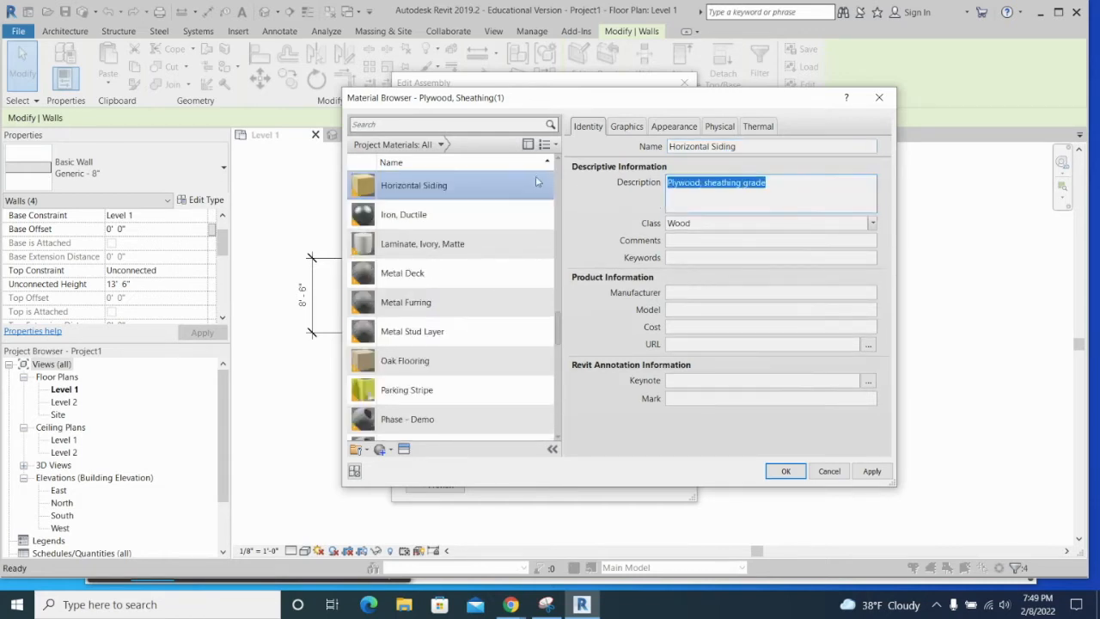
text(Siding)
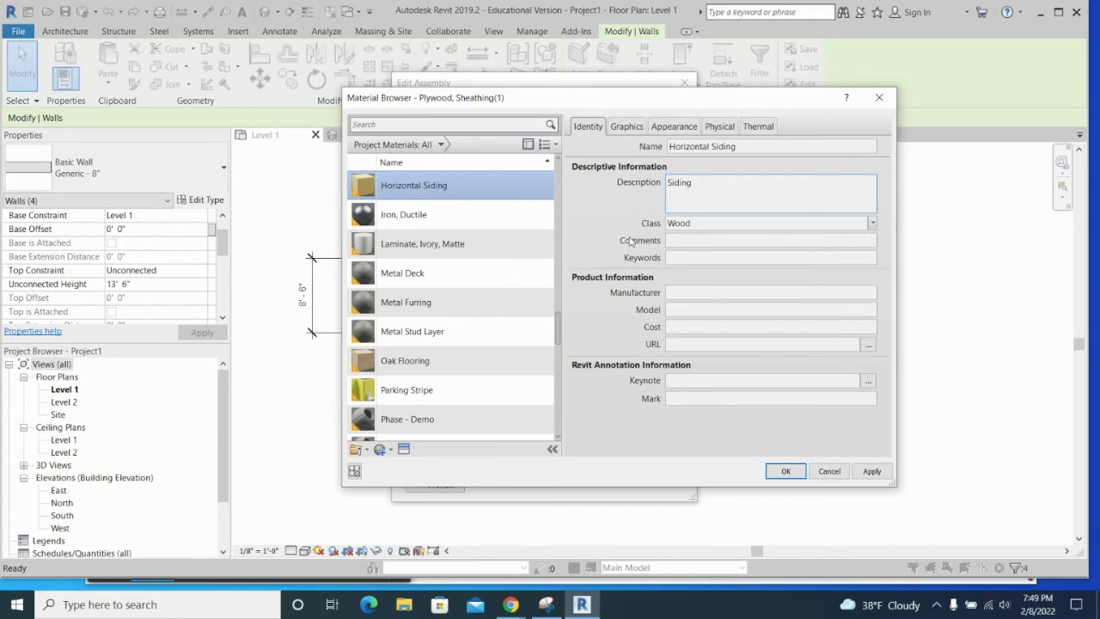
Set both the foreground and background surface patterns of the Horizontal Siding material to the Horizontal-small drafting pattern
click(626, 127)
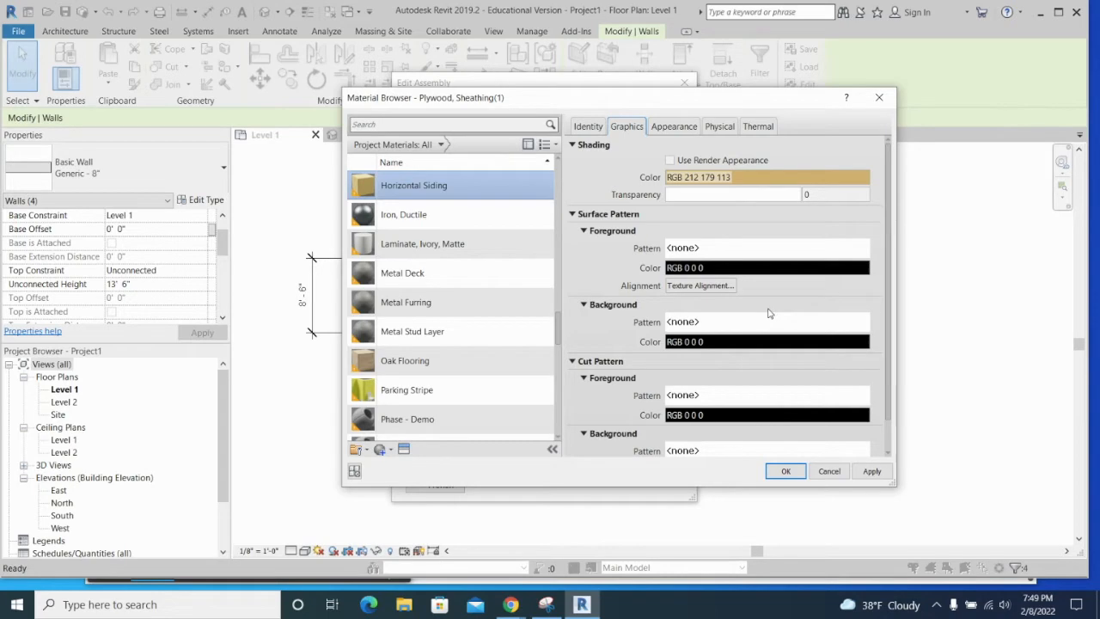
click(784, 251)
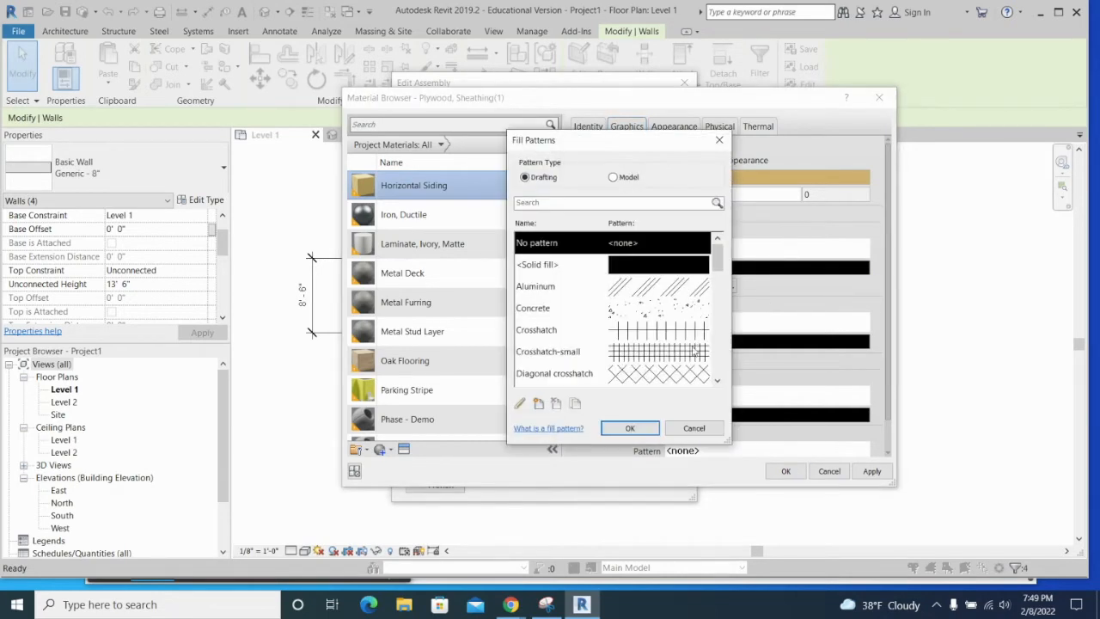
scroll(679, 311, down, 2)
scroll(679, 311, down, 2)
click(686, 376)
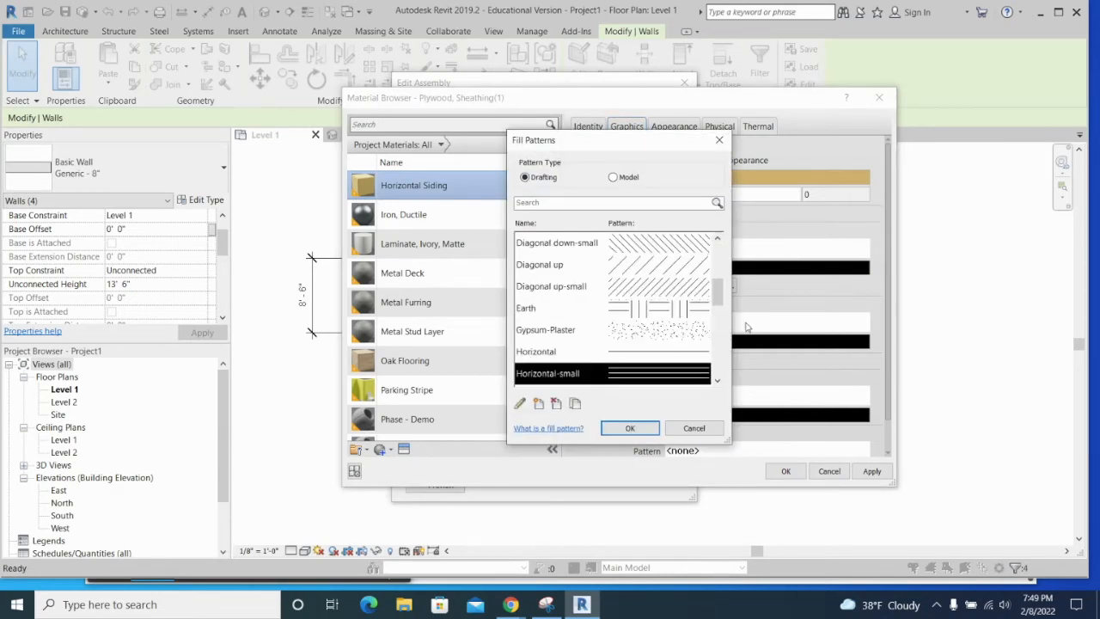
click(631, 428)
click(771, 327)
scroll(653, 361, down, 4)
click(662, 373)
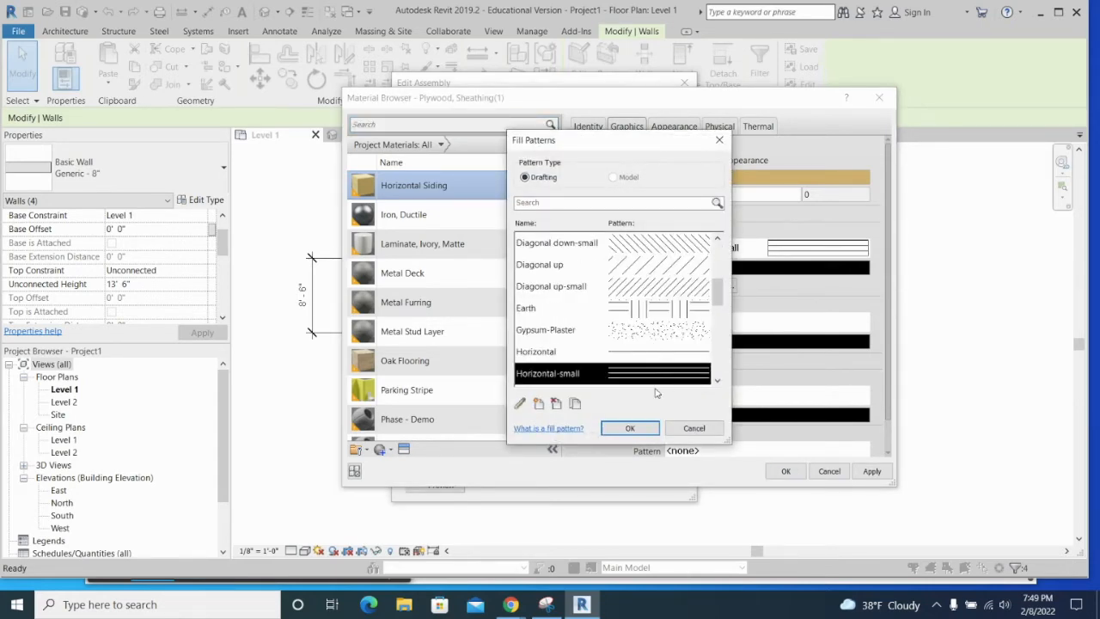
click(628, 427)
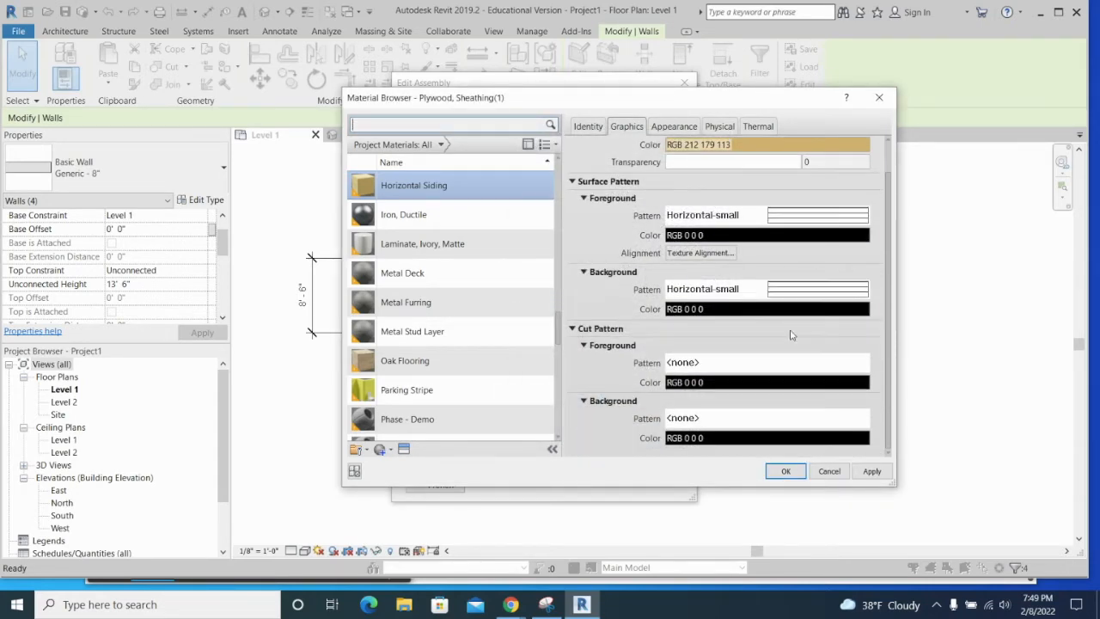
Open an enlarged Asset Browser for the Horizontal Siding material's appearance and display the Siding category of the Appearance Library
click(679, 129)
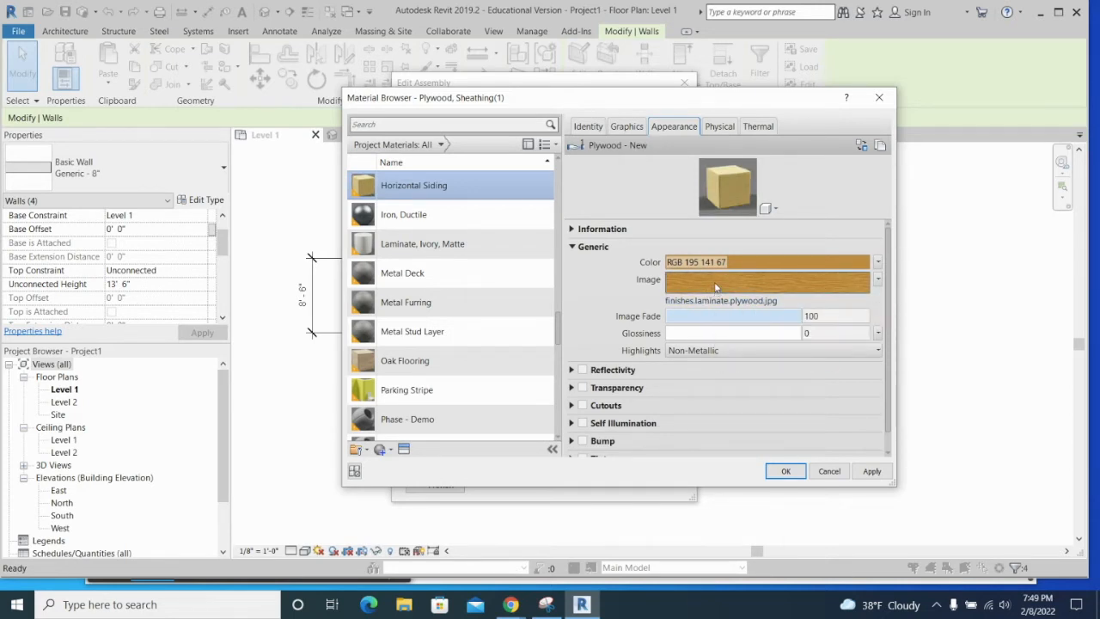
scroll(460, 425, down, 1)
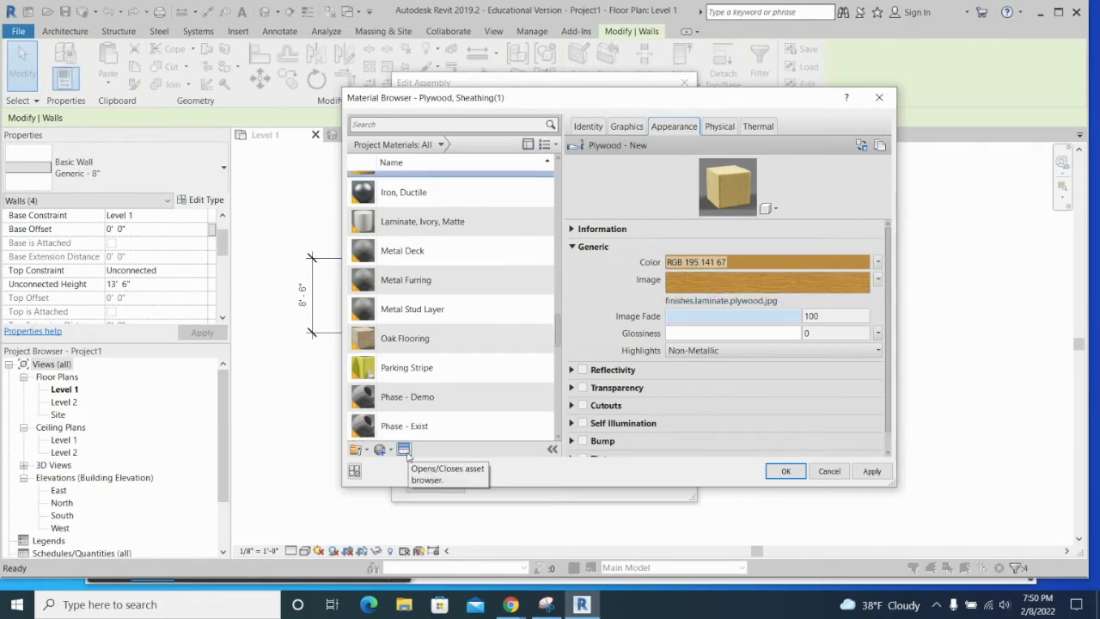
click(405, 449)
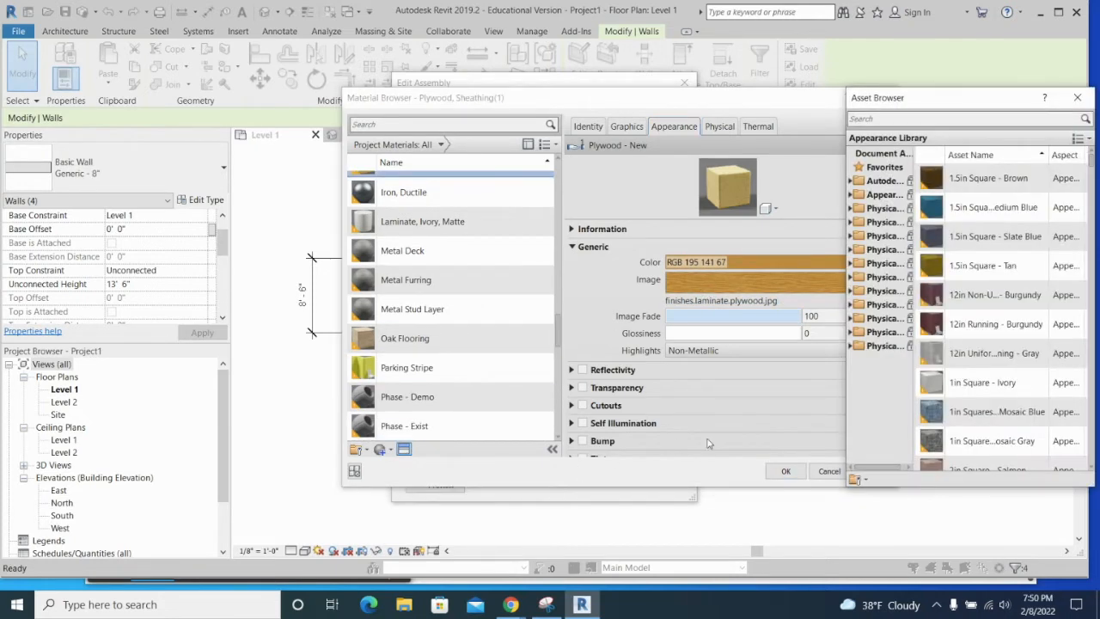
drag(997, 100, 462, 98)
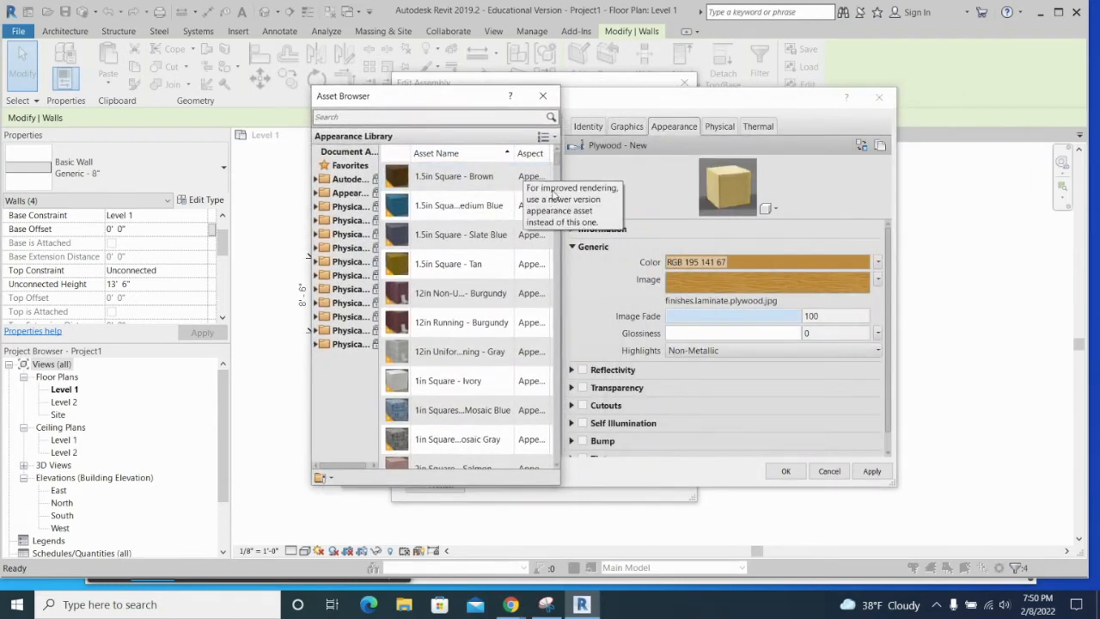
drag(563, 191, 969, 187)
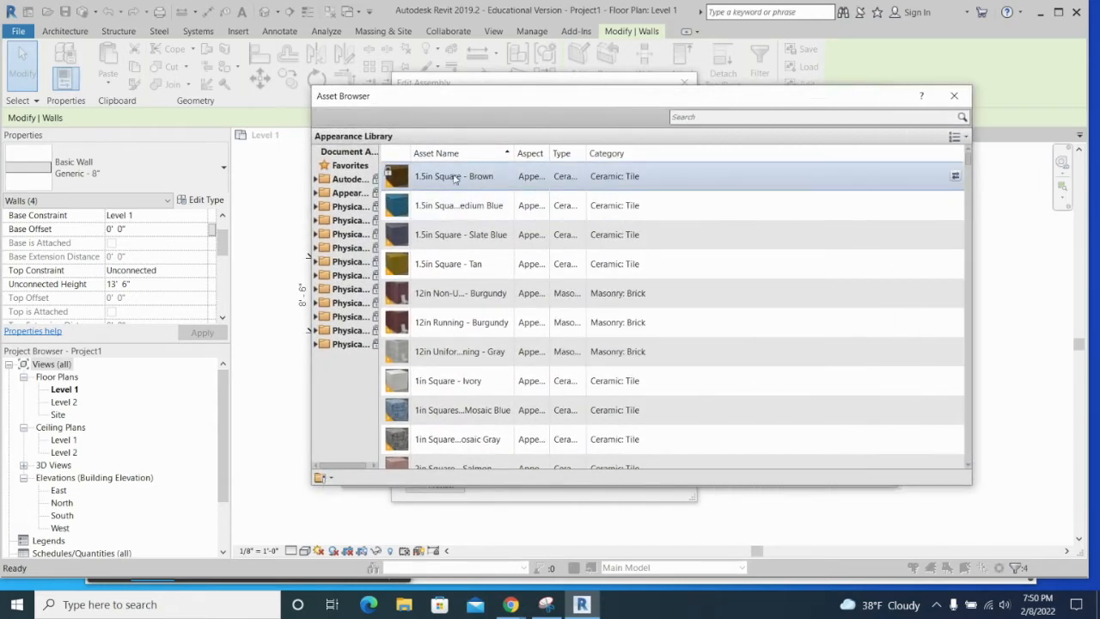
drag(375, 169, 494, 170)
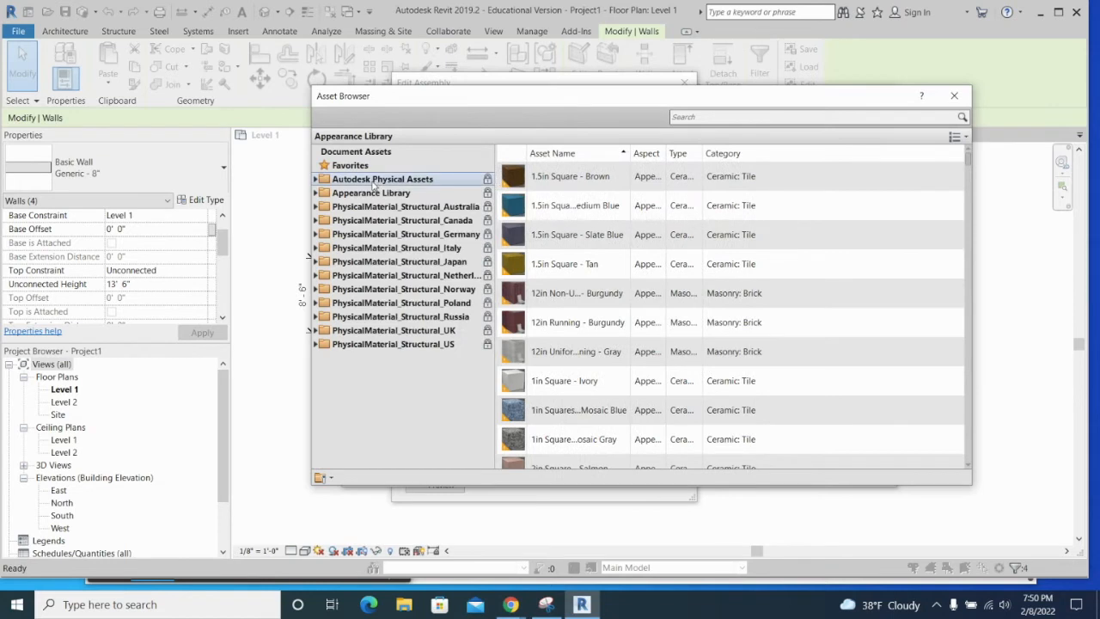
click(316, 194)
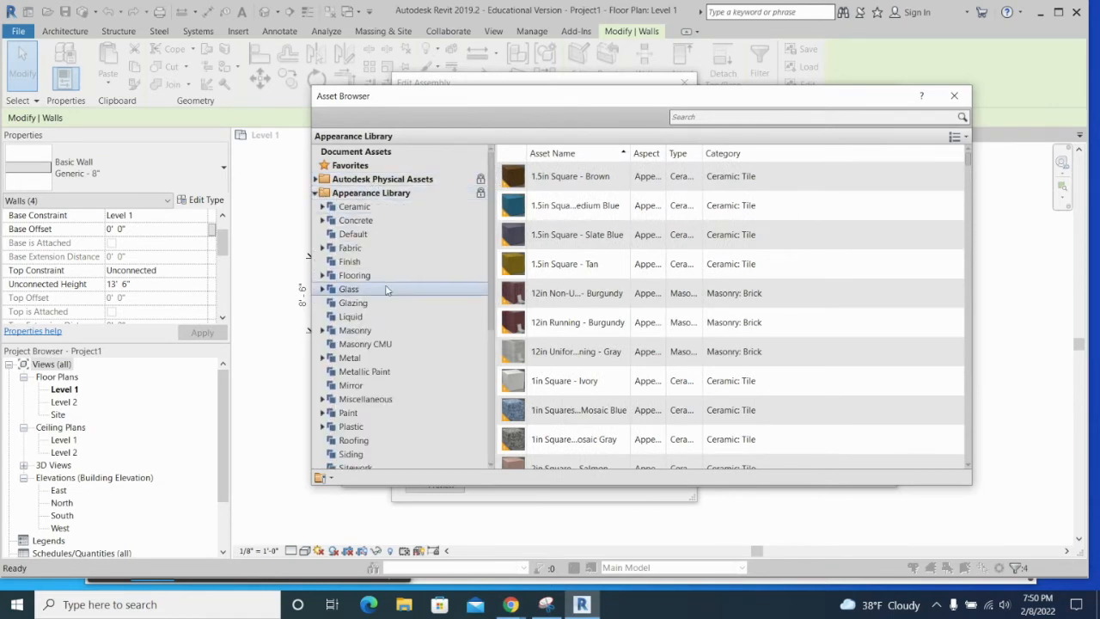
click(351, 454)
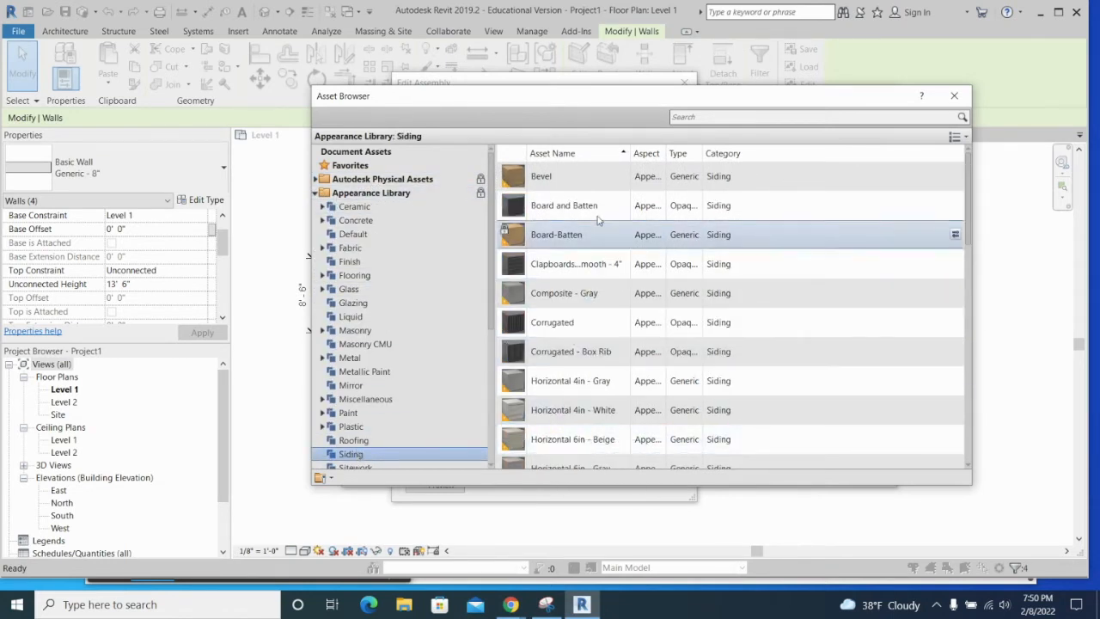
Replace the Horizontal Siding material's appearance with the Horizontal 4in - White asset and apply the material to the Finish 1 layer
scroll(585, 270, down, 2)
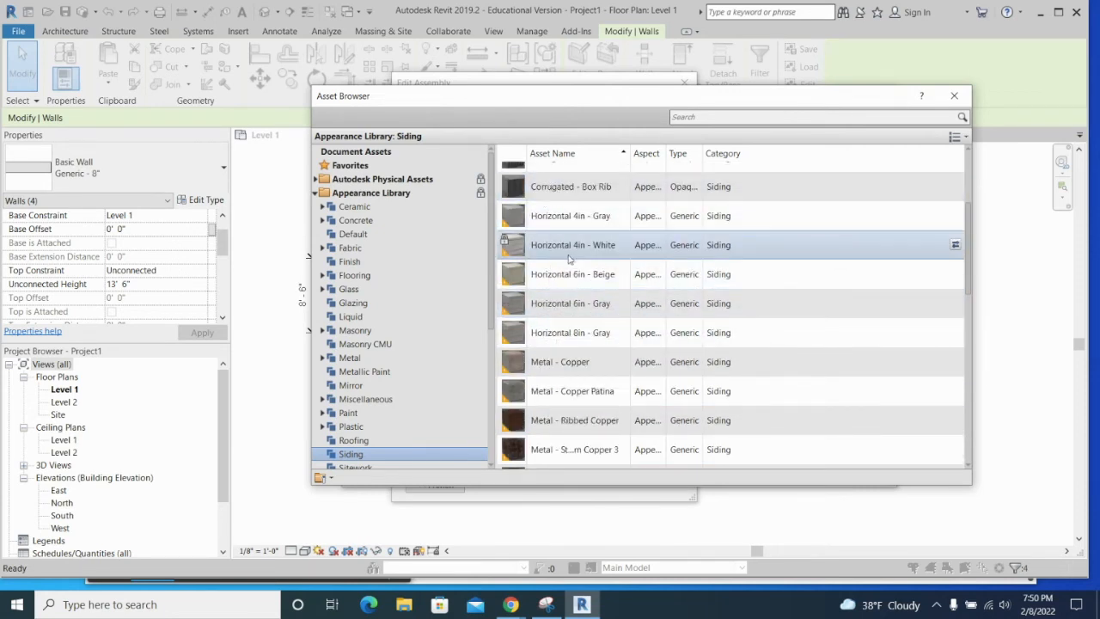
scroll(587, 241, down, 2)
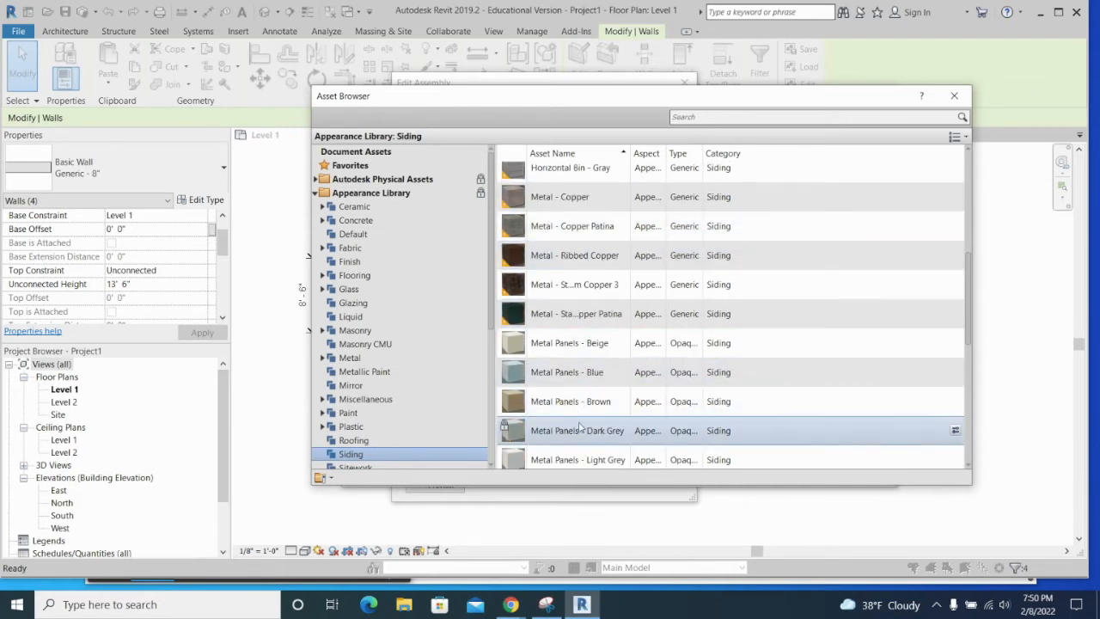
scroll(587, 297, down, 2)
scroll(587, 296, down, 2)
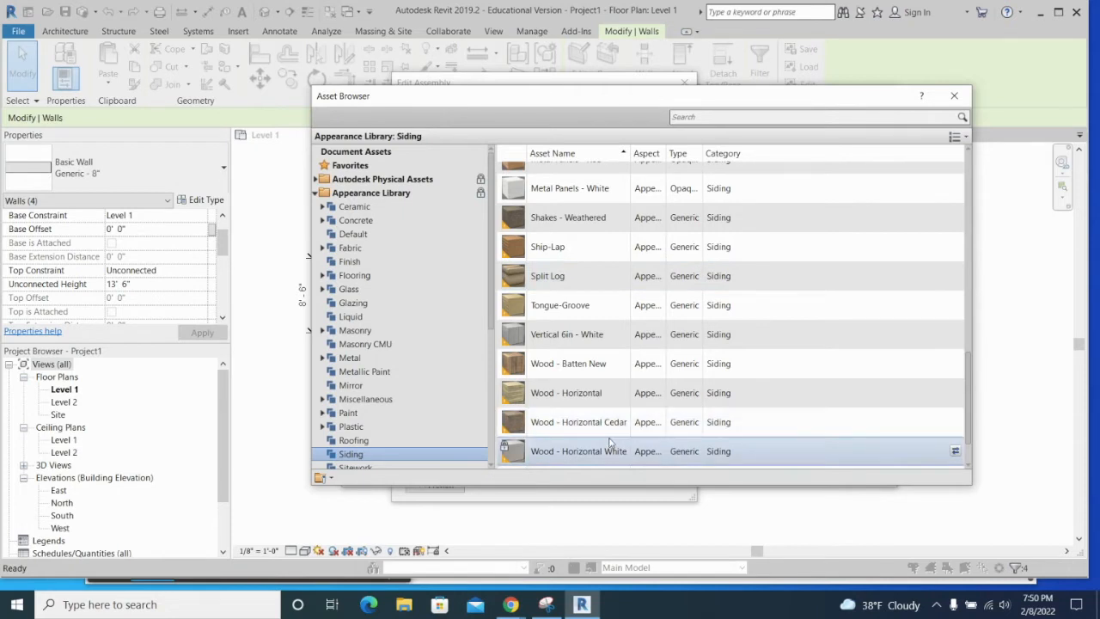
scroll(588, 403, down, 1)
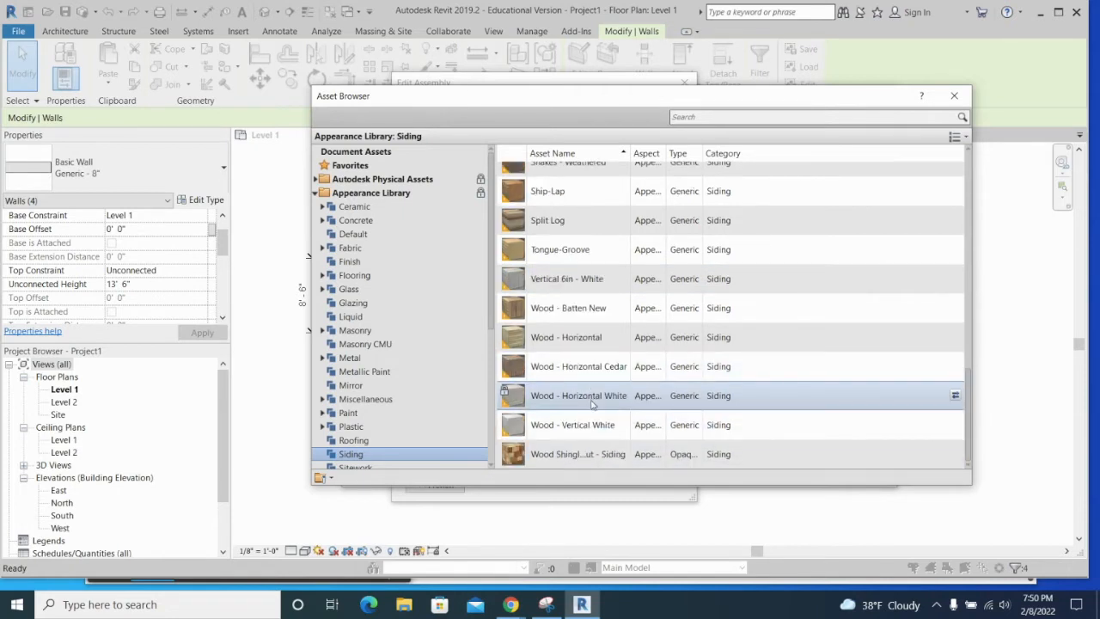
scroll(592, 404, up, 6)
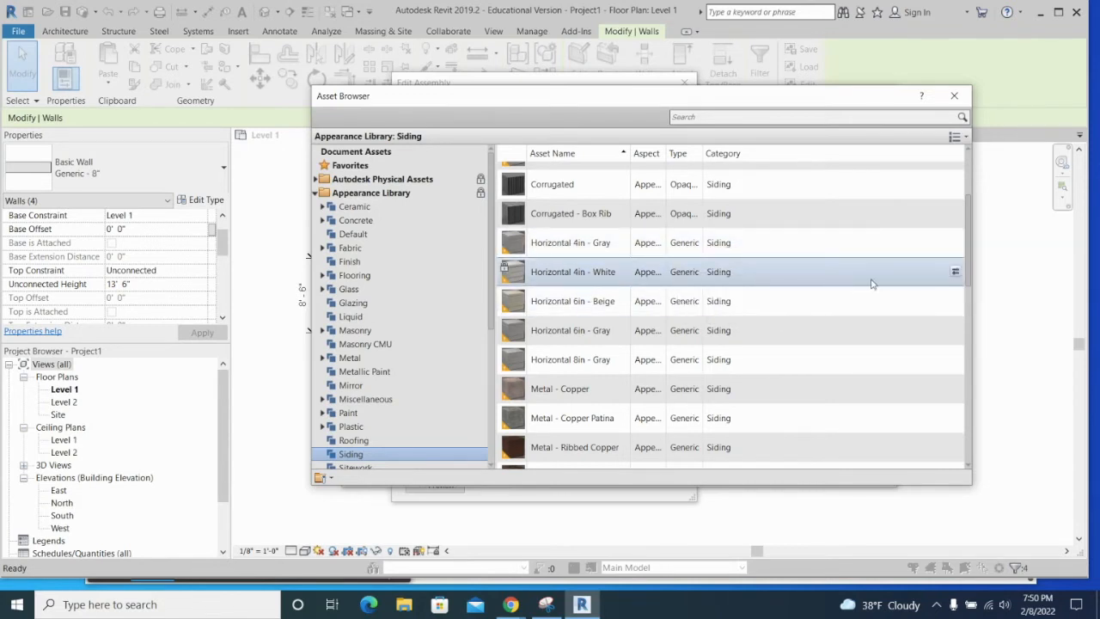
click(955, 272)
click(955, 97)
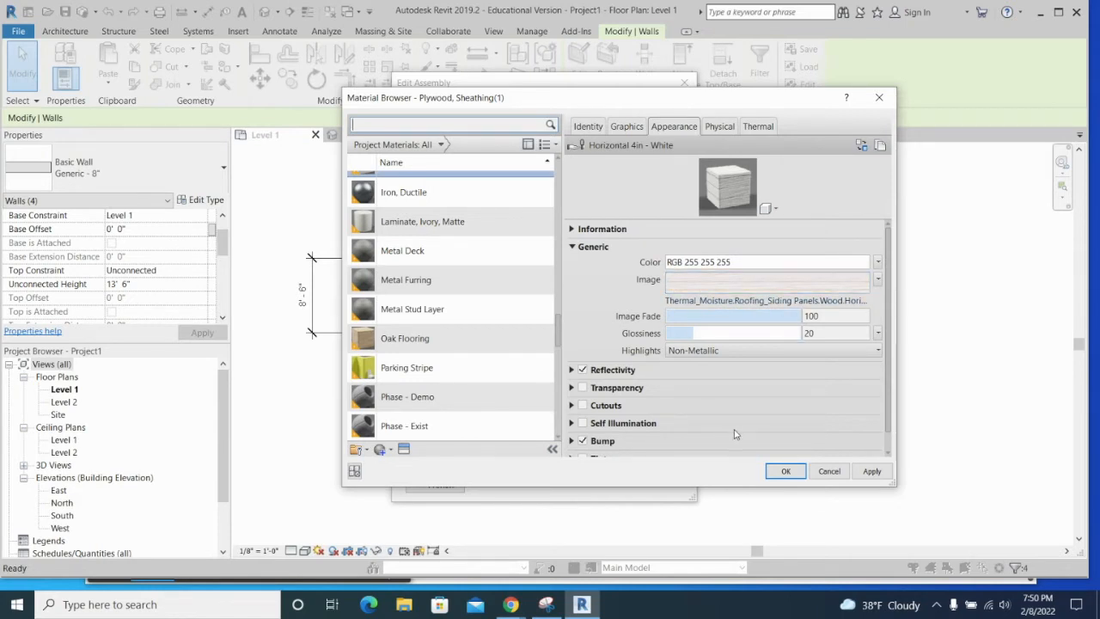
click(790, 478)
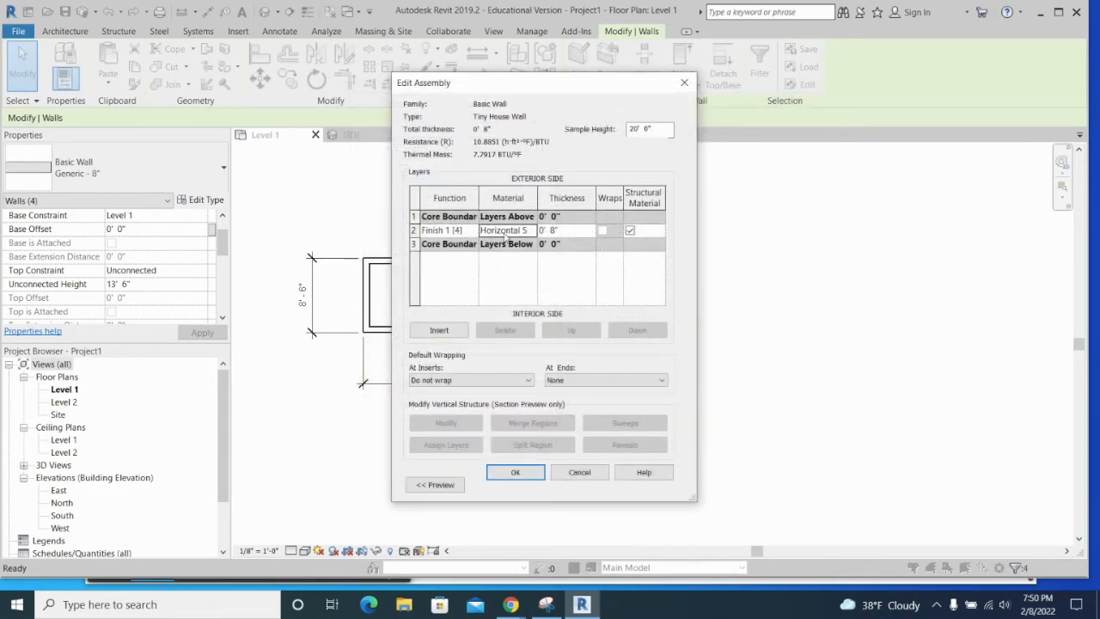
Set the thickness of the Horizontal Siding finish layer to 1/2"
drag(537, 198, 554, 198)
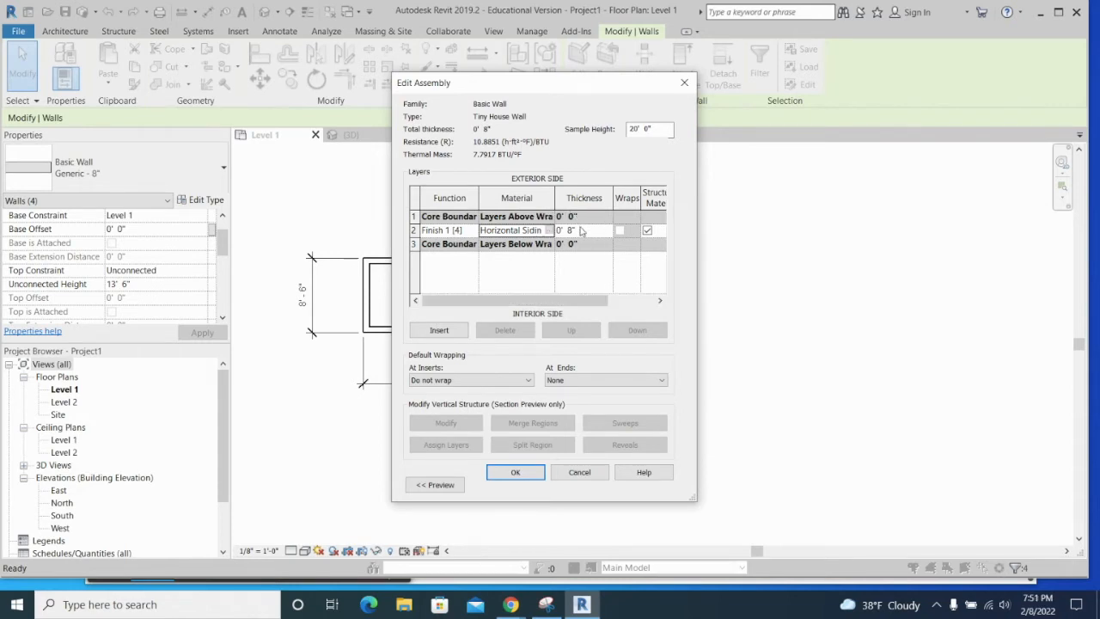
click(571, 230)
key(Tab)
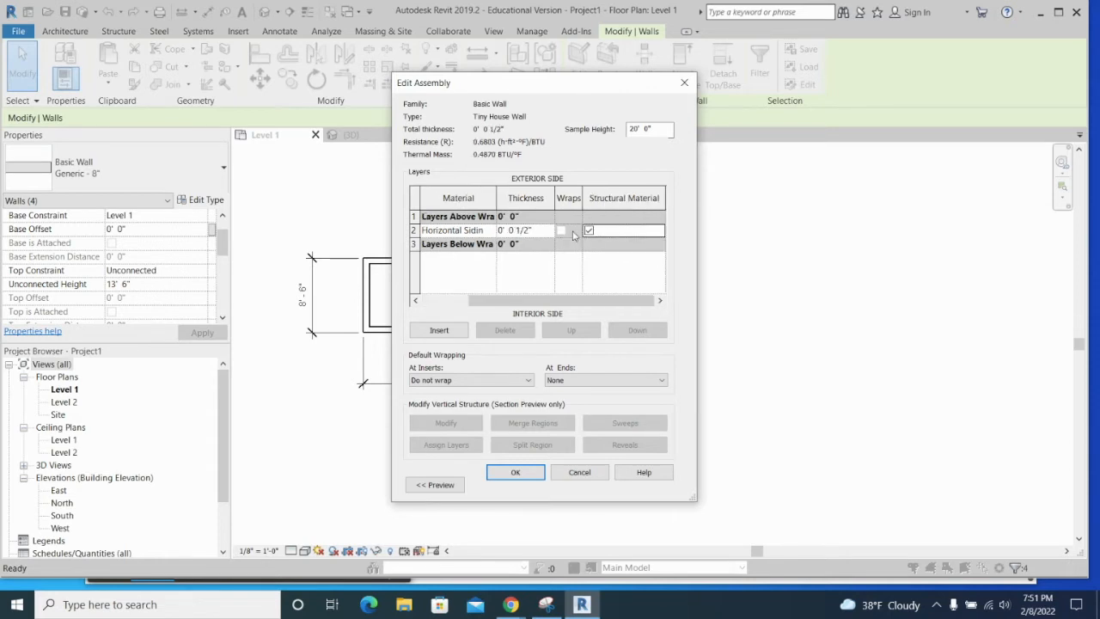
drag(541, 300, 496, 300)
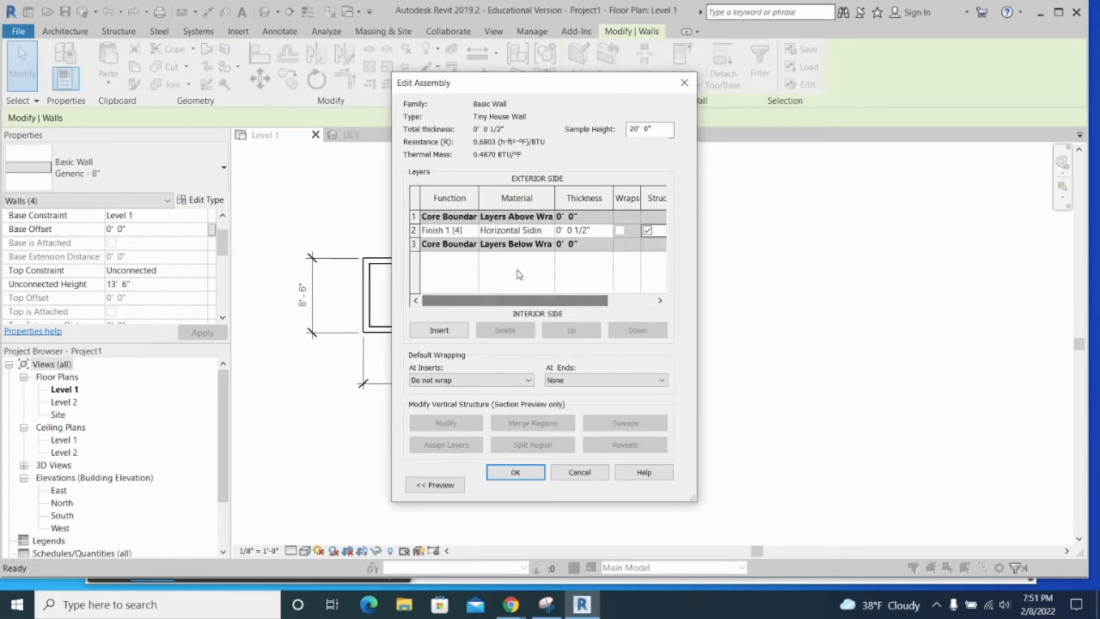
Insert three new layers above the Finish 1 [4] layer in the Tiny House Wall assembly
click(464, 232)
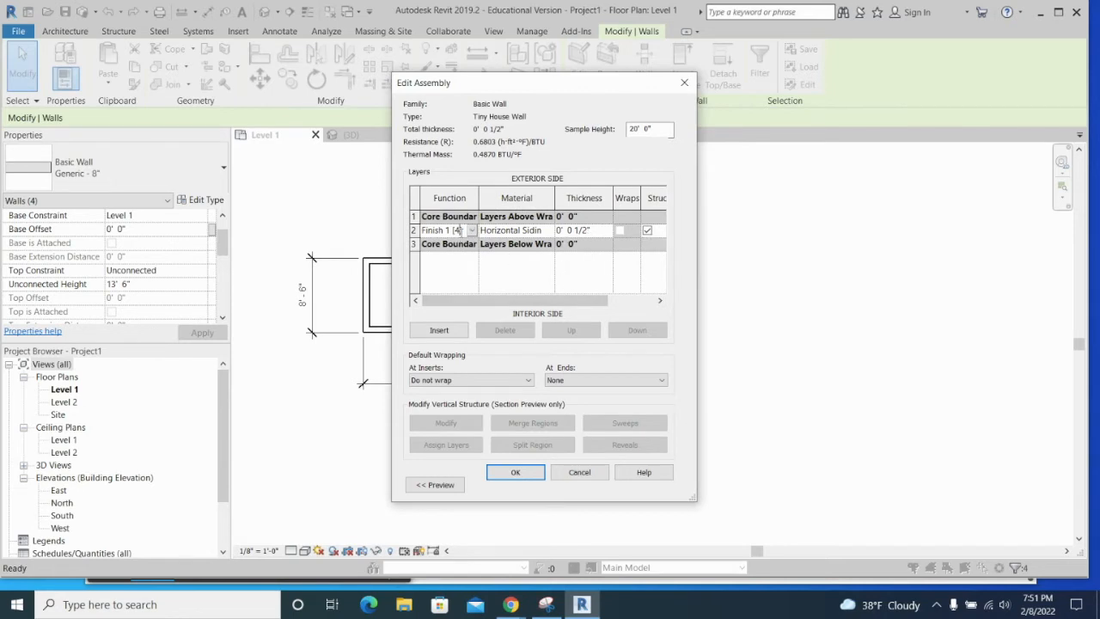
click(453, 334)
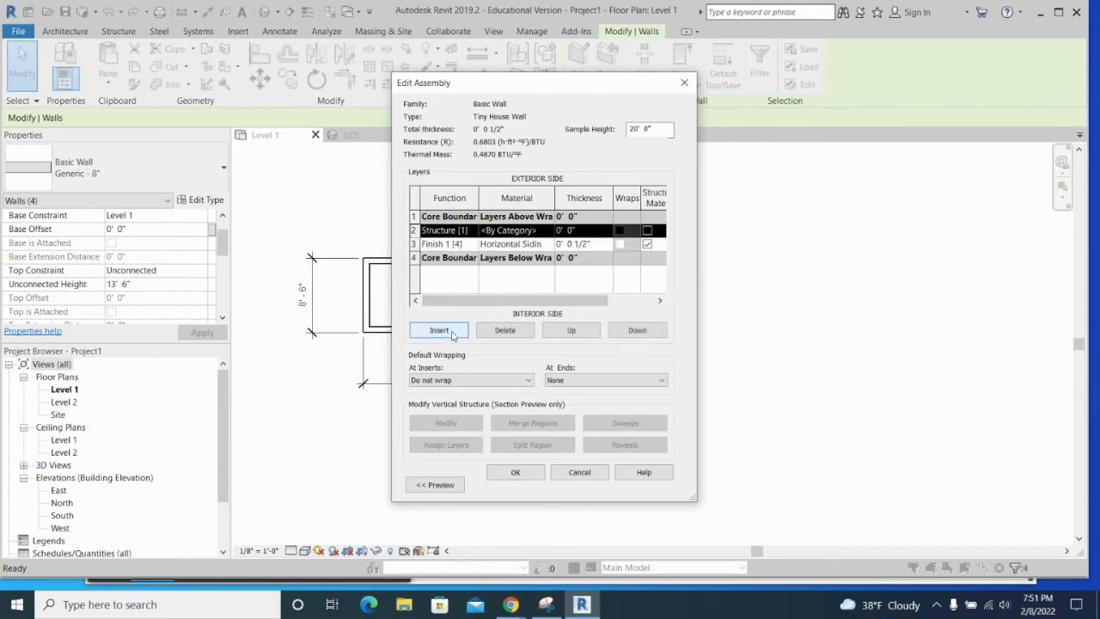
click(440, 330)
click(439, 330)
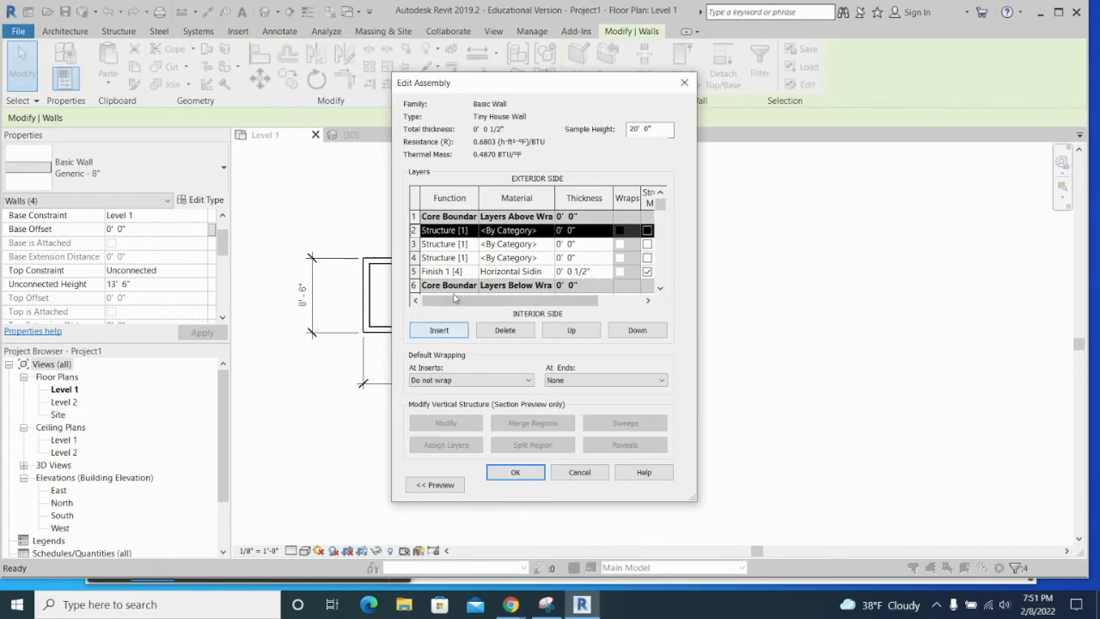
Move the Finish 1 [4] layer above the three Structure layers on the exterior side and insert a fourth Structure layer
click(458, 271)
click(571, 330)
click(571, 330)
click(570, 330)
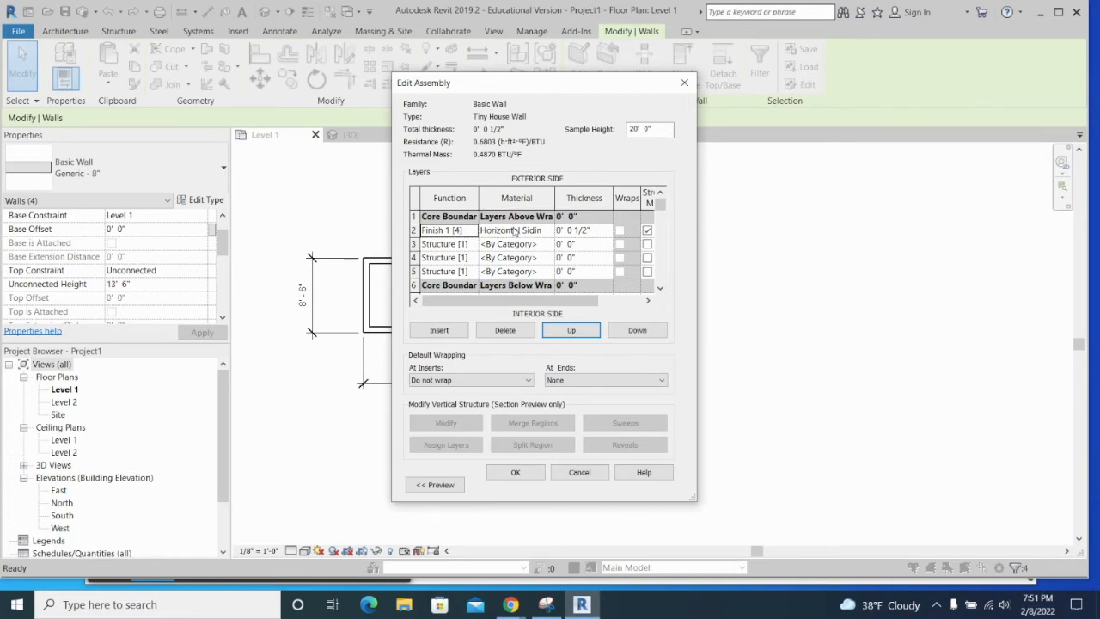
click(447, 258)
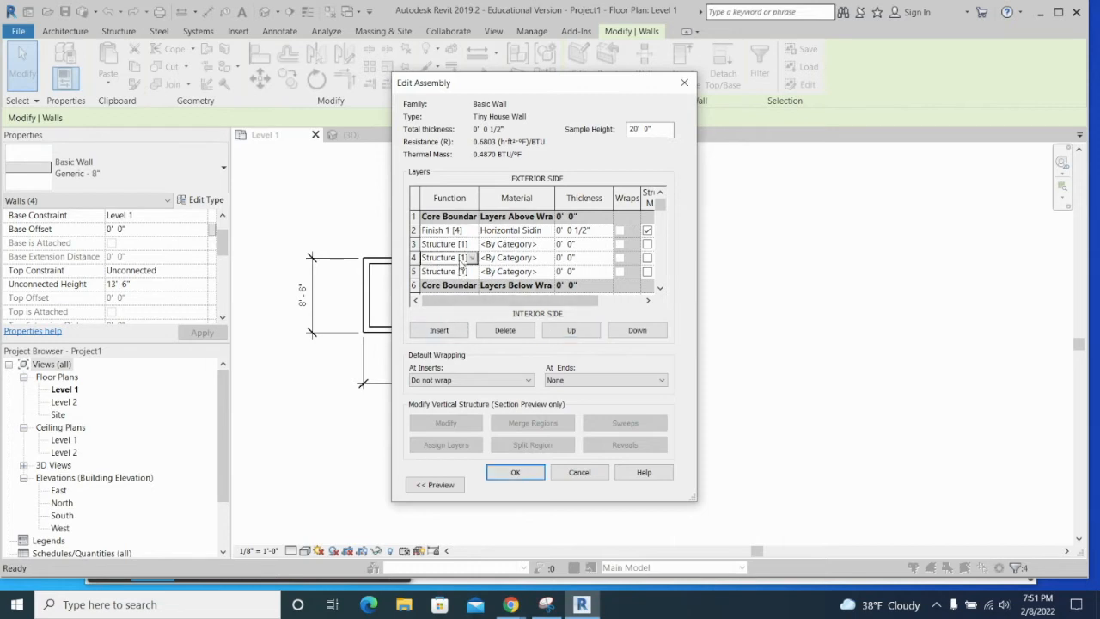
click(448, 328)
Set the function of the layer directly beneath the Horizontal Siding finish to Membrane Layer
click(458, 244)
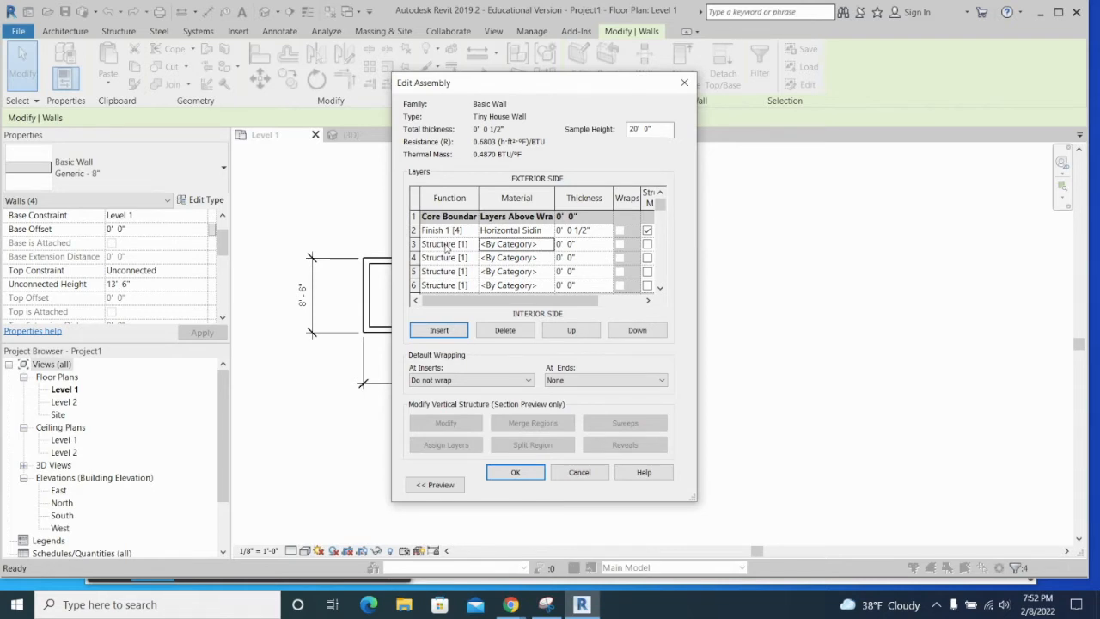
click(446, 246)
click(472, 244)
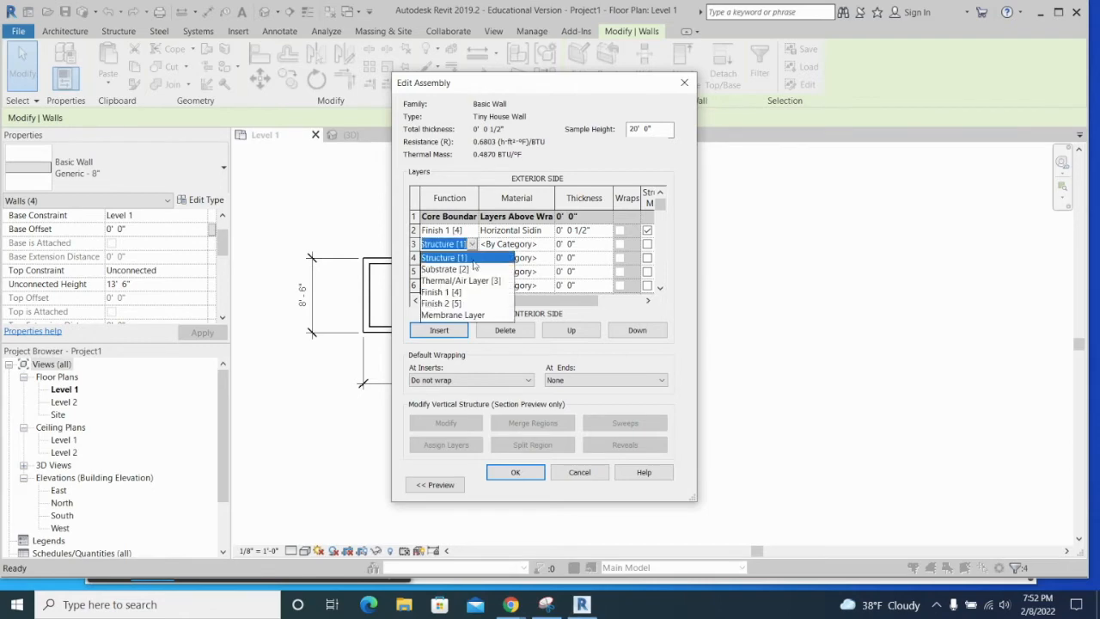
click(477, 315)
Assign the Air Infiltration Barrier material to the membrane layer
click(530, 247)
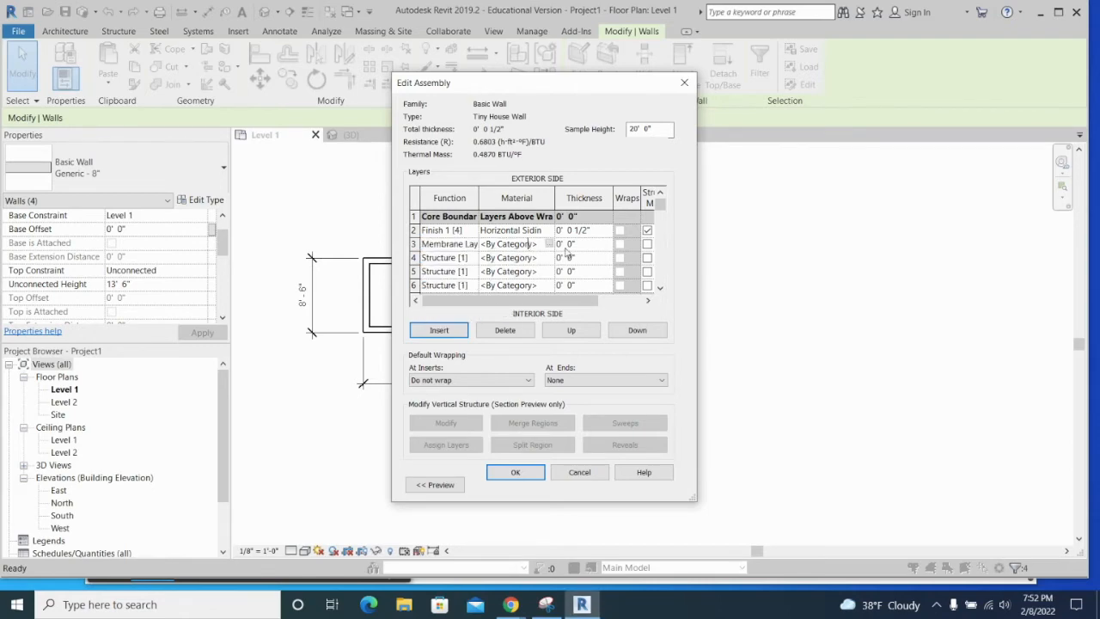
click(549, 244)
scroll(481, 272, up, 5)
scroll(482, 272, up, 5)
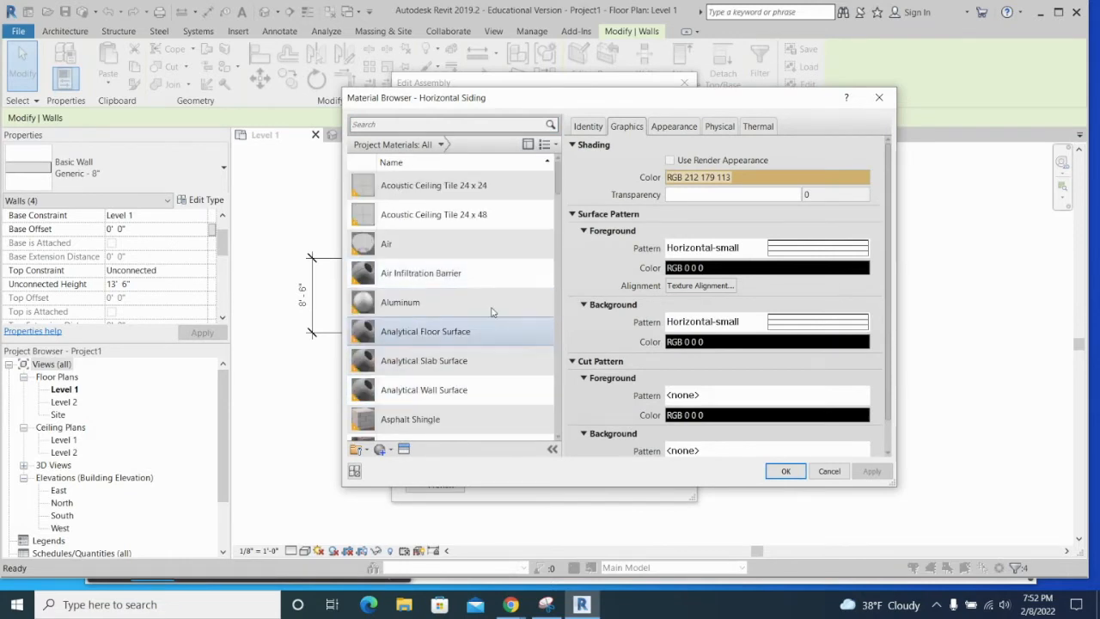
click(485, 273)
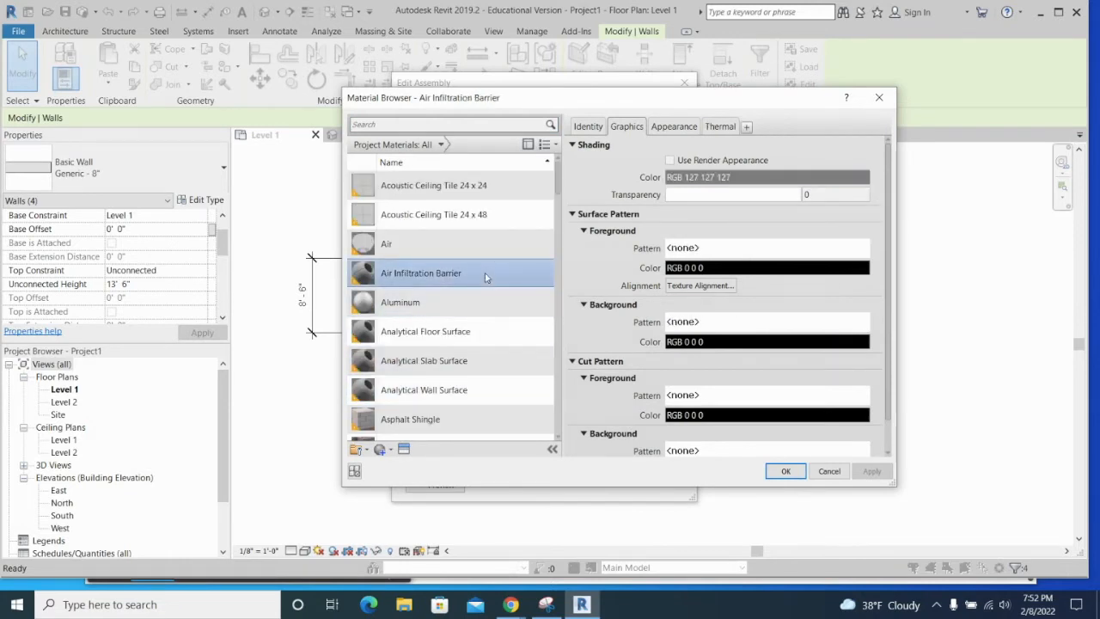
click(786, 471)
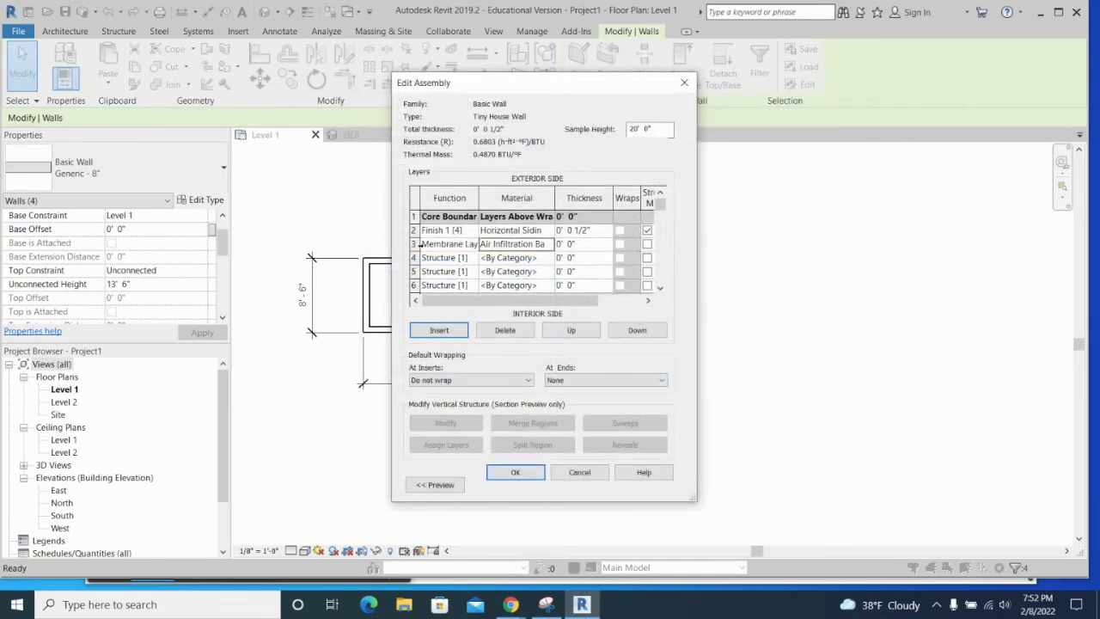
Assign the Plywood, Sheathing material to the Structure [1] layer directly beneath the membrane layer
click(461, 258)
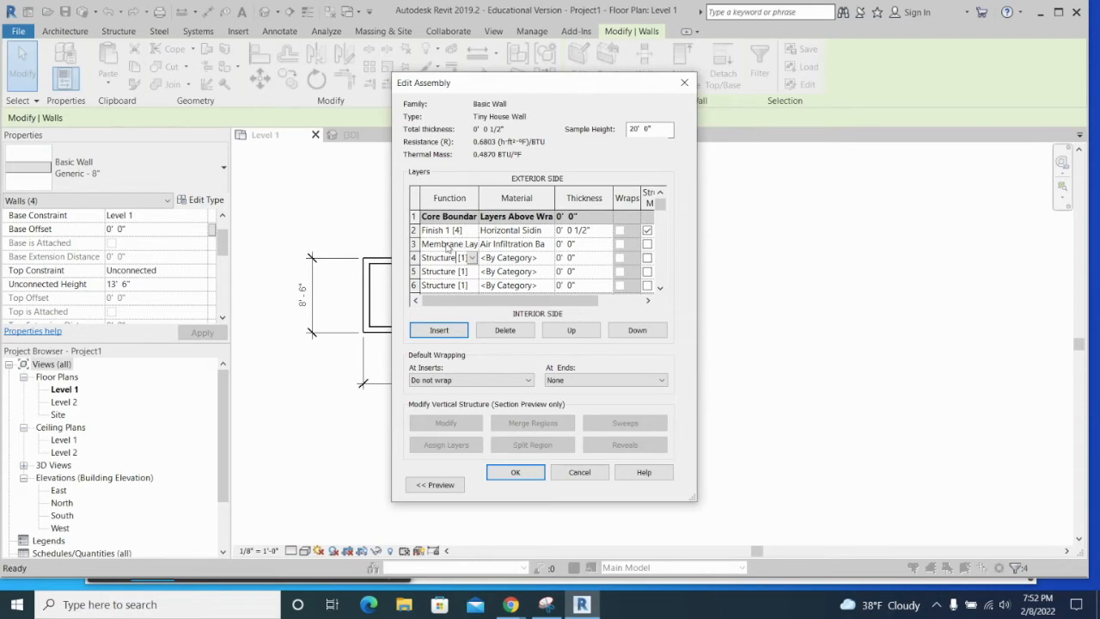
click(504, 261)
click(550, 259)
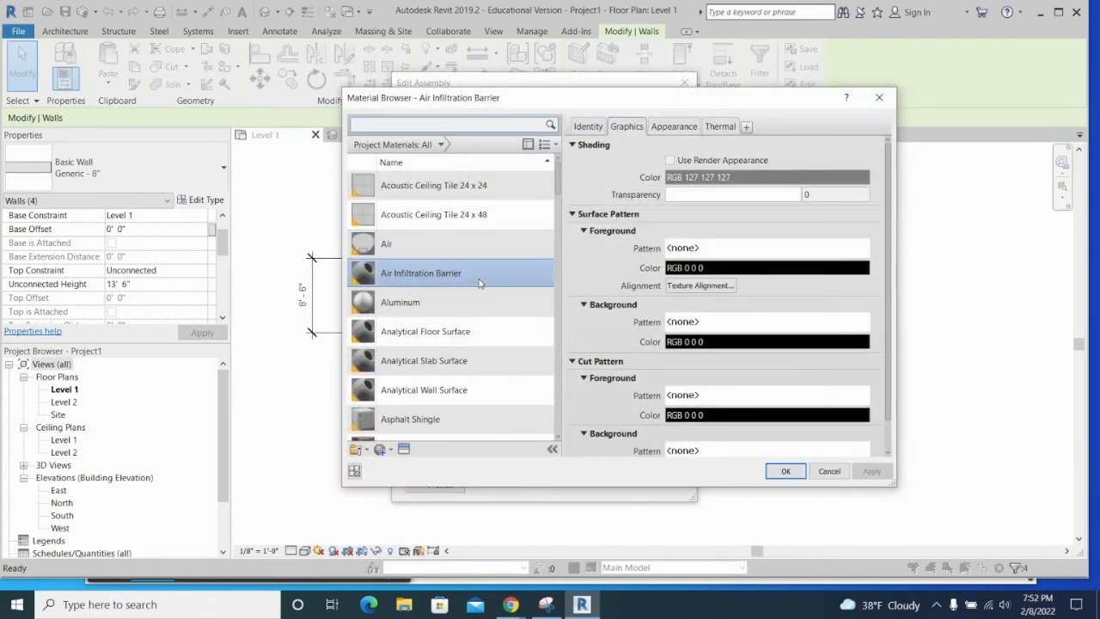
scroll(471, 286, down, 10)
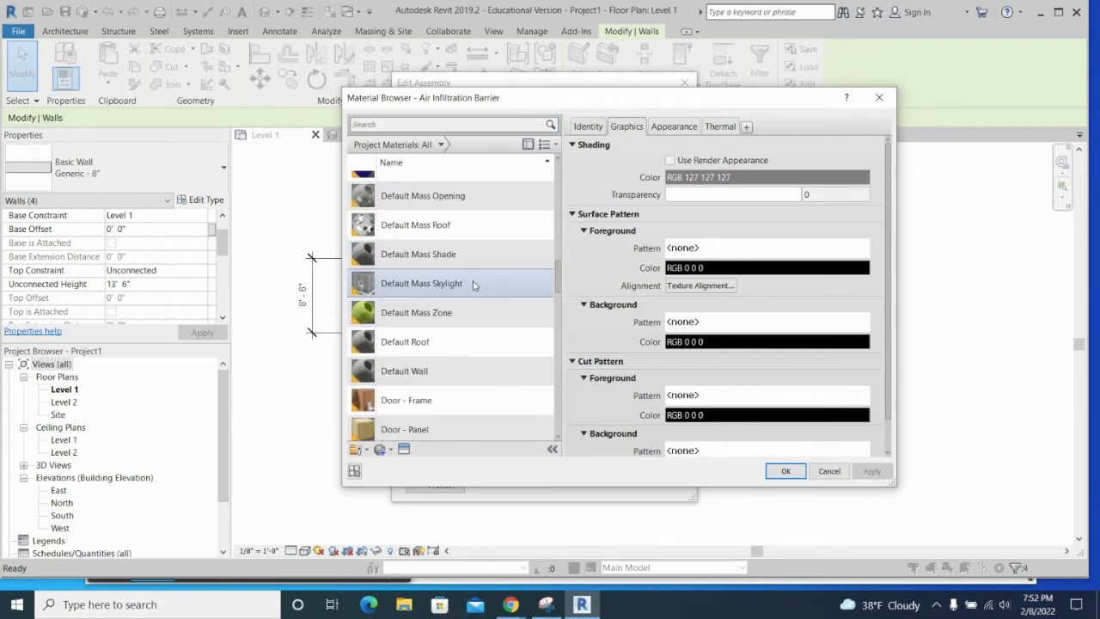
scroll(472, 285, down, 8)
click(446, 316)
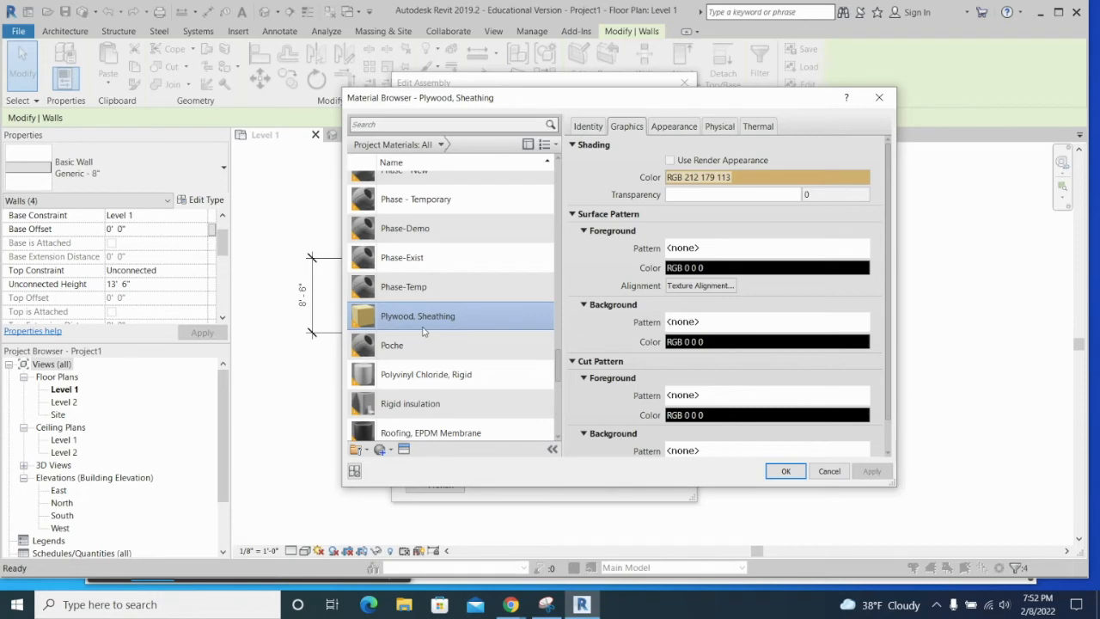
click(784, 472)
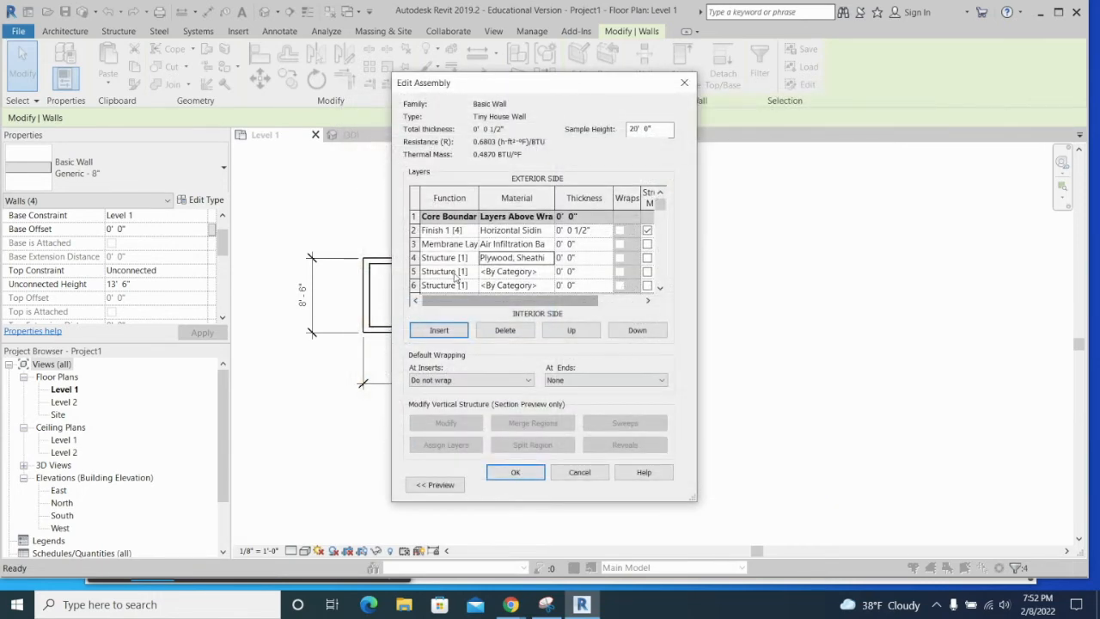
Assign the Softwood, Lumber material to the Structure [1] layer directly beneath the plywood sheathing
click(450, 271)
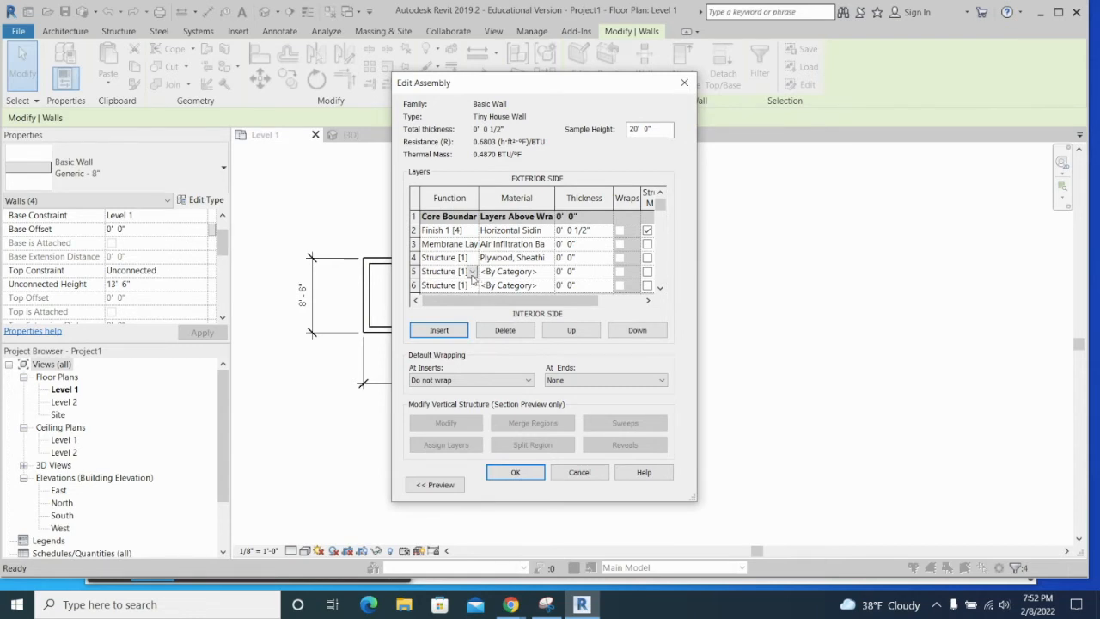
click(547, 272)
click(549, 271)
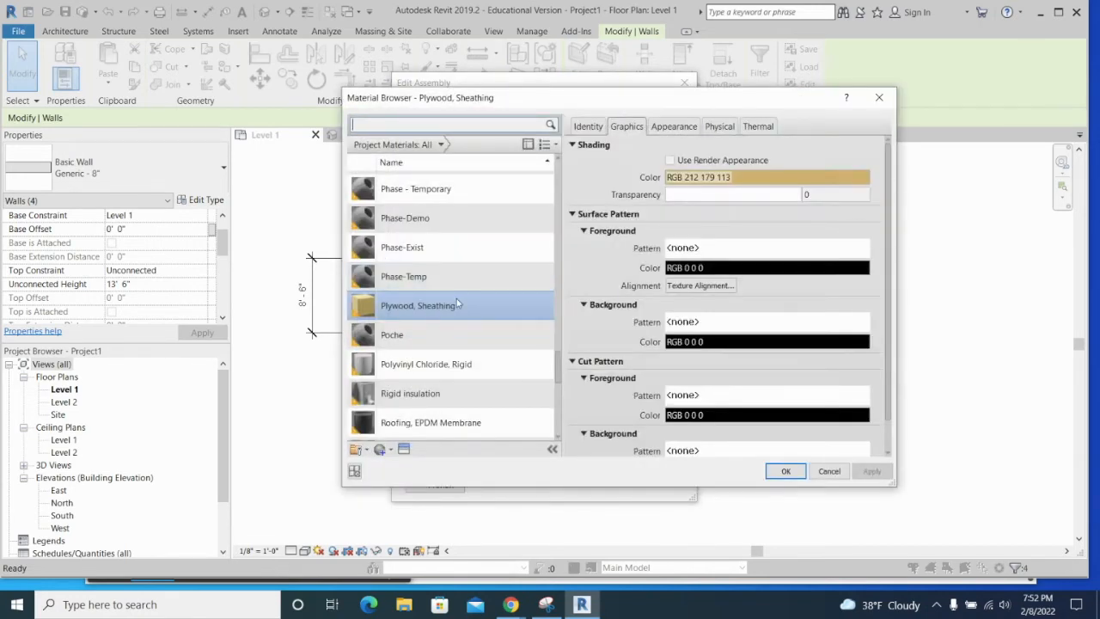
scroll(456, 298, down, 1)
scroll(457, 299, up, 3)
scroll(468, 318, down, 4)
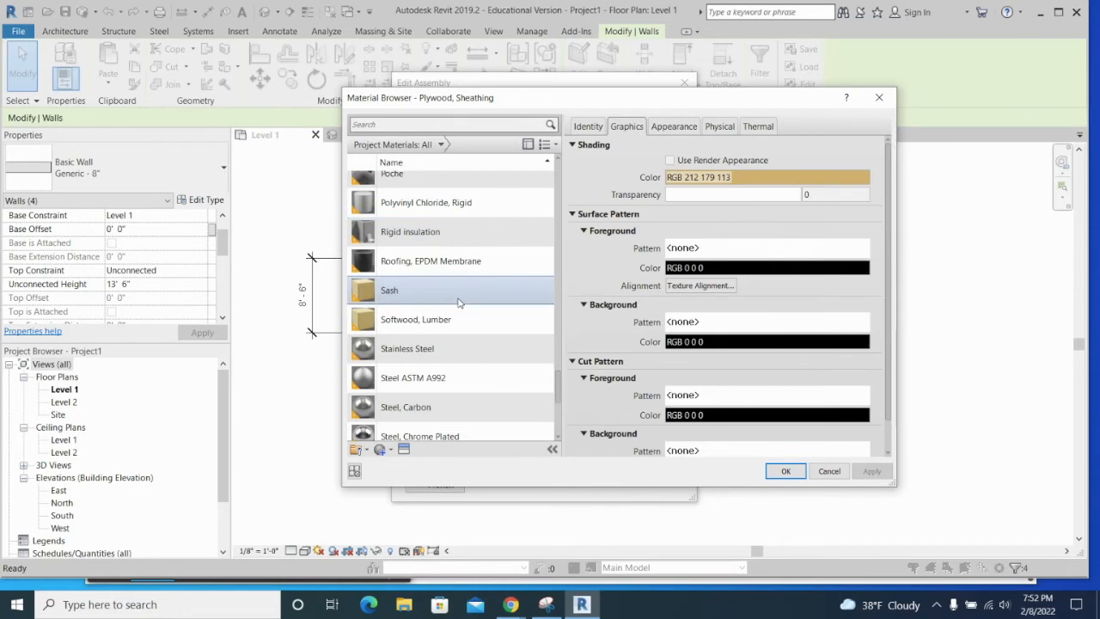
click(478, 321)
click(784, 471)
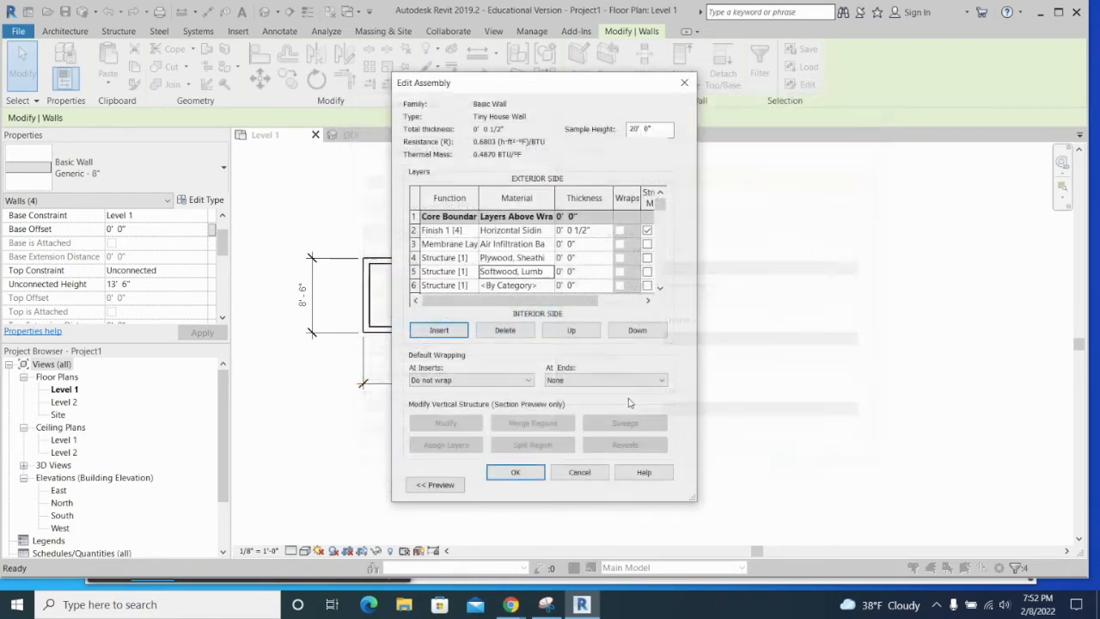
Set the layer beneath the softwood lumber to Finish 2 [5] and assign it the Gypsum Wall Board material
click(472, 286)
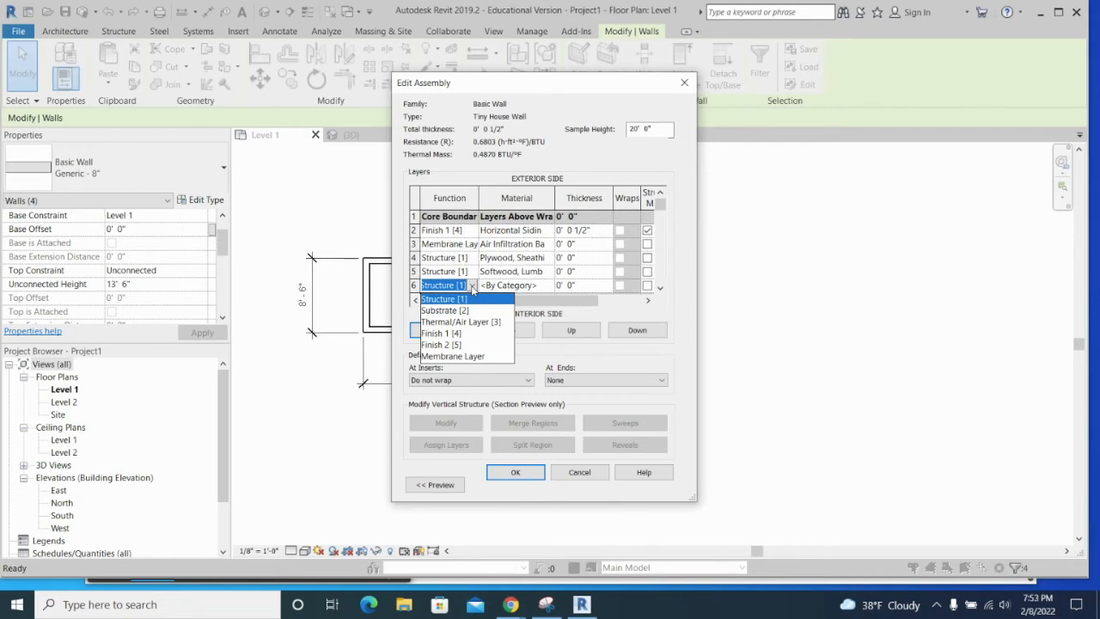
click(458, 345)
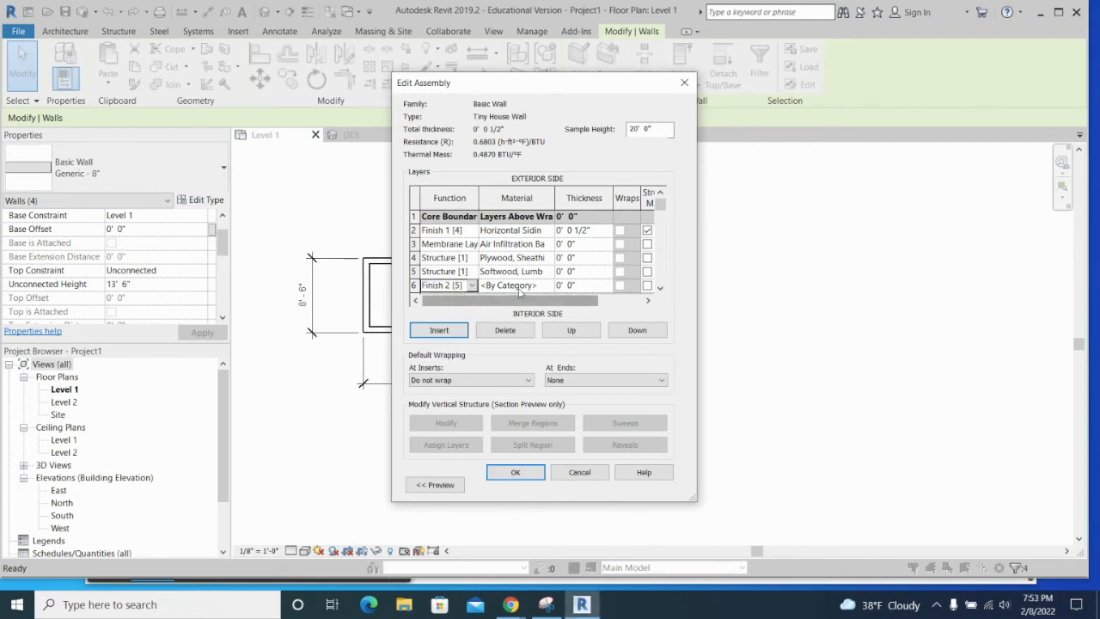
click(549, 286)
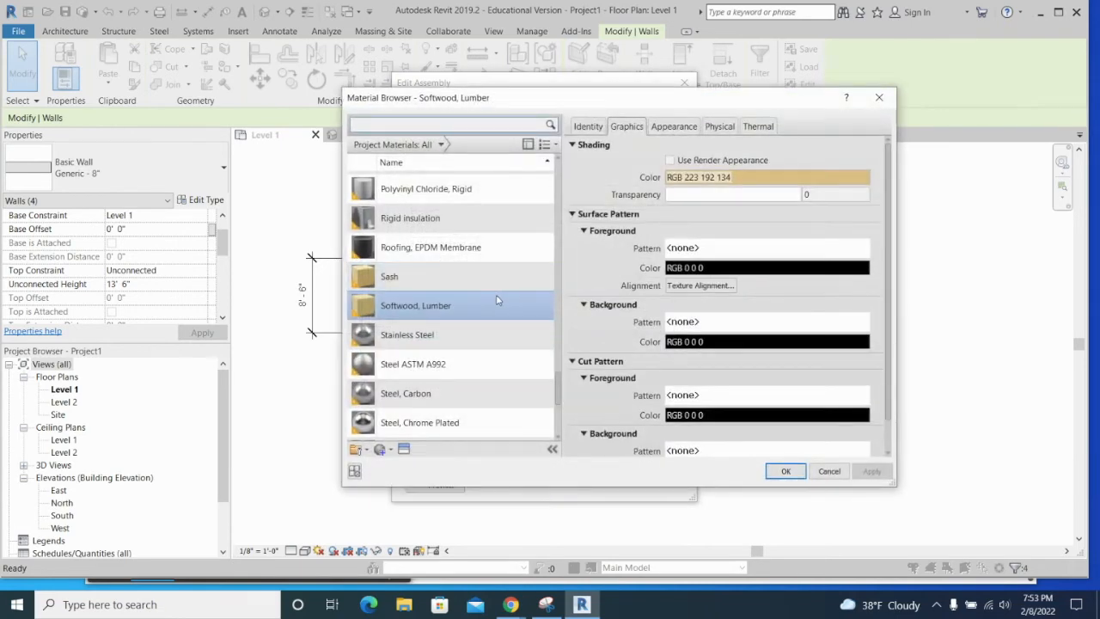
scroll(493, 296, up, 10)
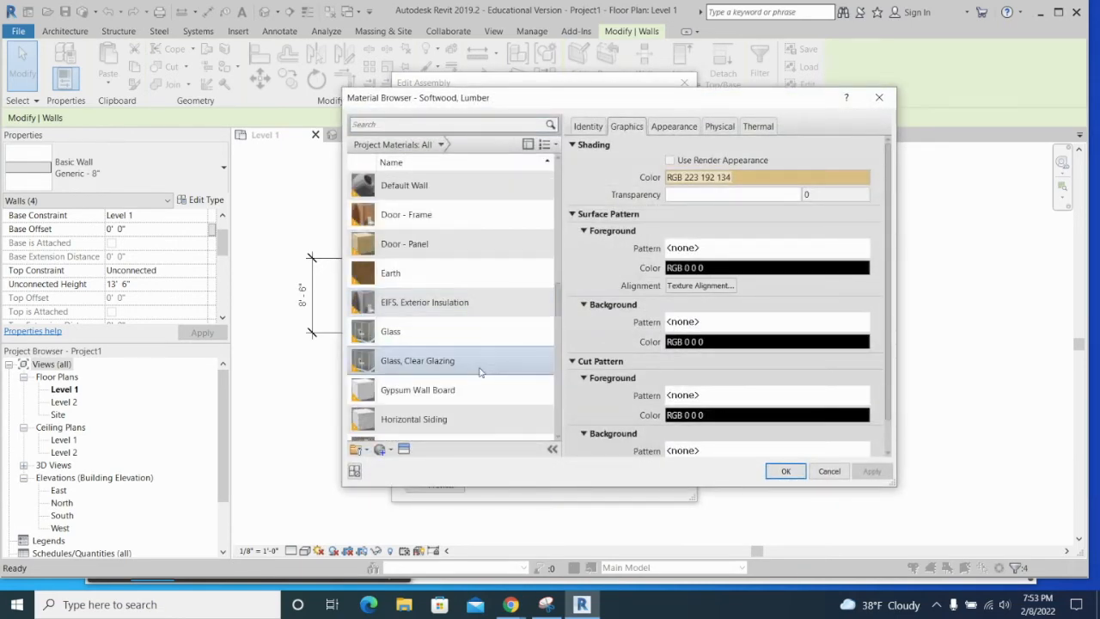
click(470, 392)
click(785, 471)
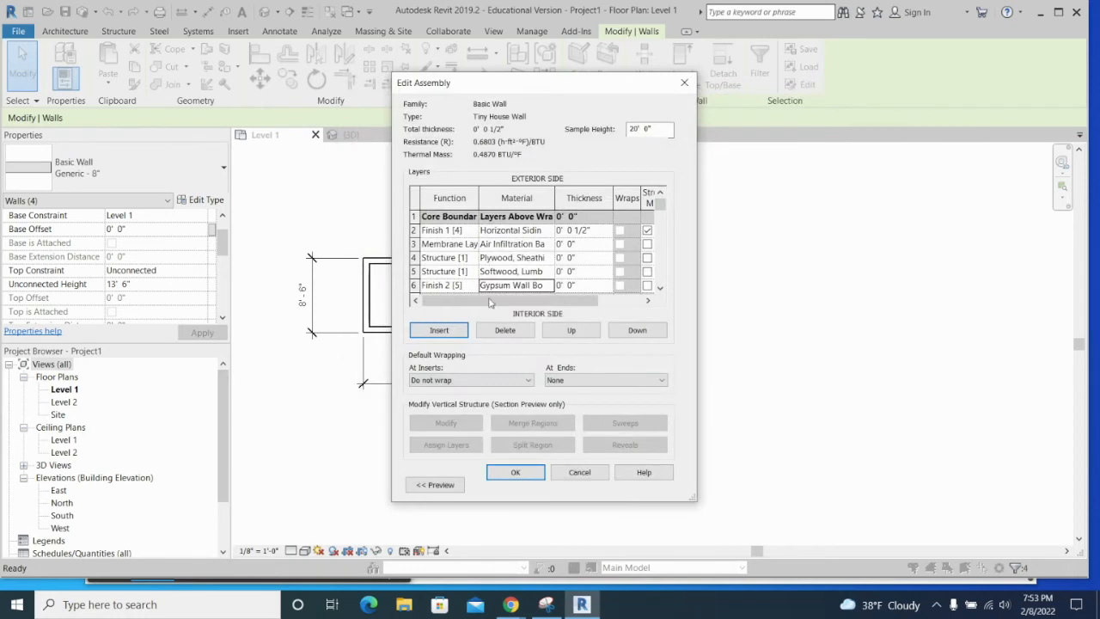
Set the layer thicknesses to 1/2" for plywood, 3 1/2" for softwood lumber and 1/4" for gypsum, and accept the wall type
click(574, 244)
click(569, 258)
click(572, 272)
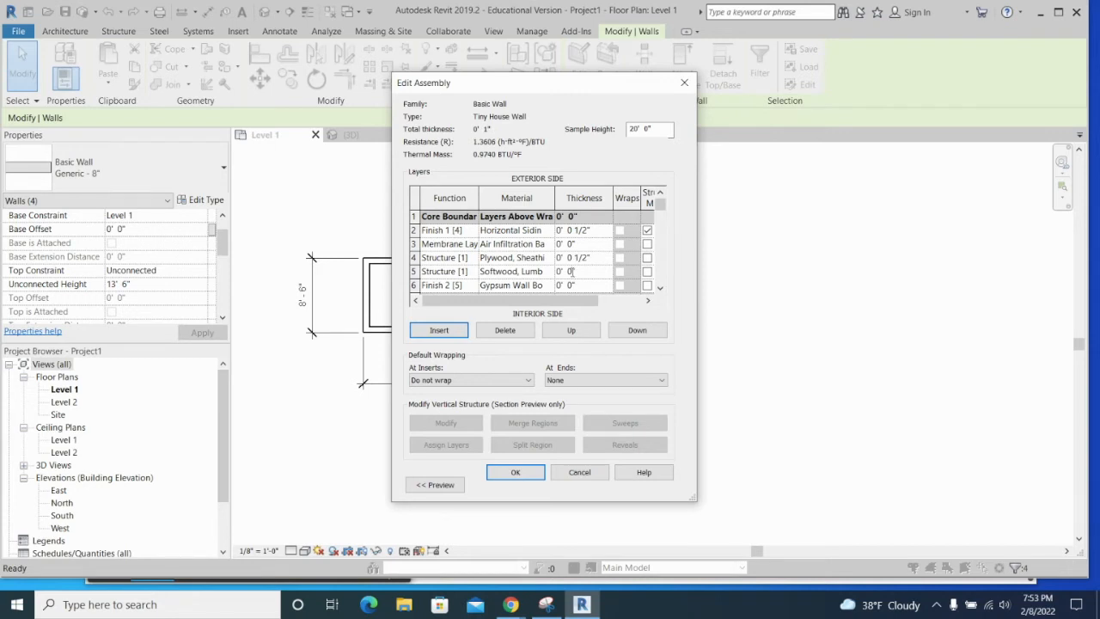
click(577, 281)
click(604, 262)
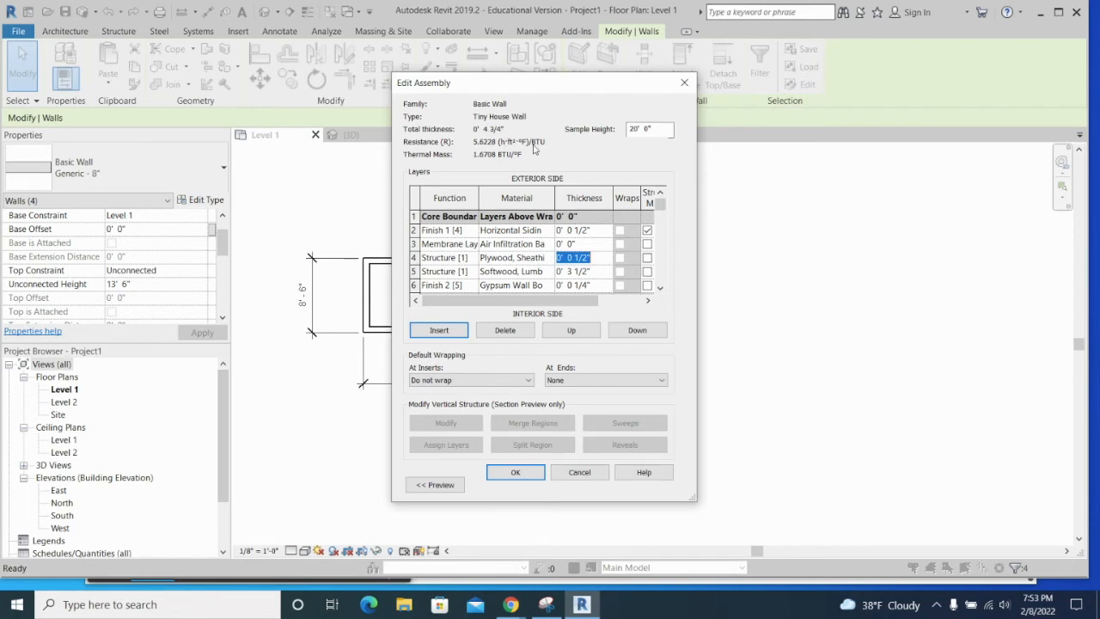
click(514, 473)
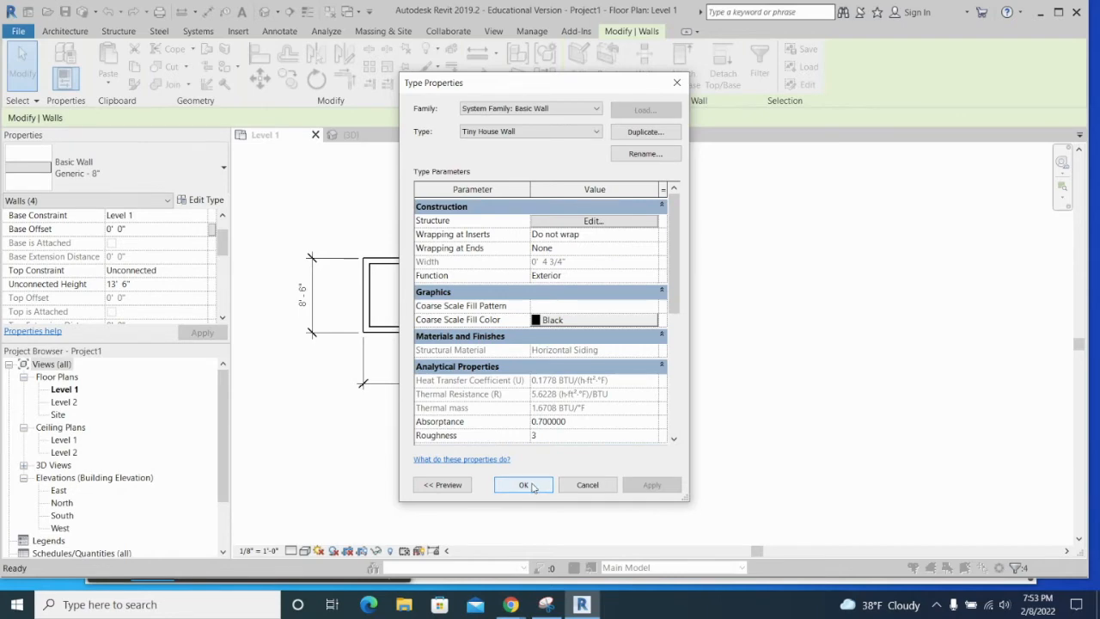
click(525, 485)
click(499, 469)
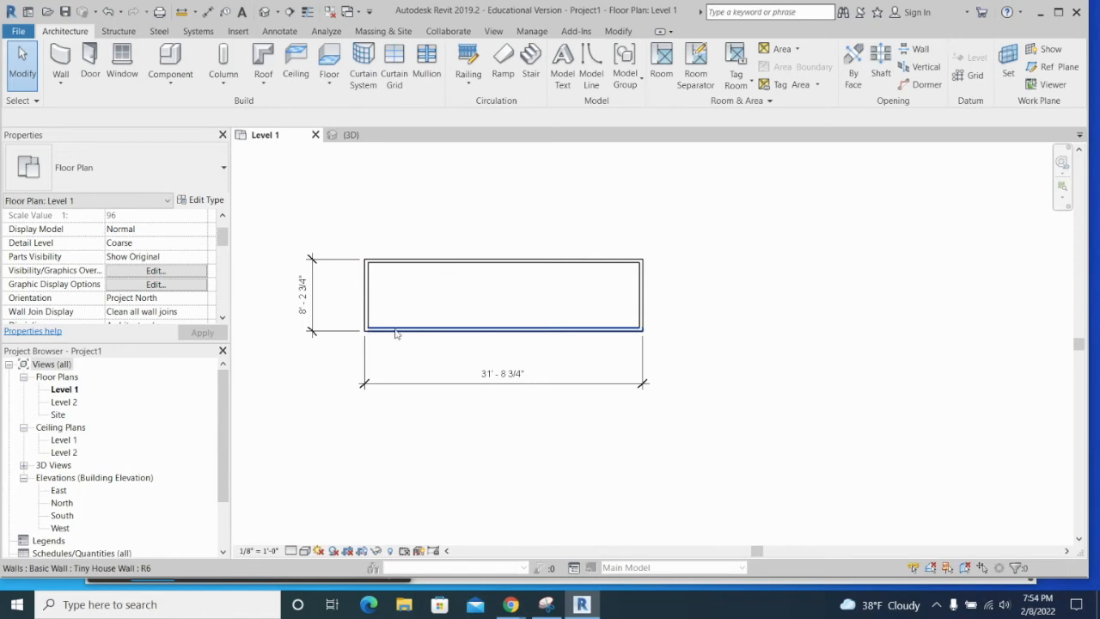
Start a floor sketch on Level 1 using the Wood Joist 10" - Wood Finish floor type
click(326, 67)
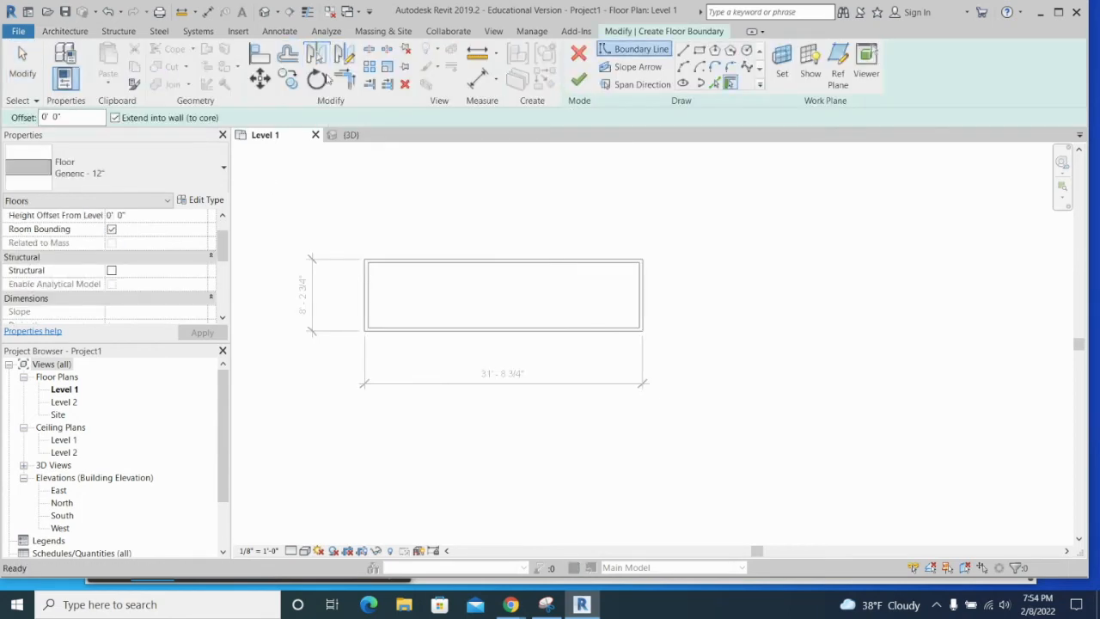
click(210, 164)
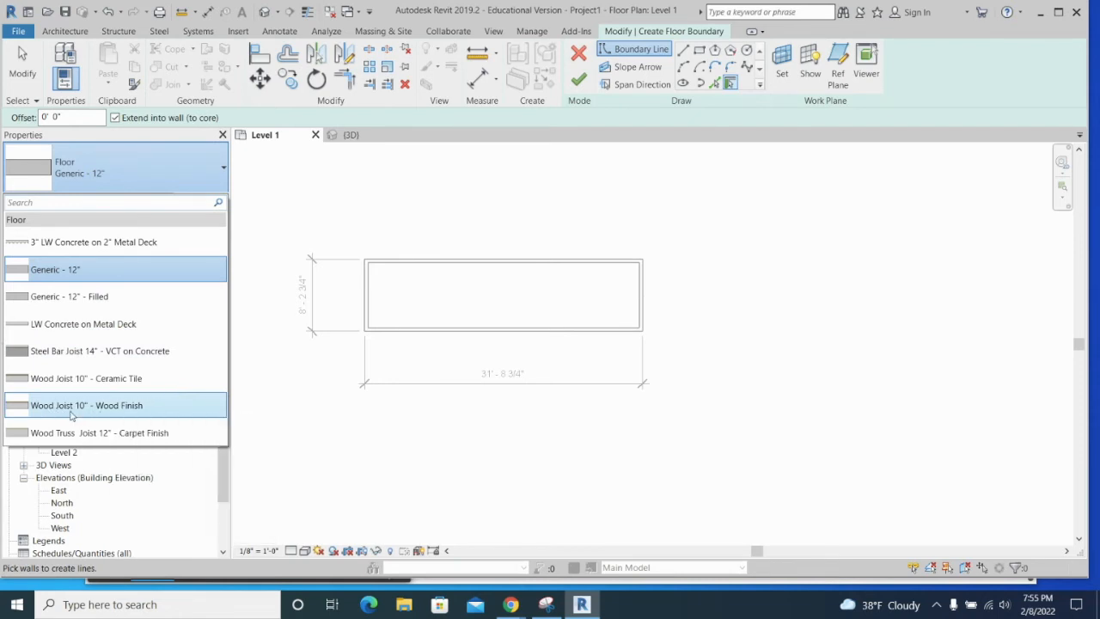
click(152, 413)
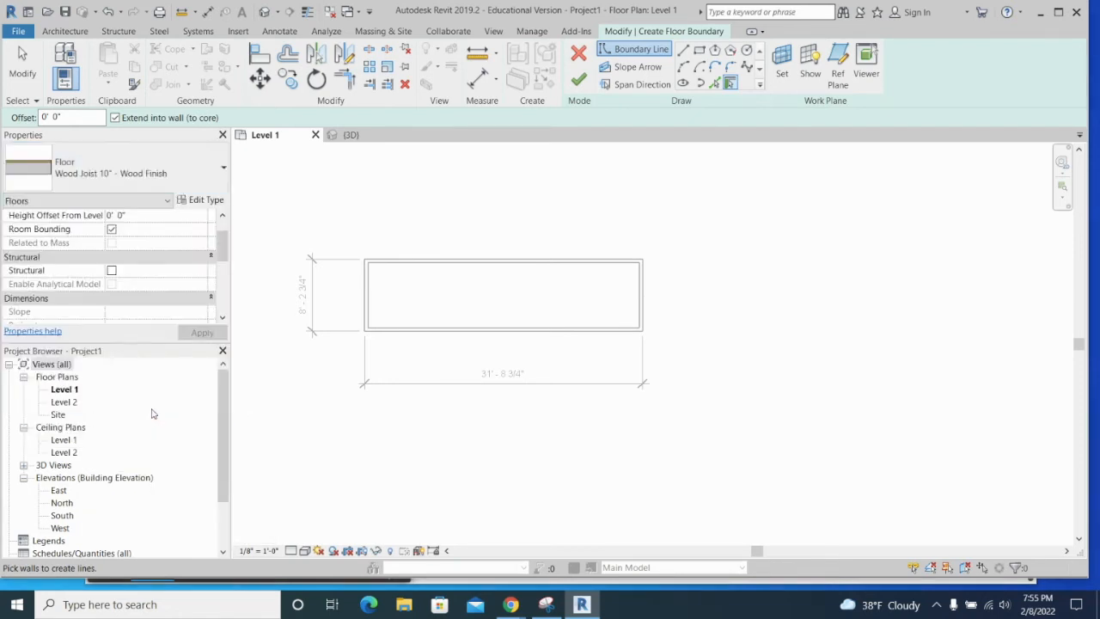
Duplicate the floor type under the name Tiny home floor
click(206, 200)
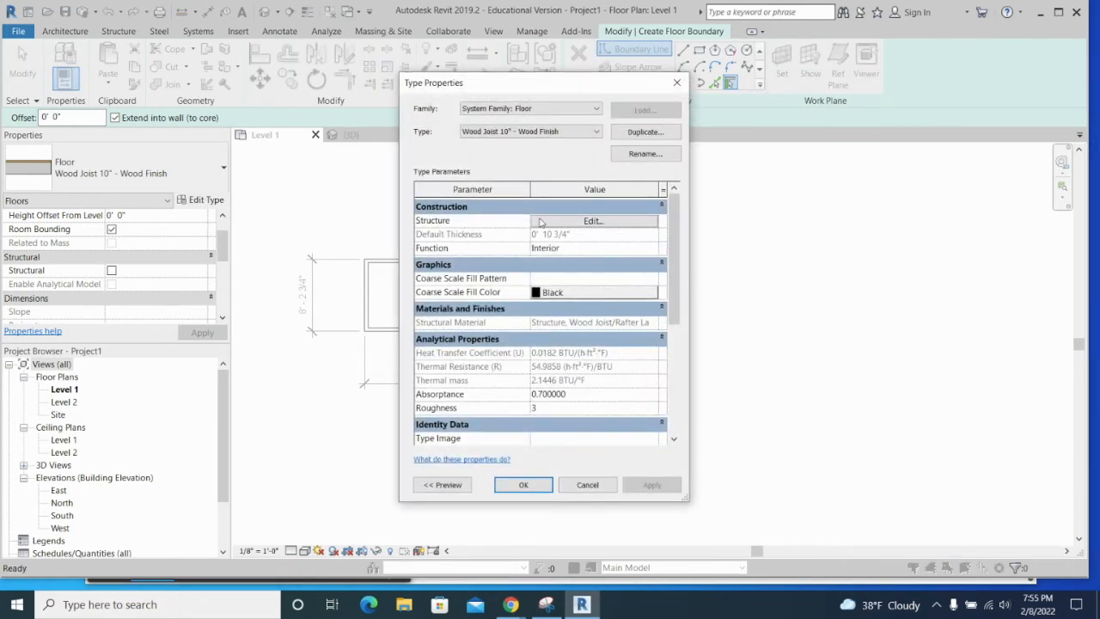
click(645, 131)
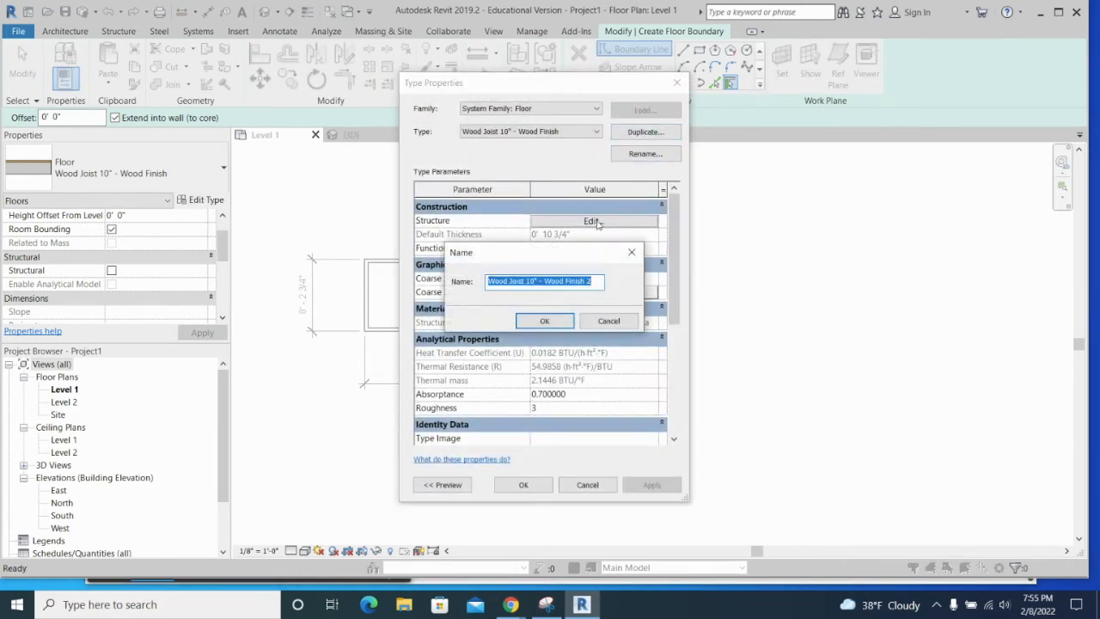
text(Tiny home floor)
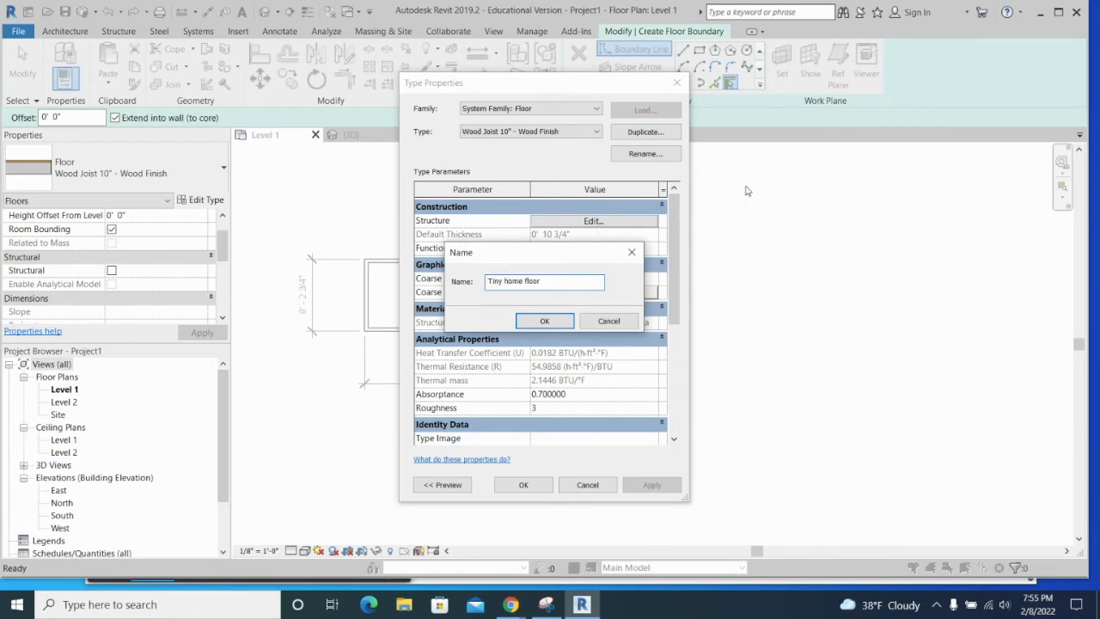
click(564, 321)
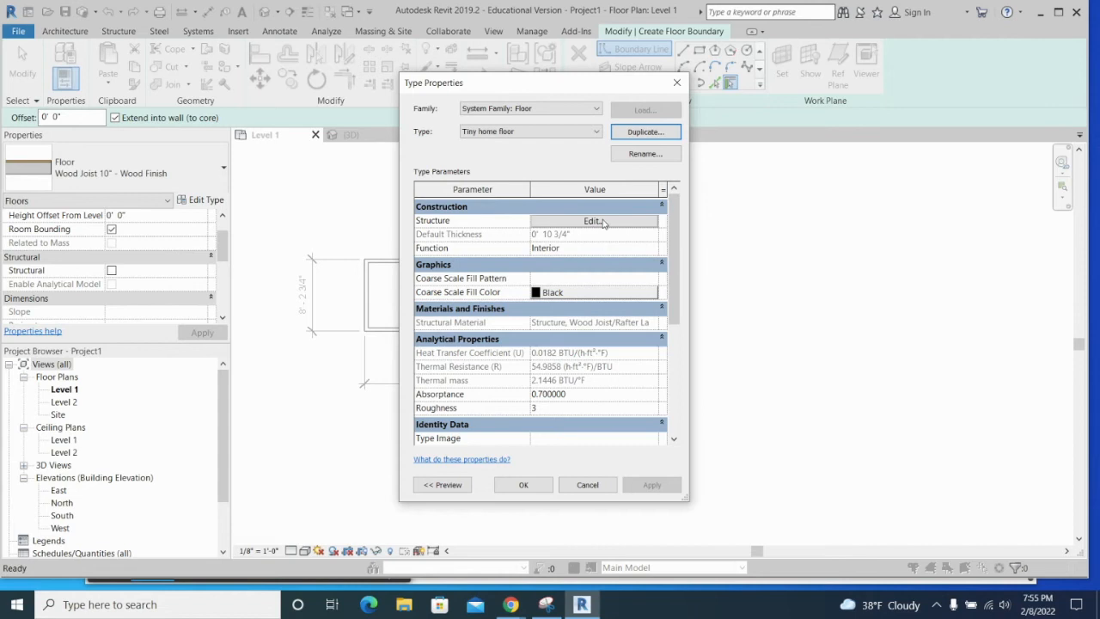
In the new floor type's structure, insert a layer between the plywood and the wood joist layer with the function Membrane Layer
click(604, 225)
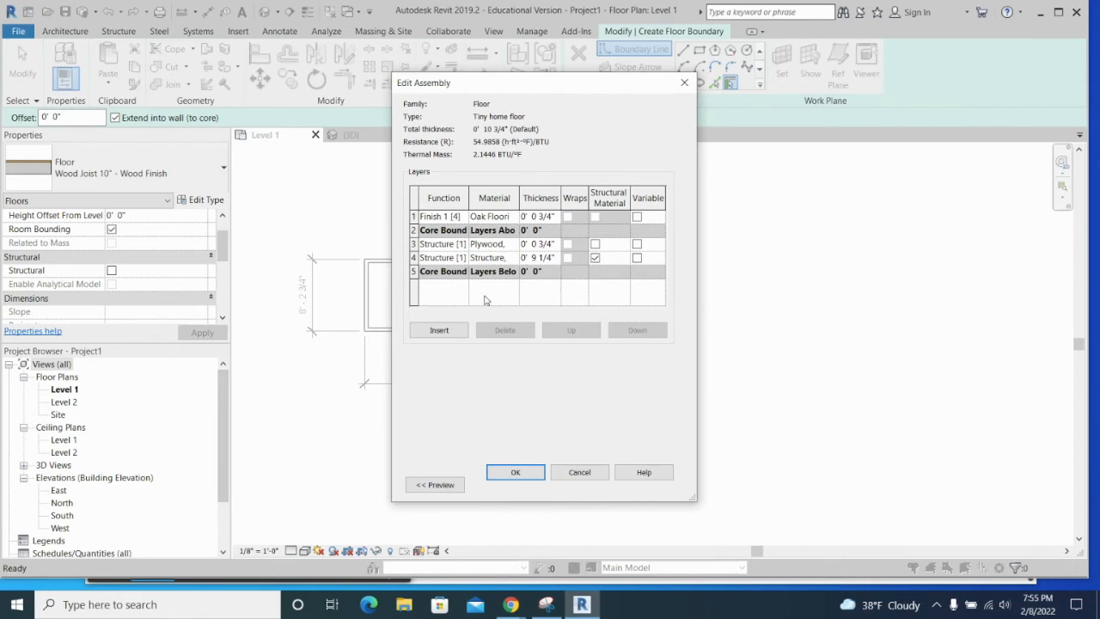
click(488, 217)
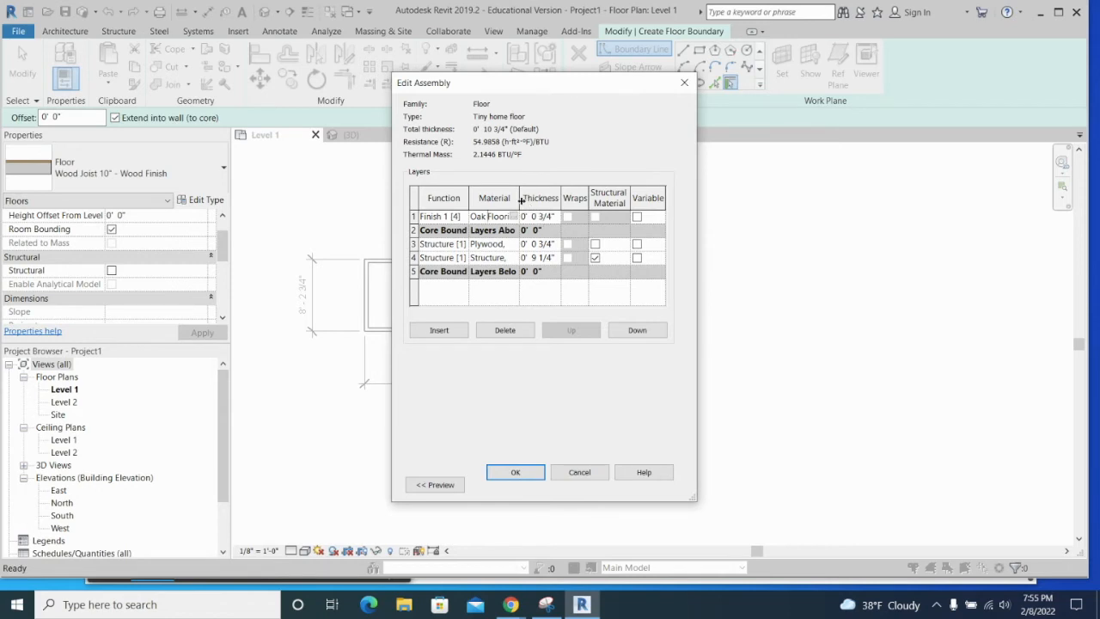
drag(520, 204, 539, 210)
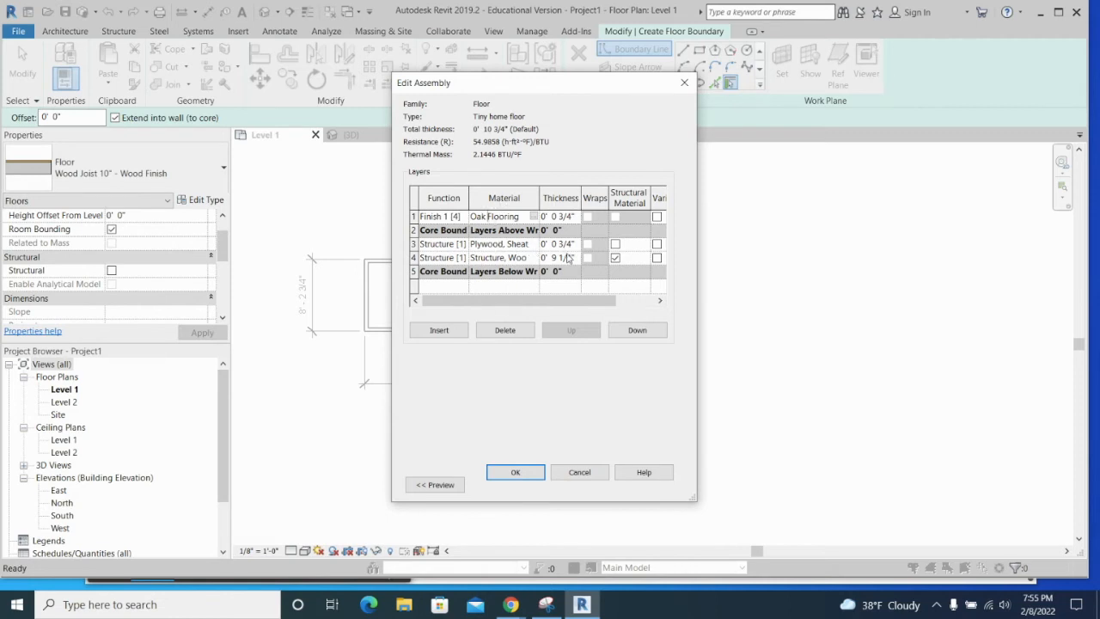
click(502, 257)
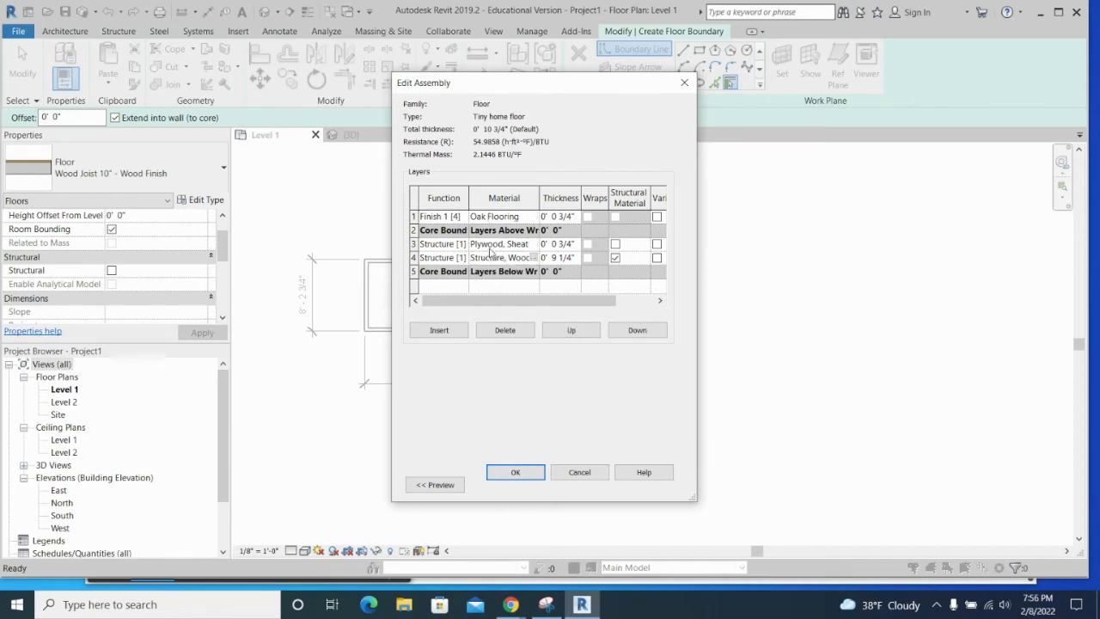
click(449, 333)
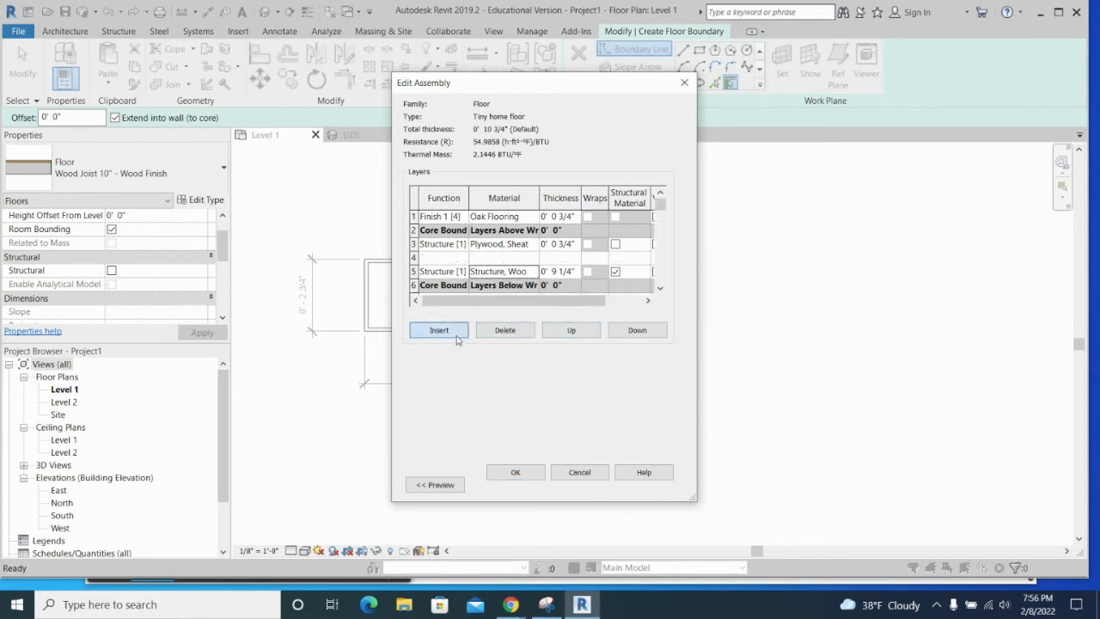
click(446, 254)
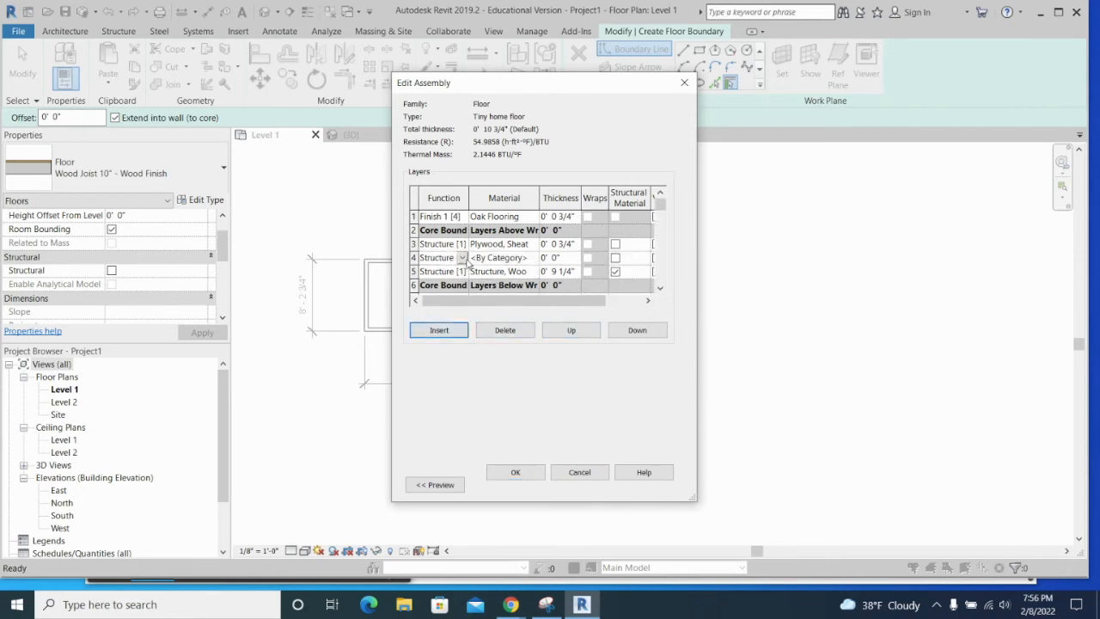
click(463, 258)
click(464, 331)
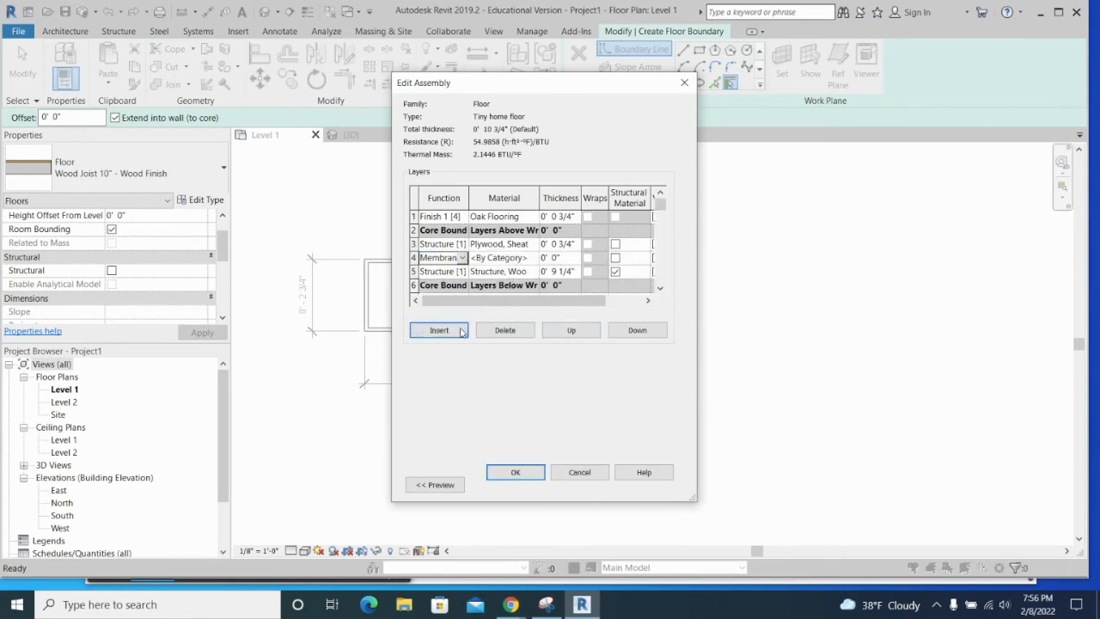
Assign the Air Infiltration Barrier material to the floor's membrane layer
click(515, 257)
click(534, 258)
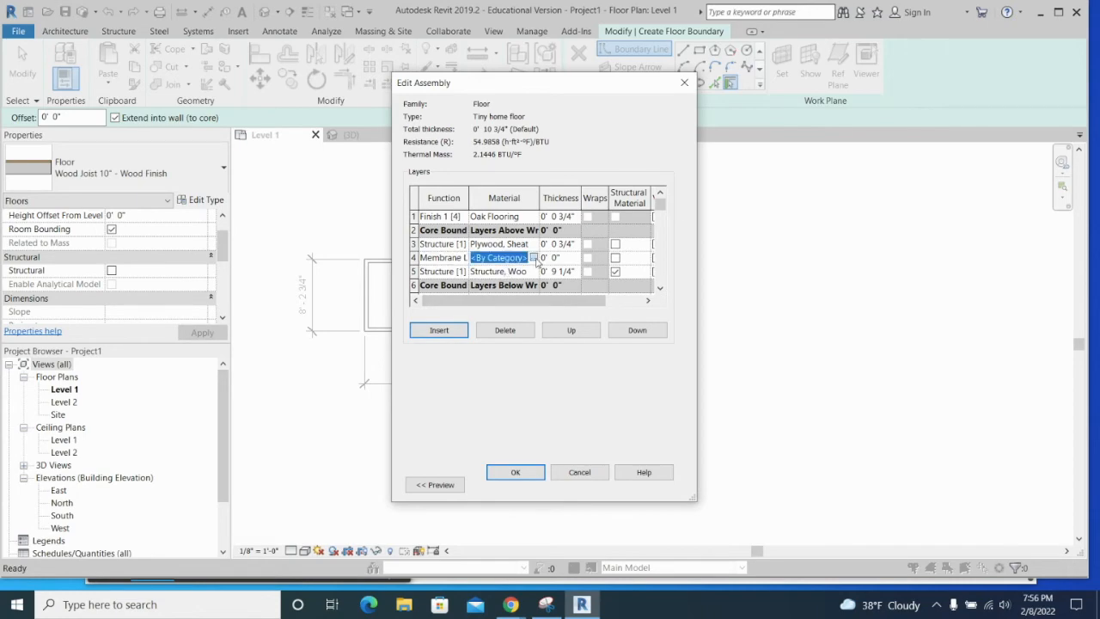
scroll(504, 248, up, 10)
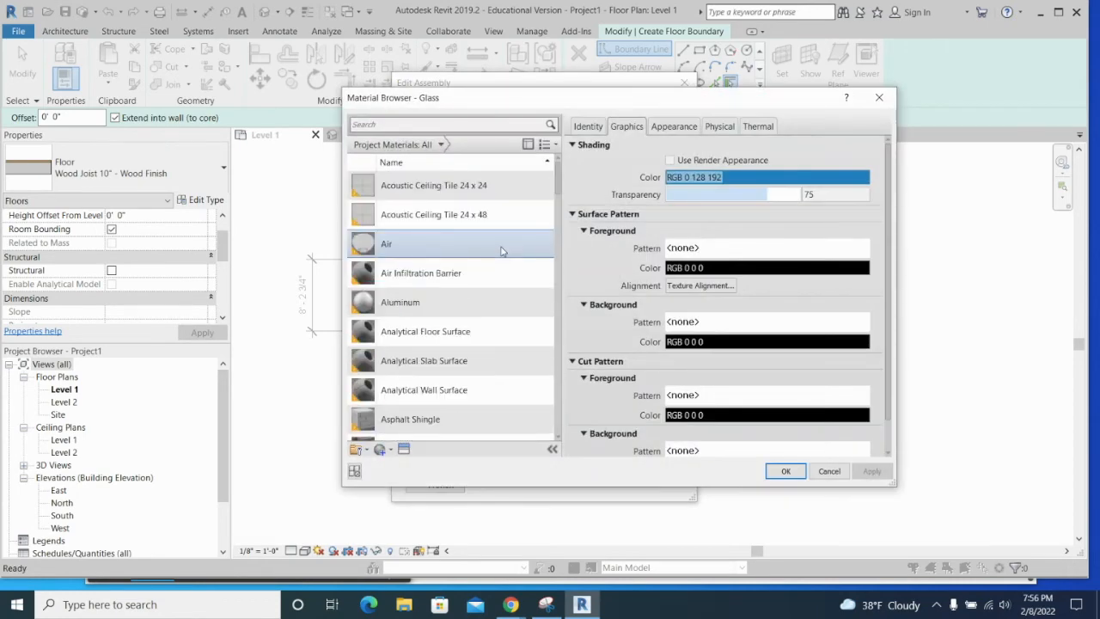
click(502, 273)
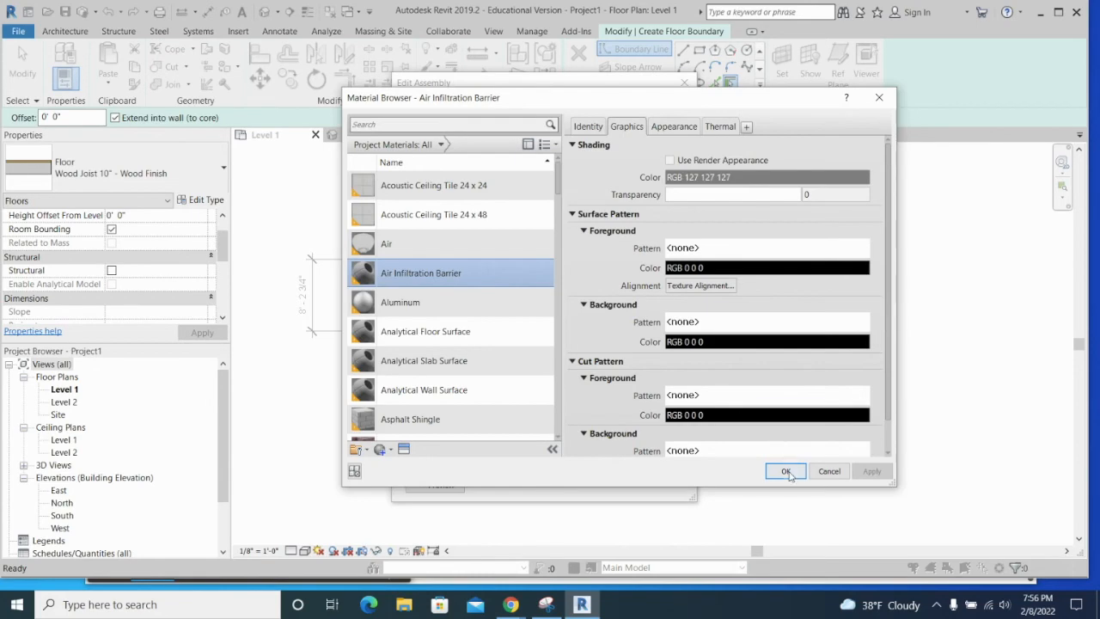
click(785, 471)
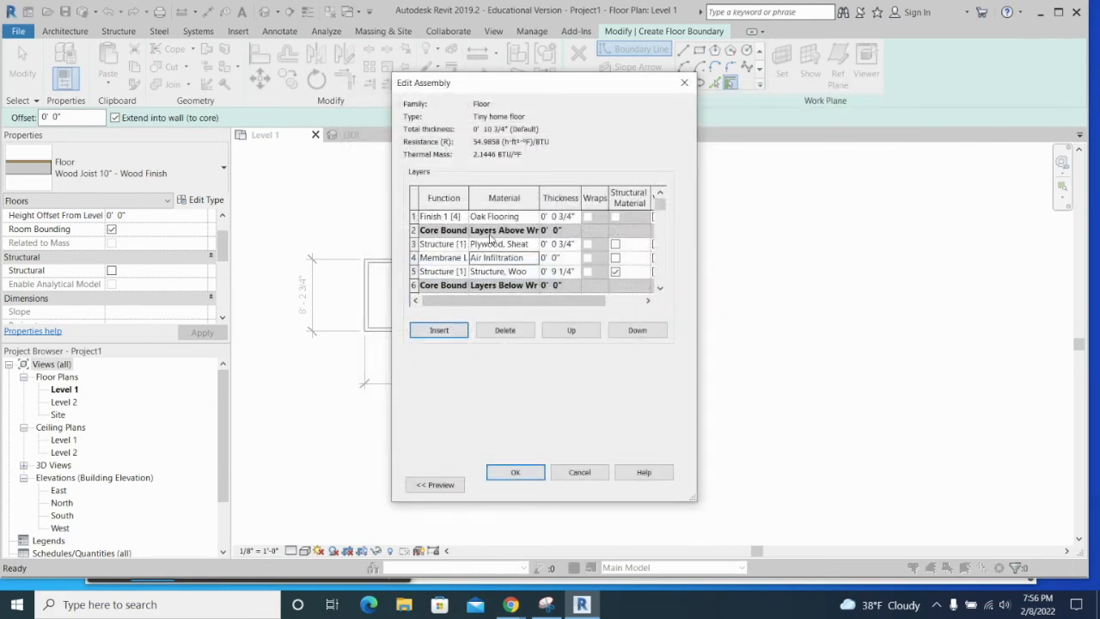
Set the wood joist layer's thickness to 5.5" and accept the Tiny home floor type
click(554, 271)
click(553, 272)
drag(552, 271, 564, 271)
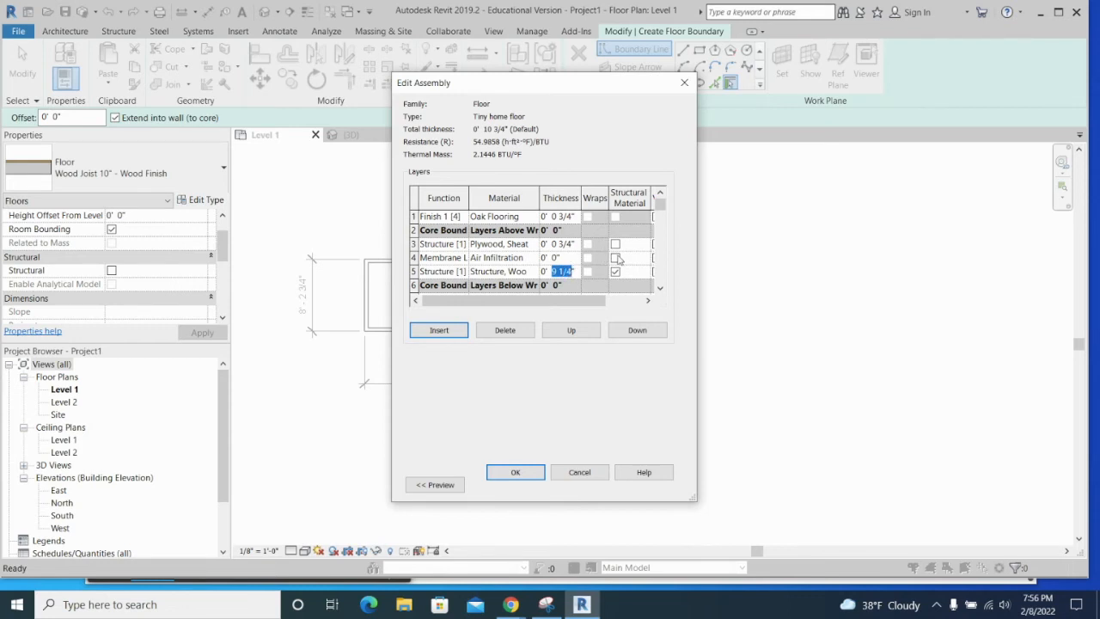
text(5.5)
click(563, 257)
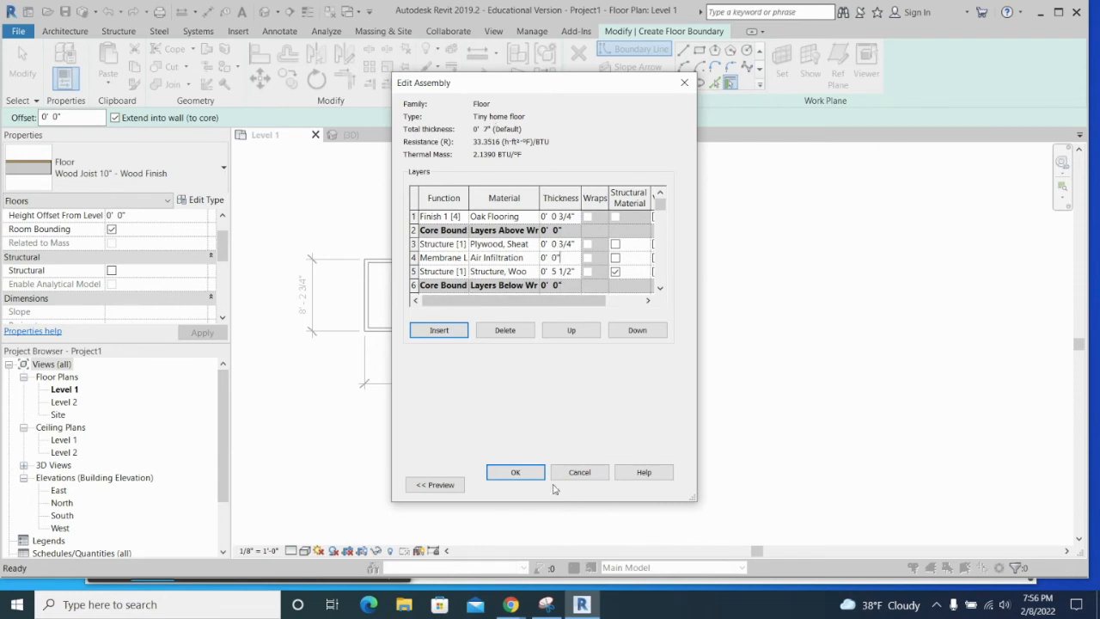
click(523, 471)
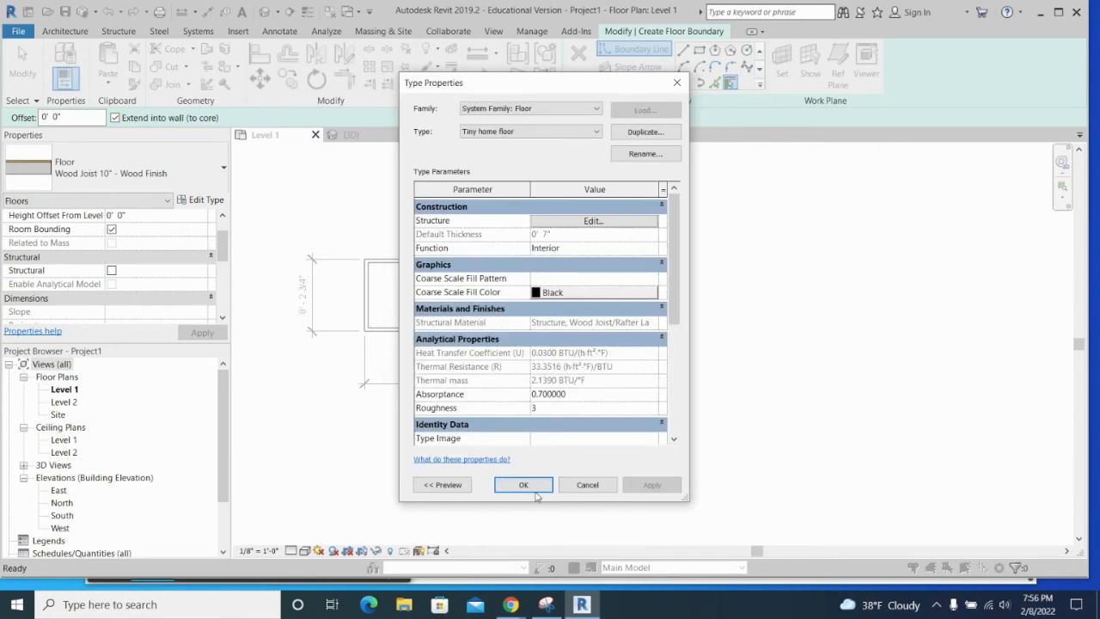
click(531, 486)
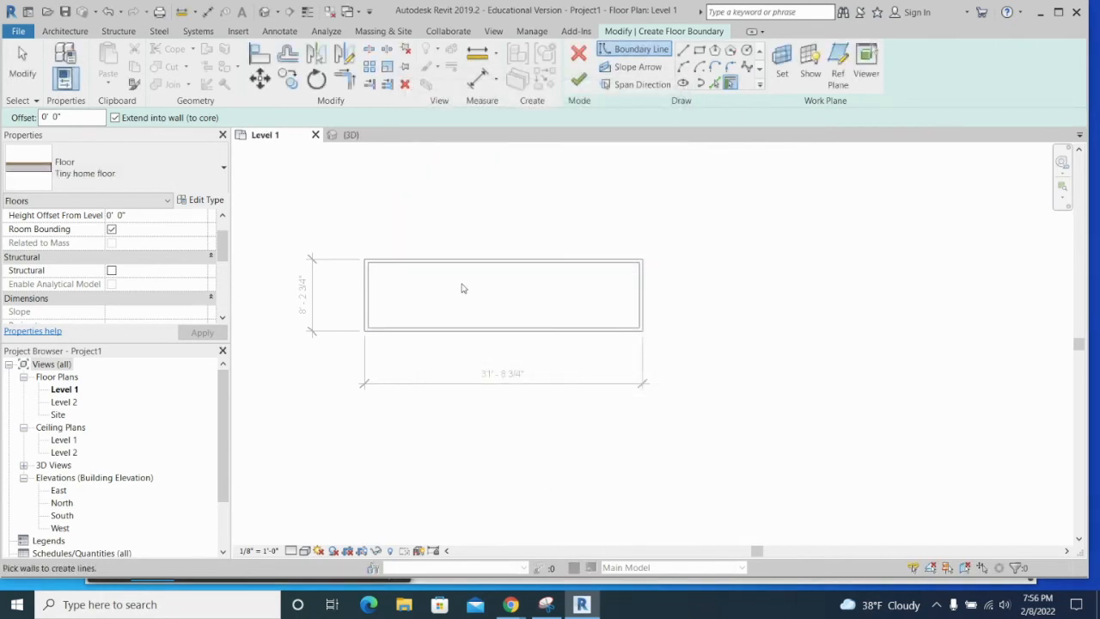
Sketch a rectangular floor boundary between opposite outer corners of the walls and finish the Tiny home floor
click(700, 50)
click(364, 259)
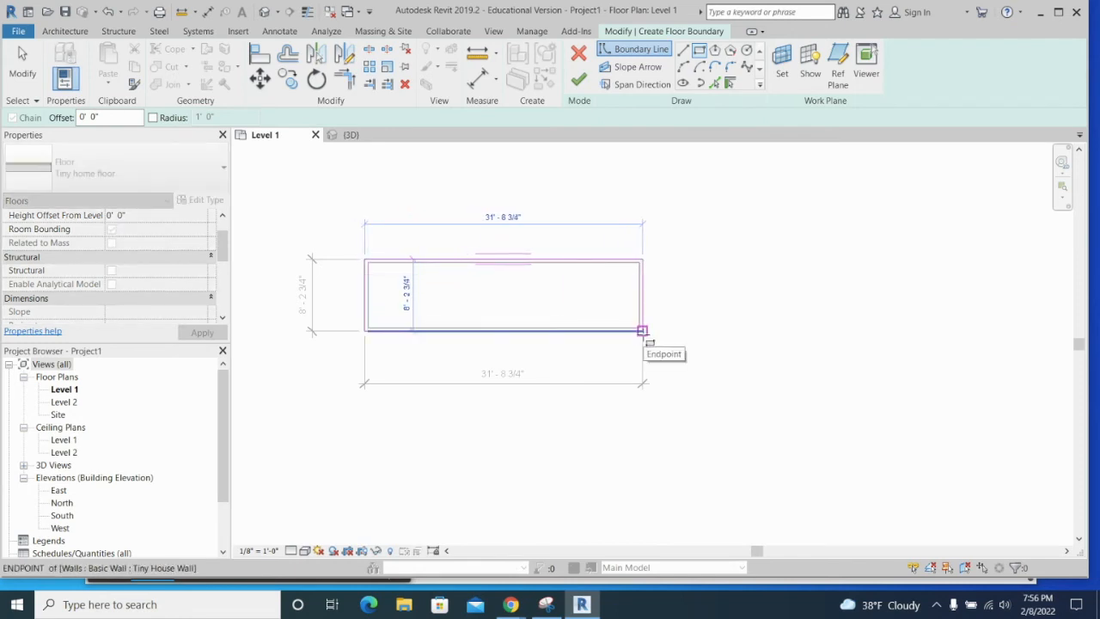
click(642, 330)
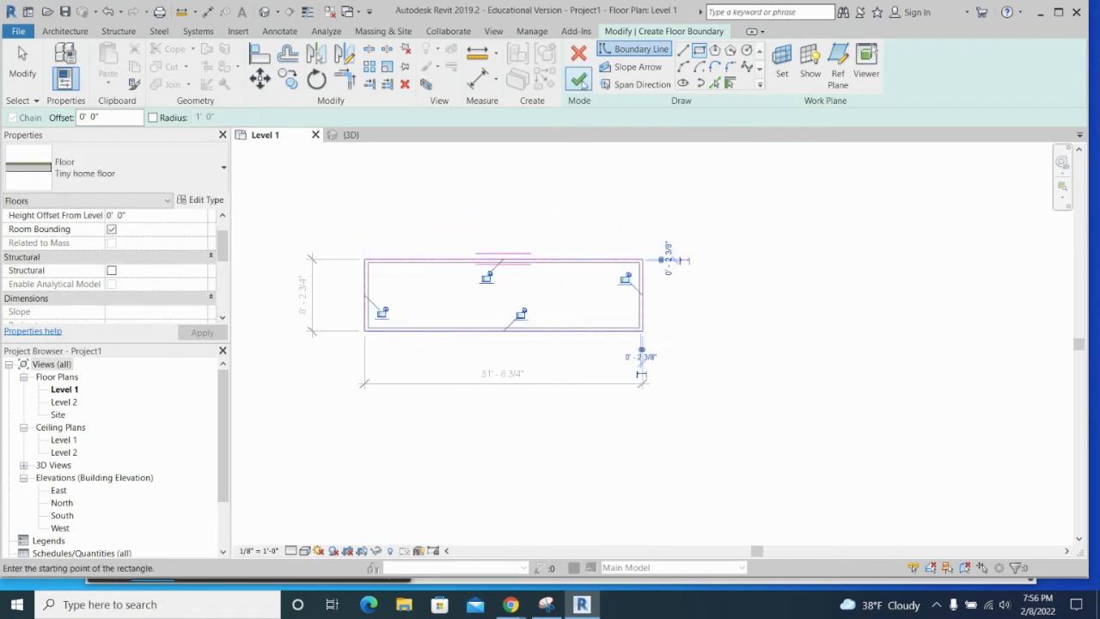
click(578, 79)
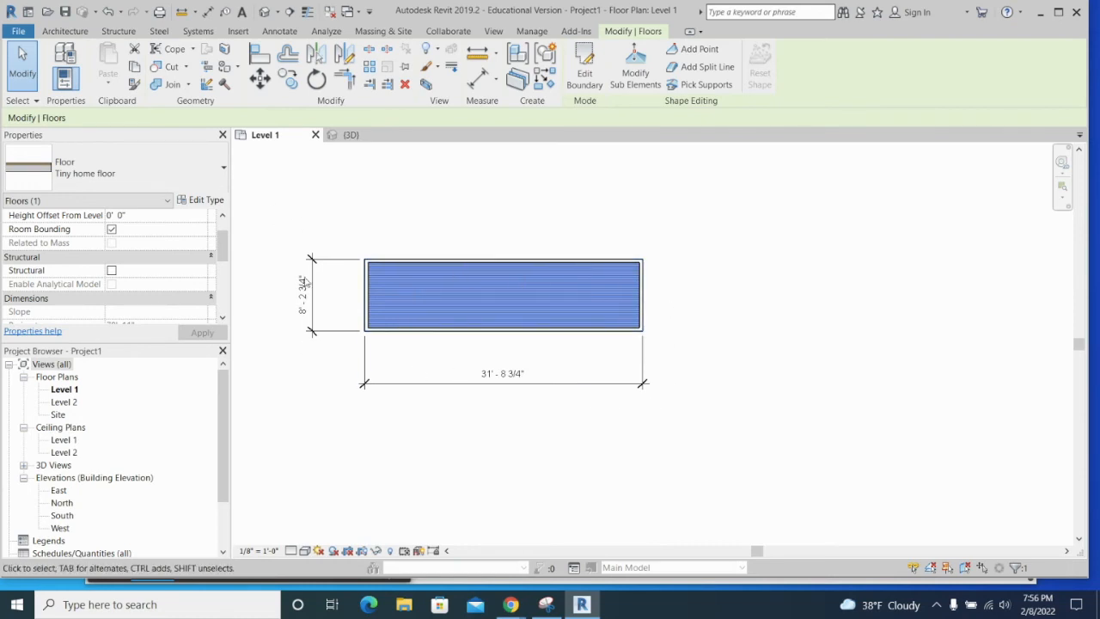
click(202, 186)
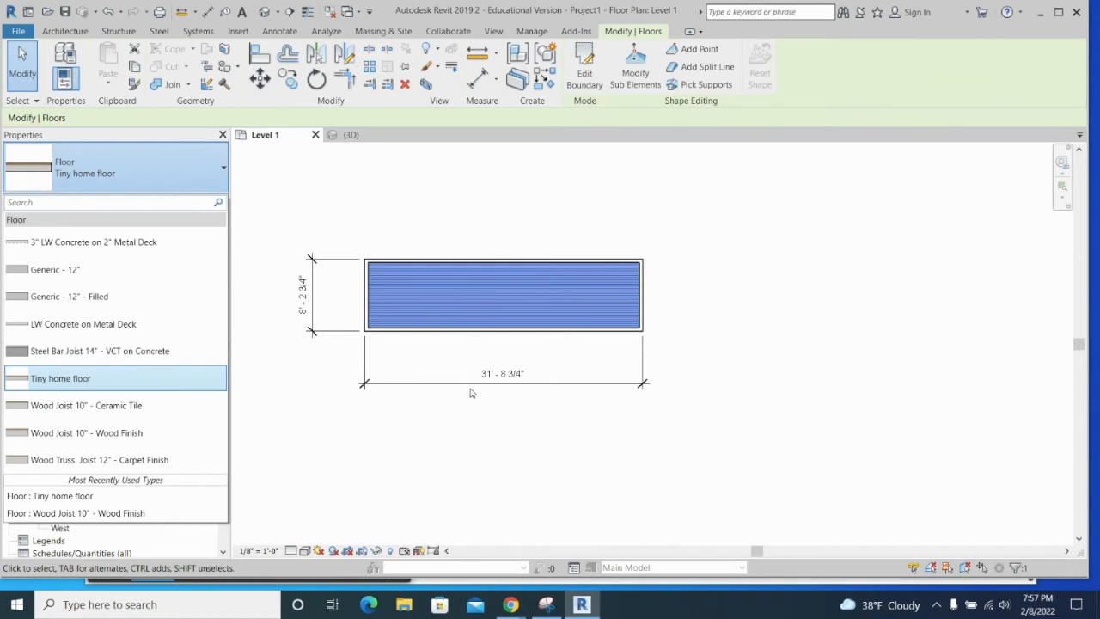
click(538, 478)
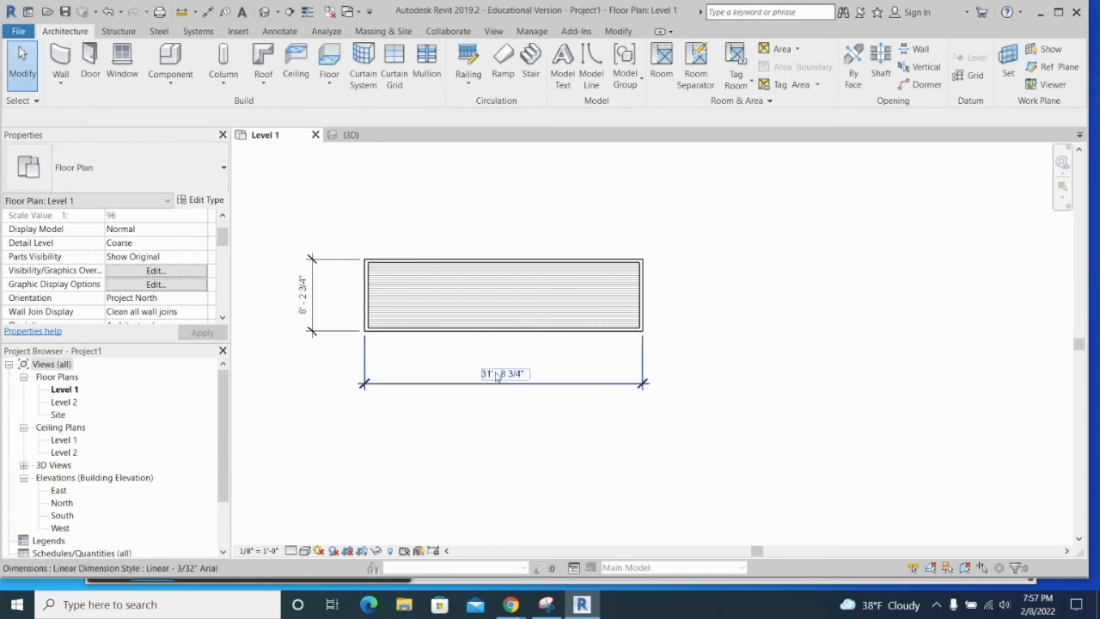
In the East elevation, set the elevation of Level 2 to 13'-6"
double_click(58, 490)
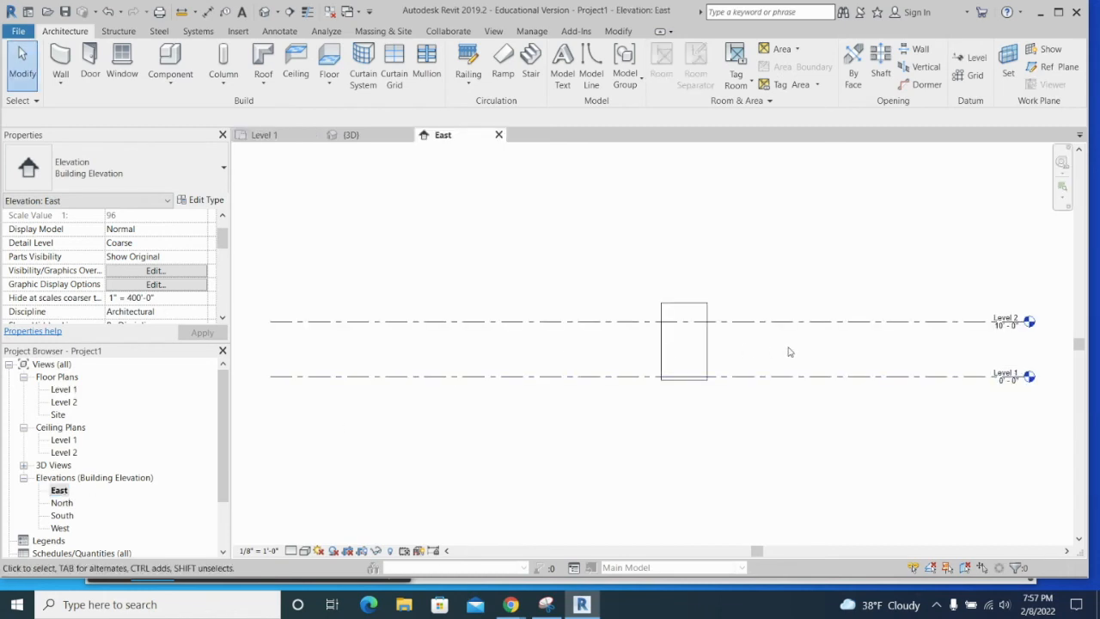
middle_drag(902, 423, 776, 412)
click(879, 318)
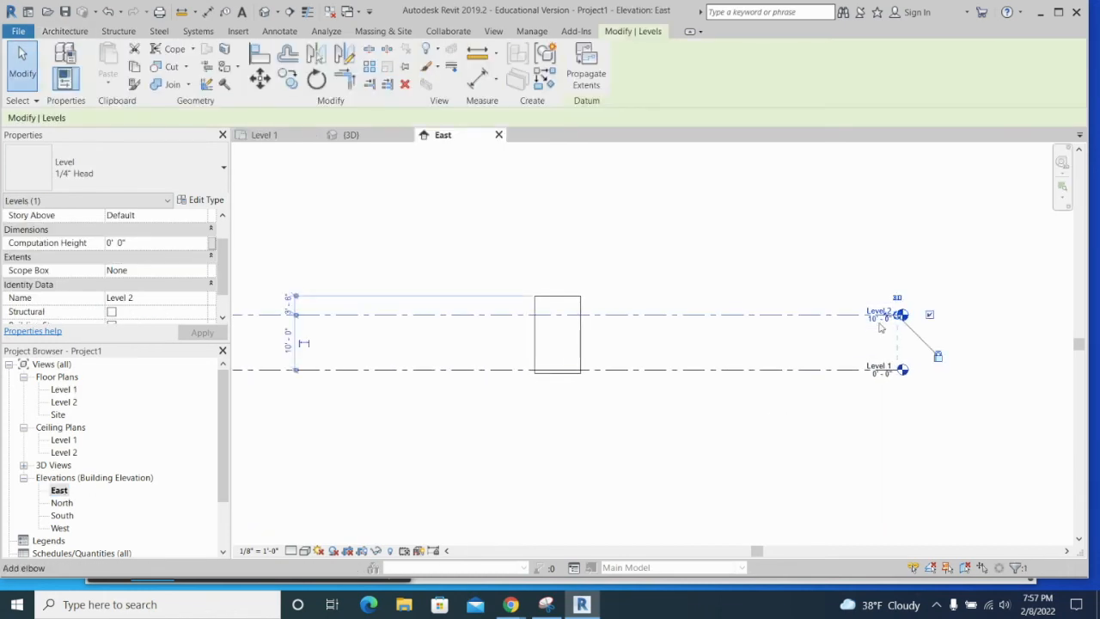
click(877, 323)
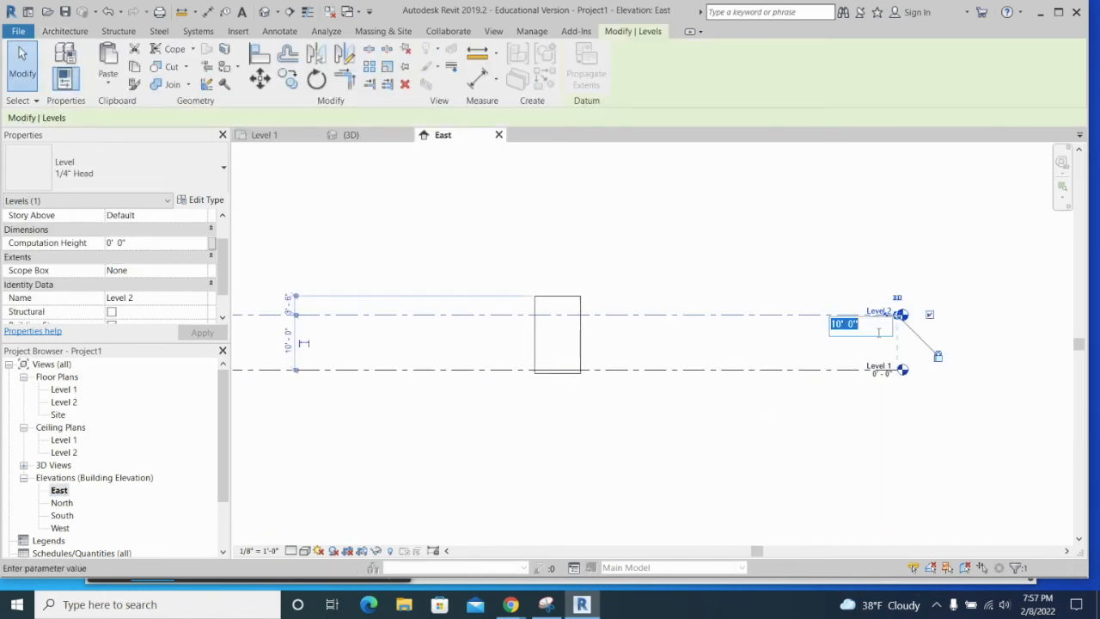
text(1)
text(3' - 6")
key(Return)
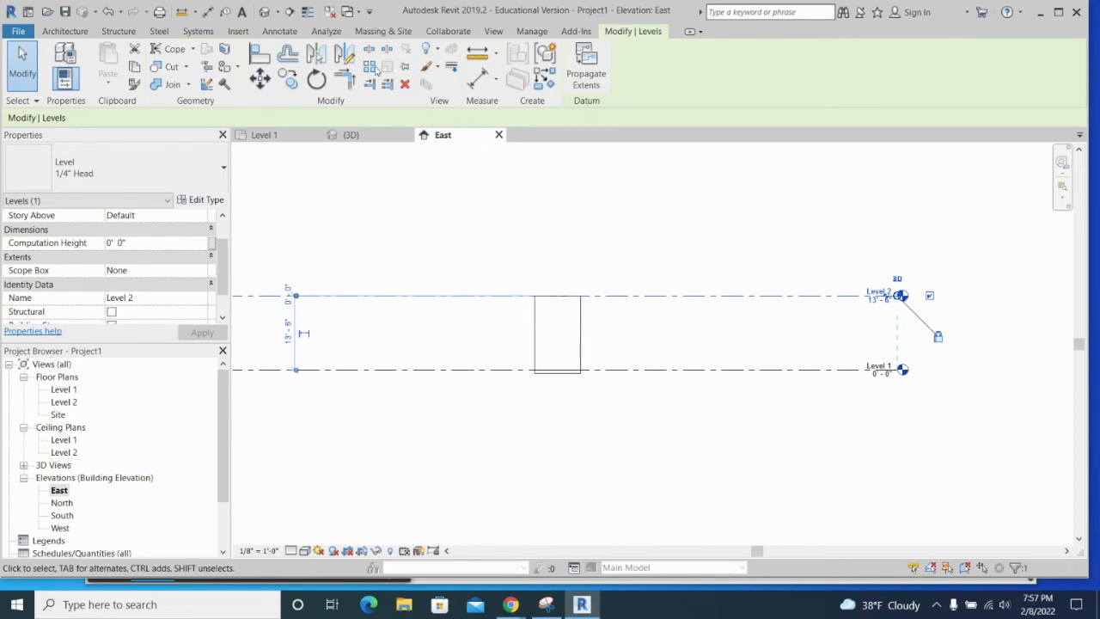
Add a new level line about 5' below Level 1 in the East elevation
click(239, 31)
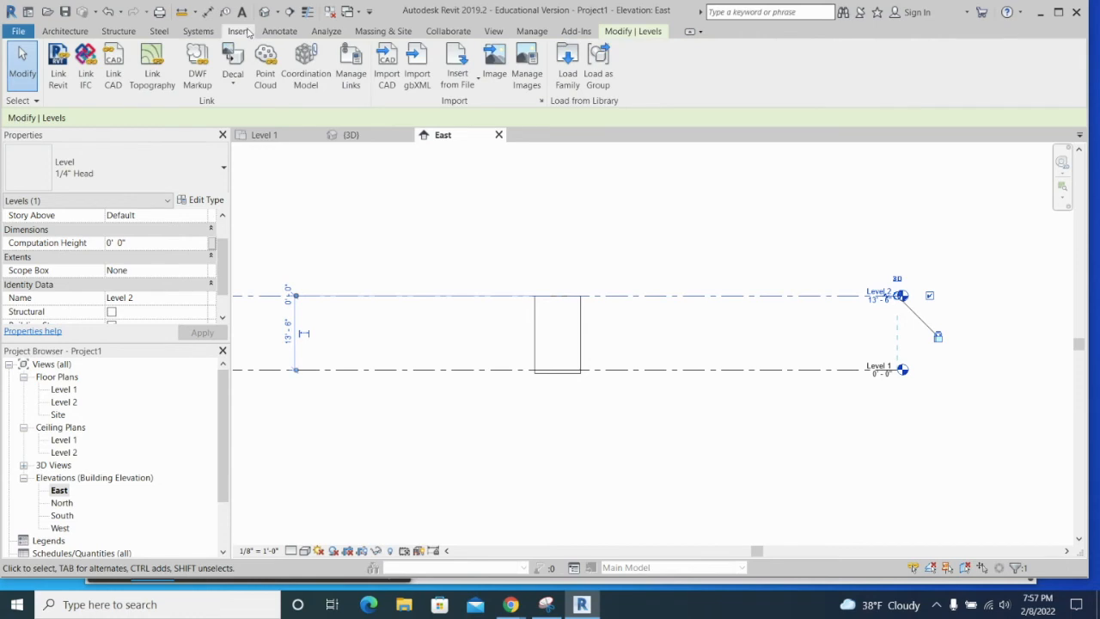
click(72, 33)
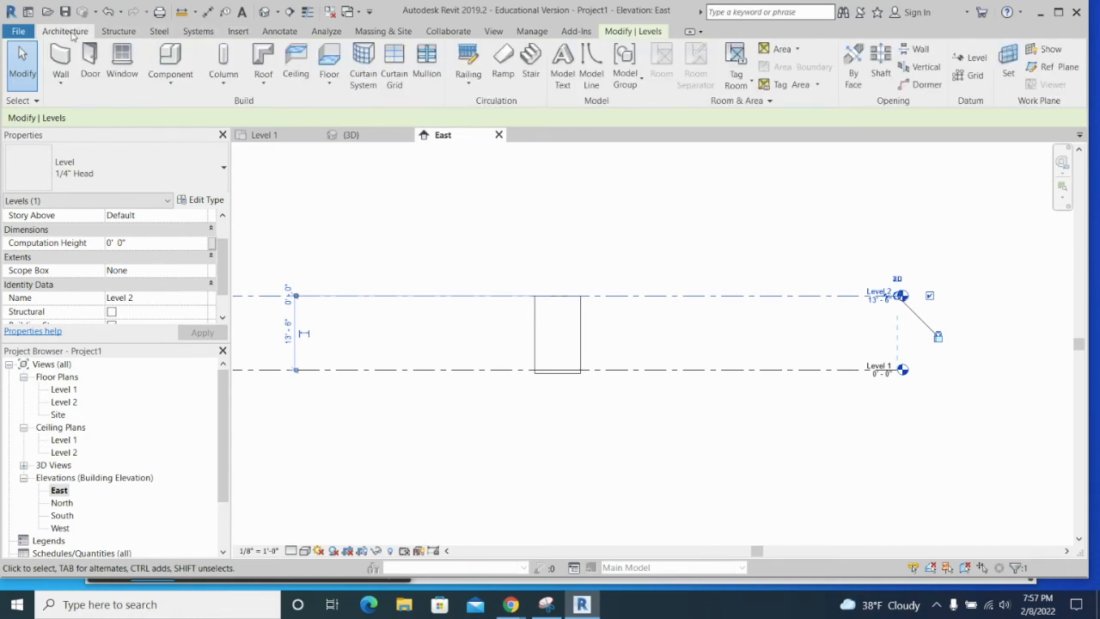
click(974, 58)
click(387, 397)
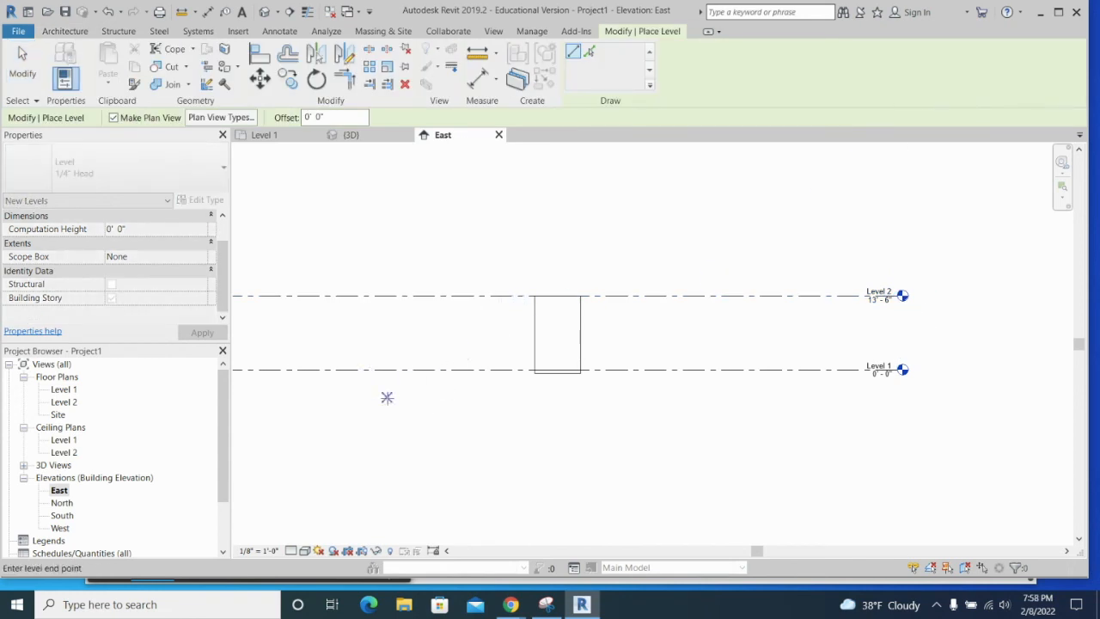
click(829, 397)
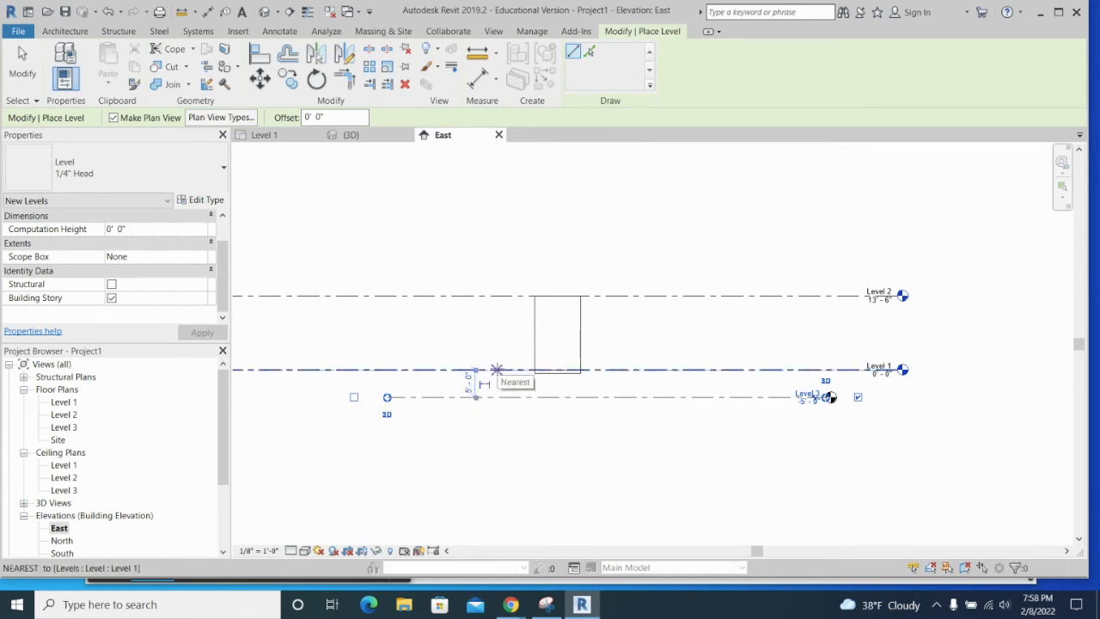
Set the new level's distance below Level 1 to 7"
click(484, 385)
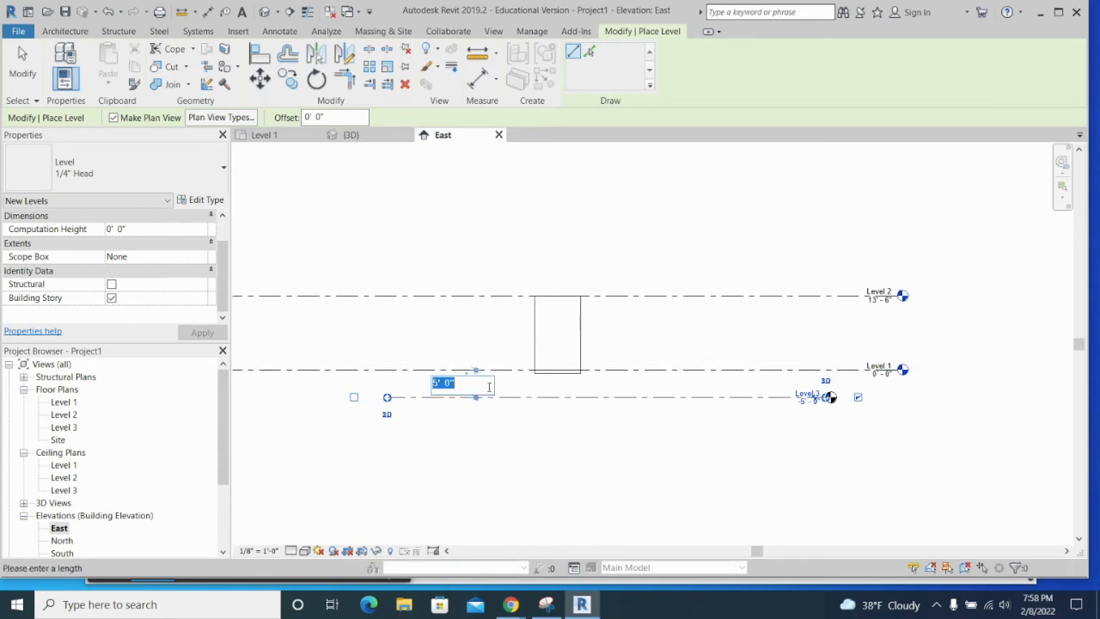
text(7")
key(Return)
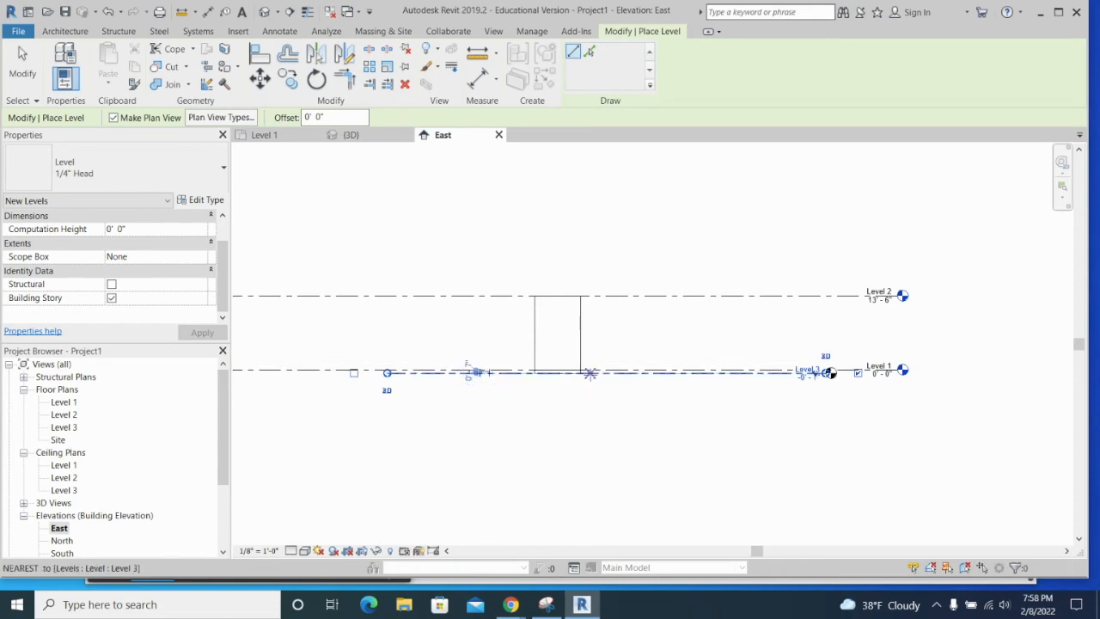
scroll(564, 371, up, 3)
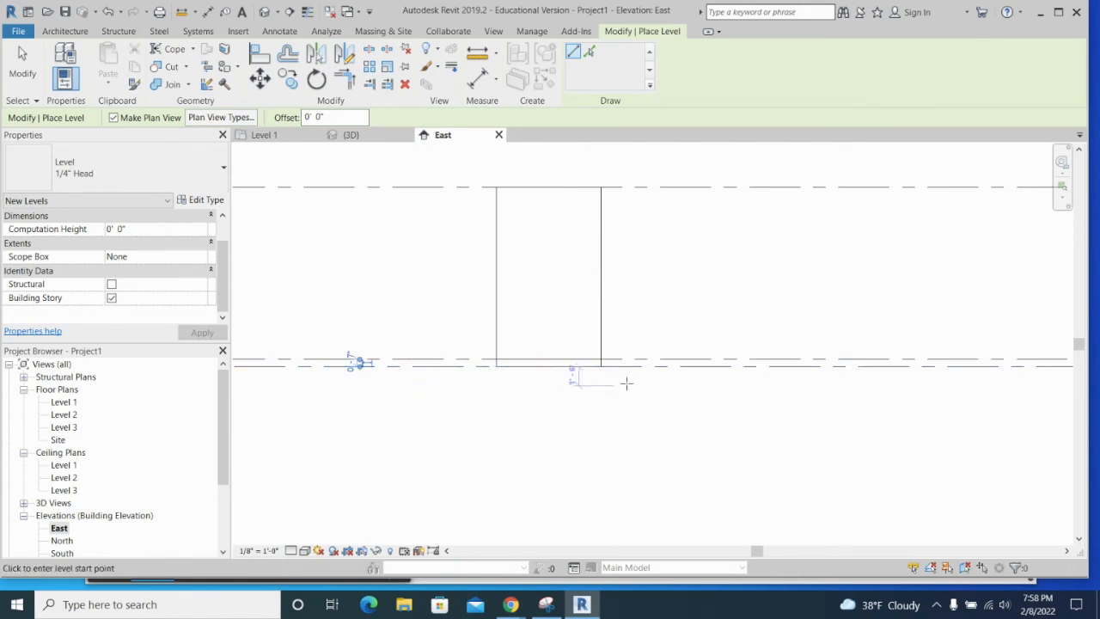
scroll(662, 348, down, 3)
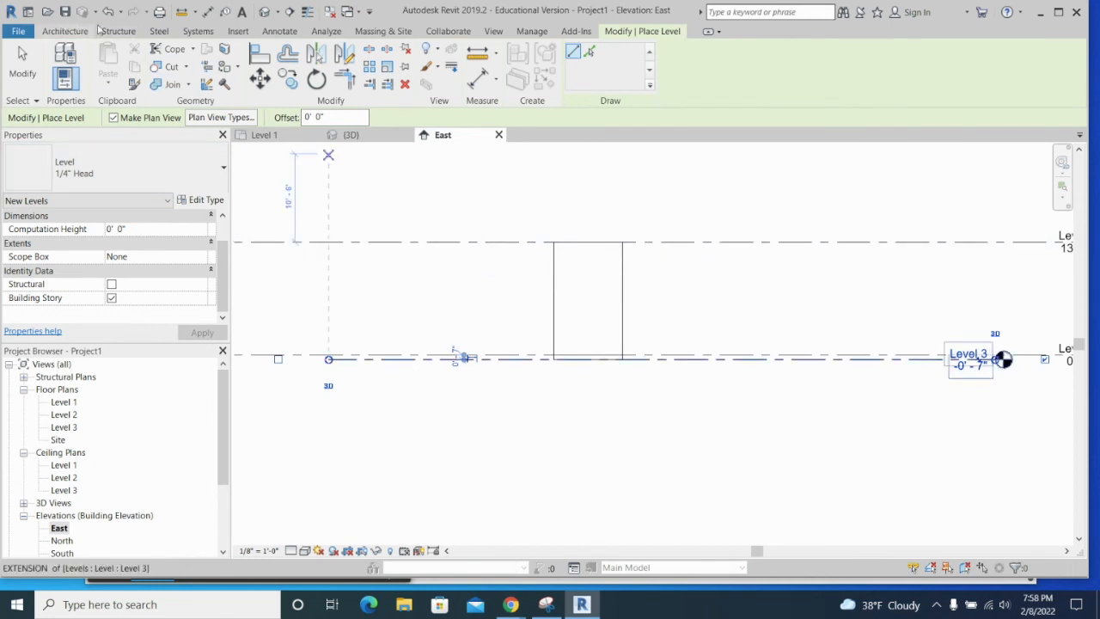
In the Level 1 floor plan, start a 6" structural foundation slab and pick the four walls as its boundary
click(119, 31)
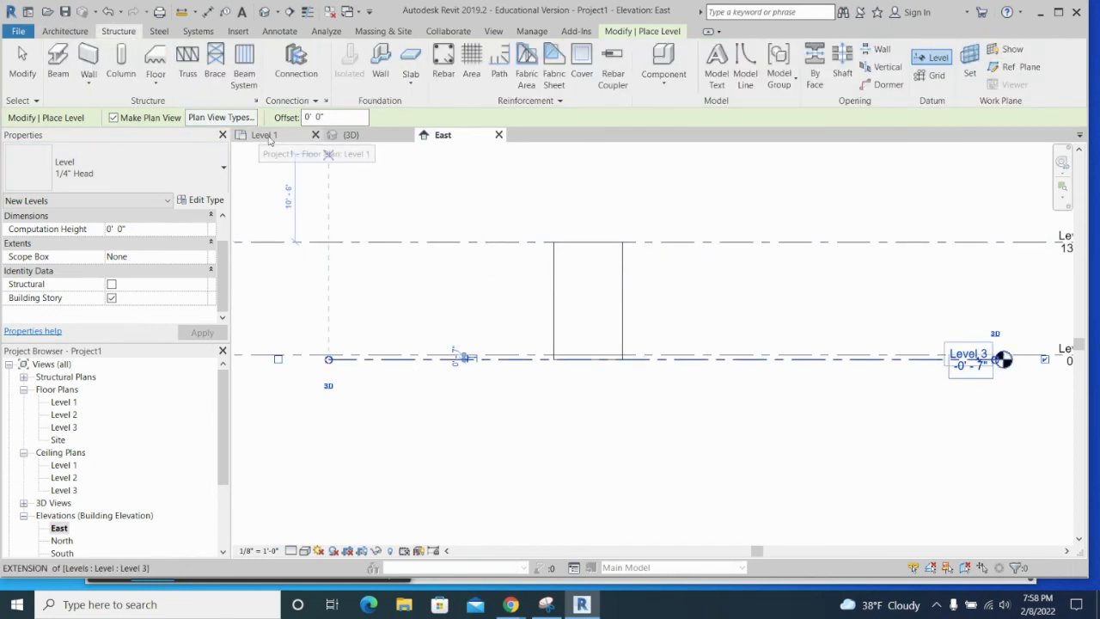
click(265, 135)
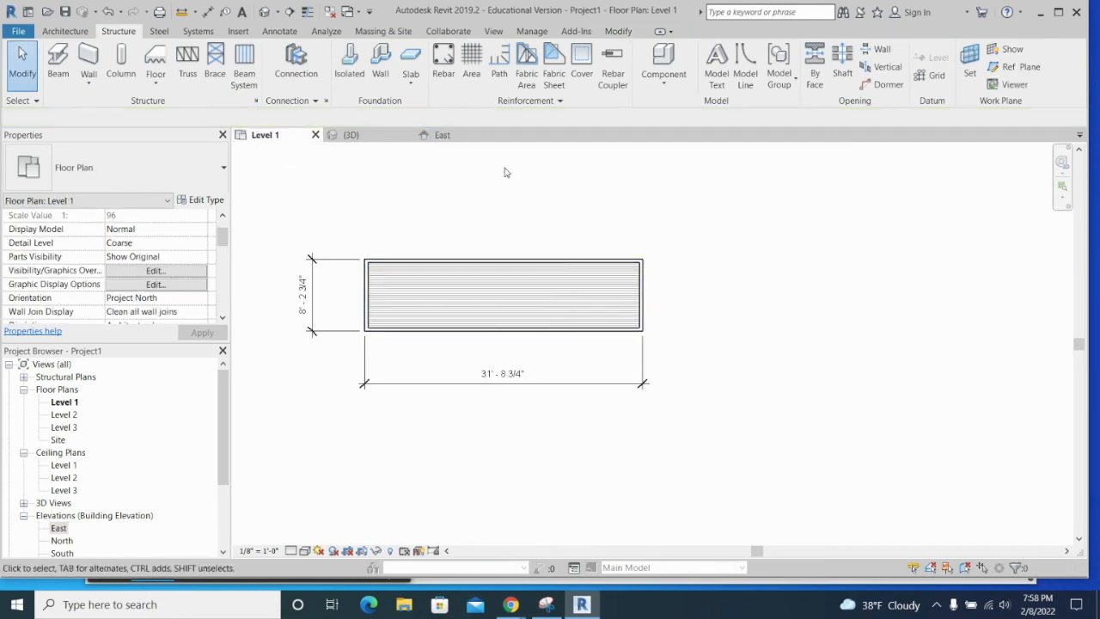
click(411, 58)
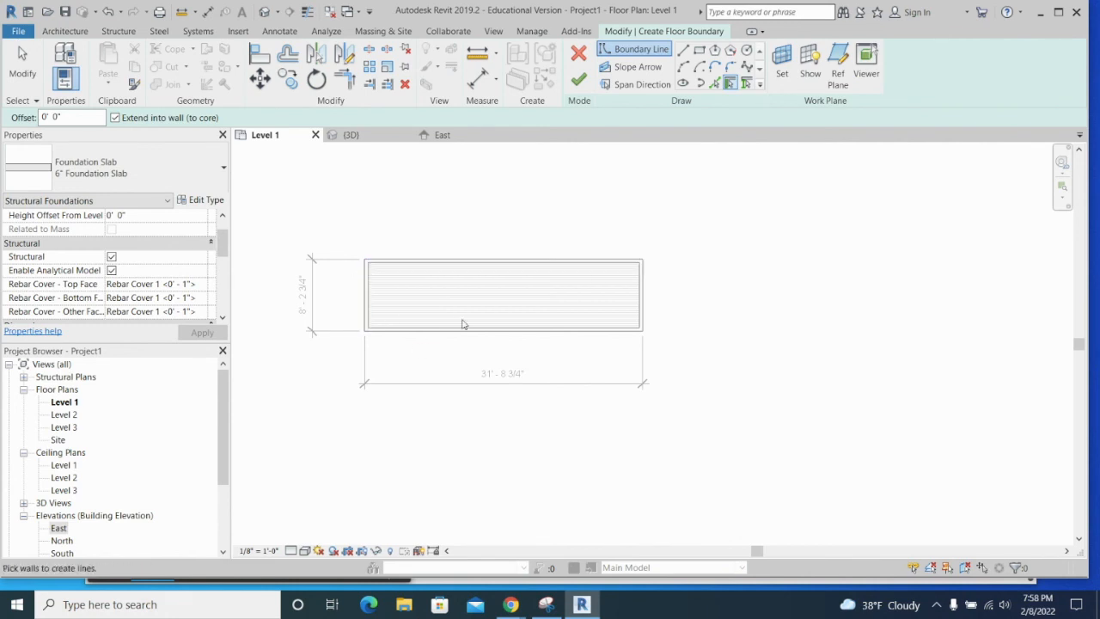
click(577, 264)
click(369, 293)
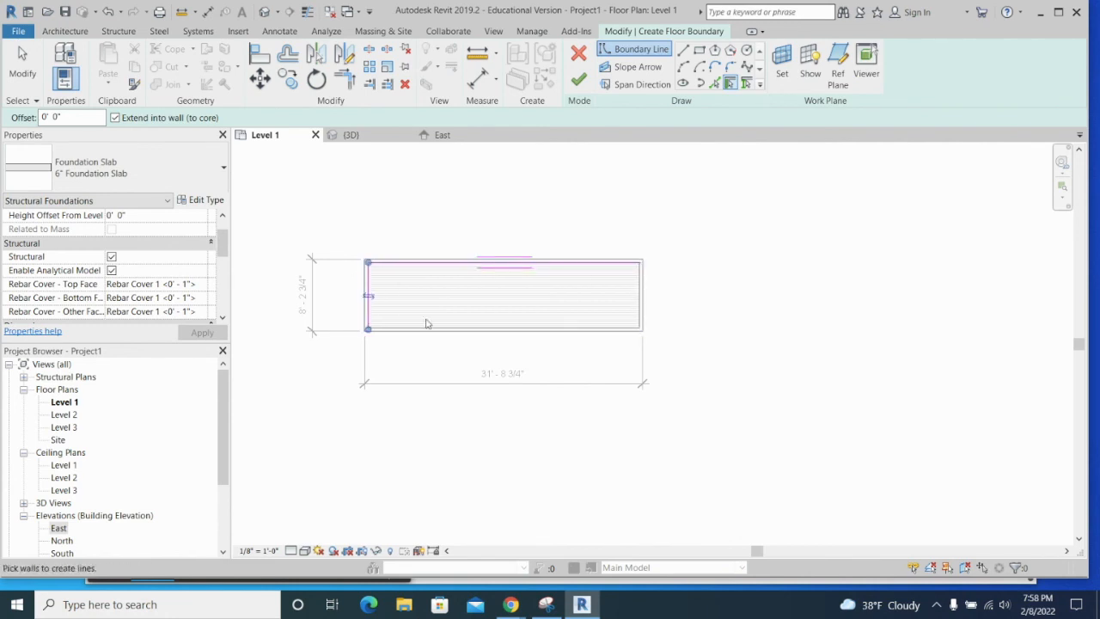
click(640, 296)
scroll(523, 338, up, 1)
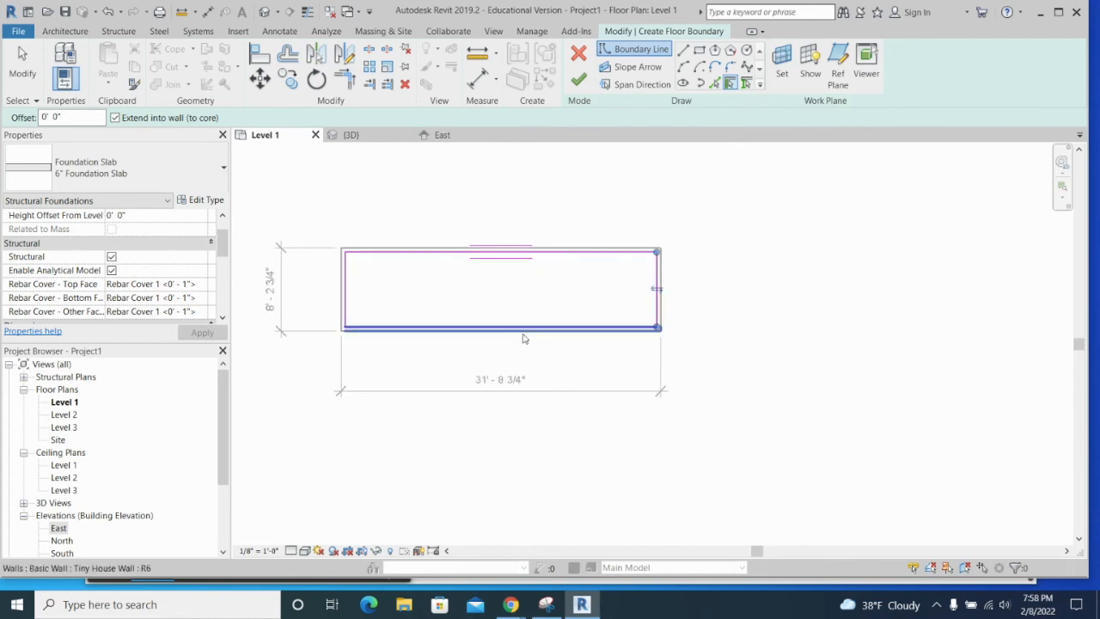
scroll(522, 338, up, 1)
click(522, 339)
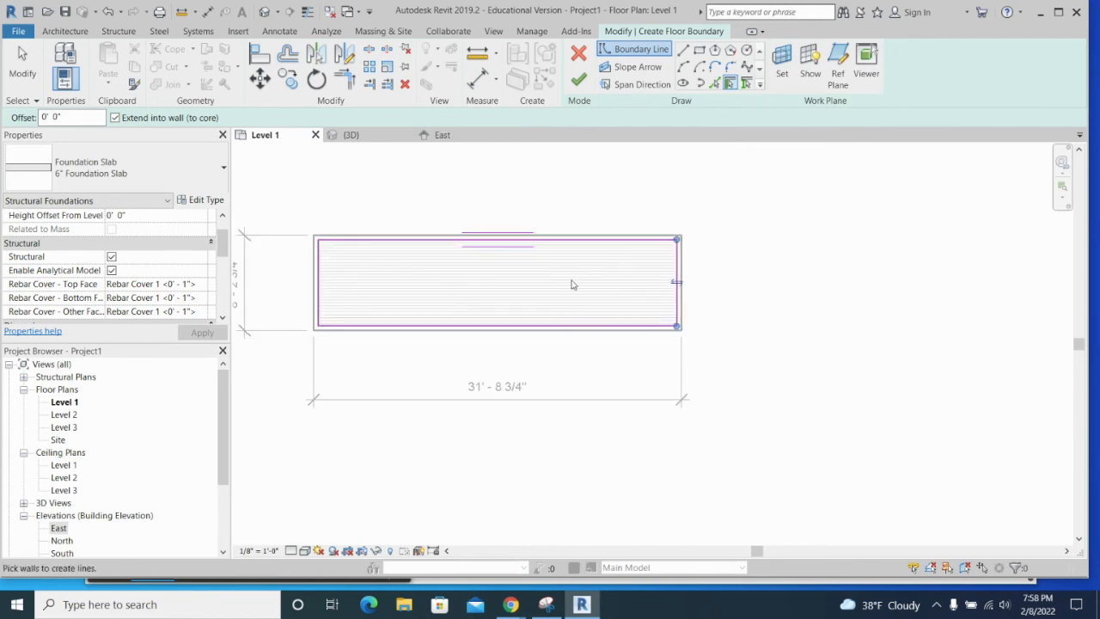
Flip the slab boundary to the outer faces of the walls and finish the foundation slab
click(678, 282)
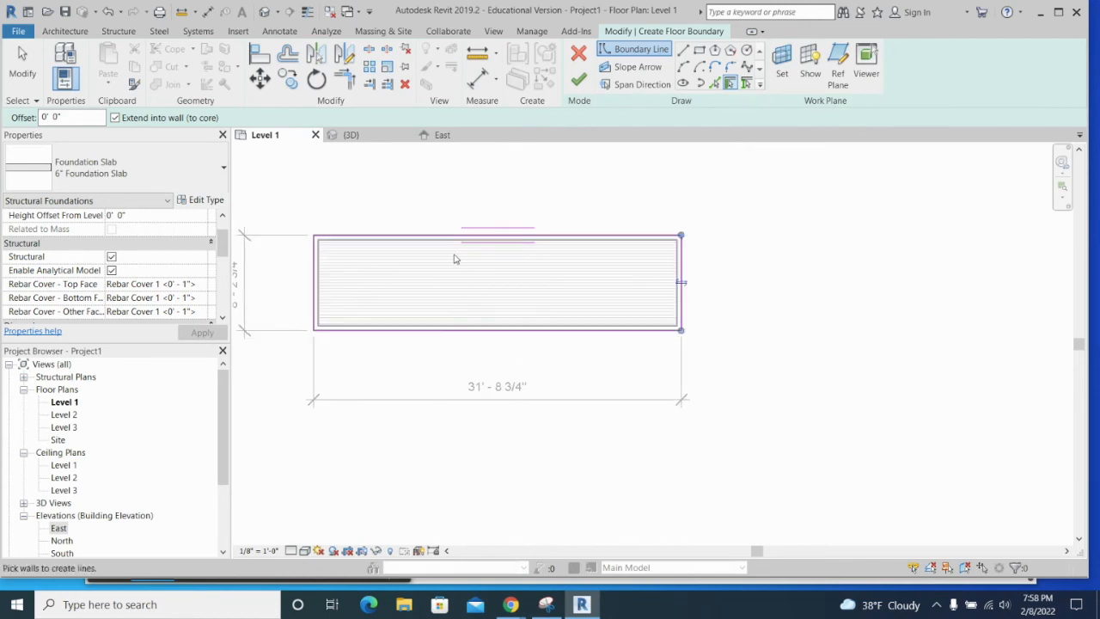
scroll(386, 246, up, 2)
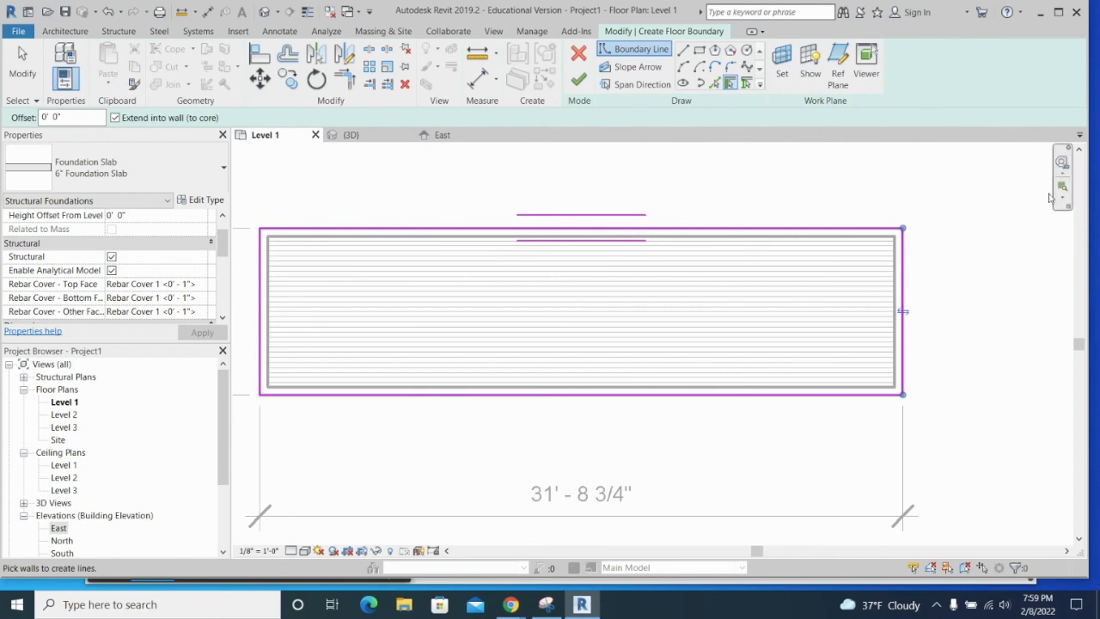
click(579, 79)
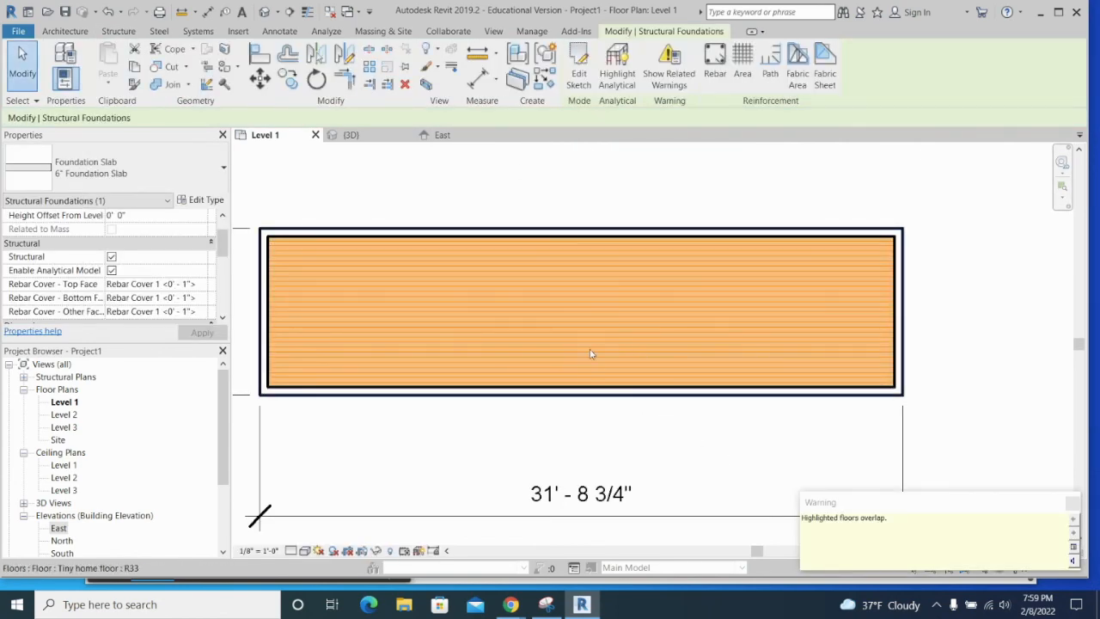
Examine the foundation slab's position at the base of the walls in the East elevation and the 3D view
click(449, 135)
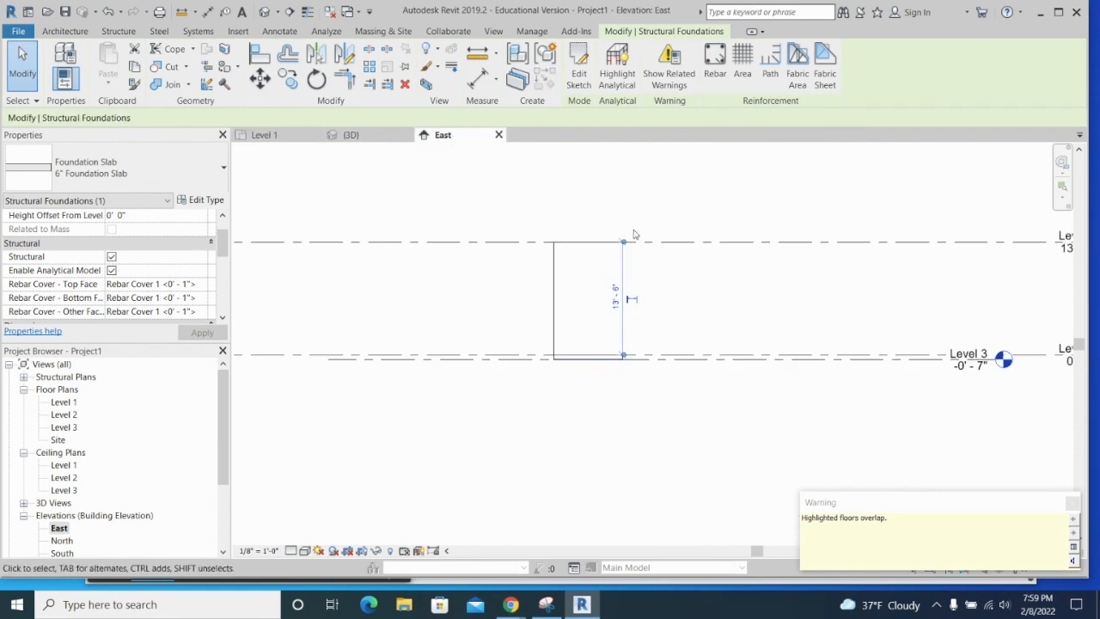
key(ctrl+Tab)
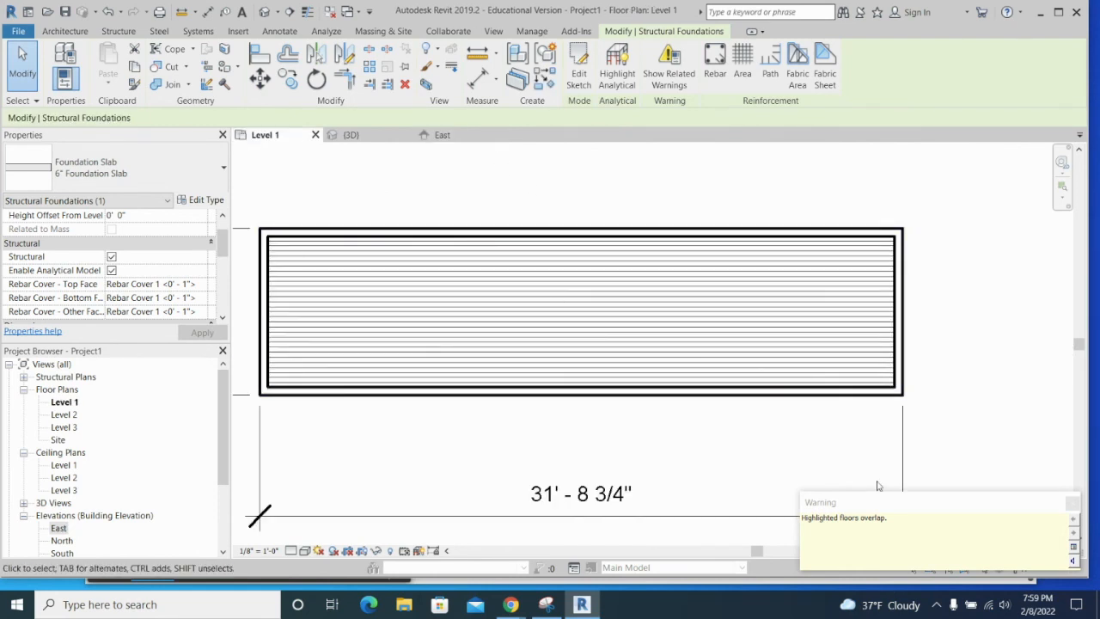
click(445, 136)
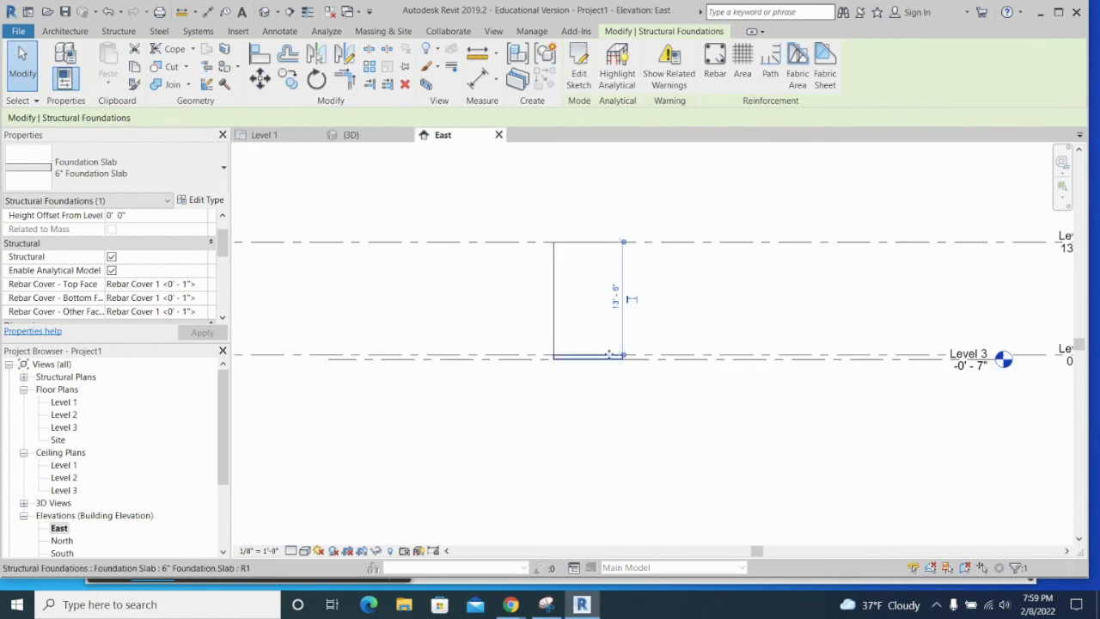
right_click(608, 356)
key(Escape)
scroll(579, 392, up, 3)
click(351, 136)
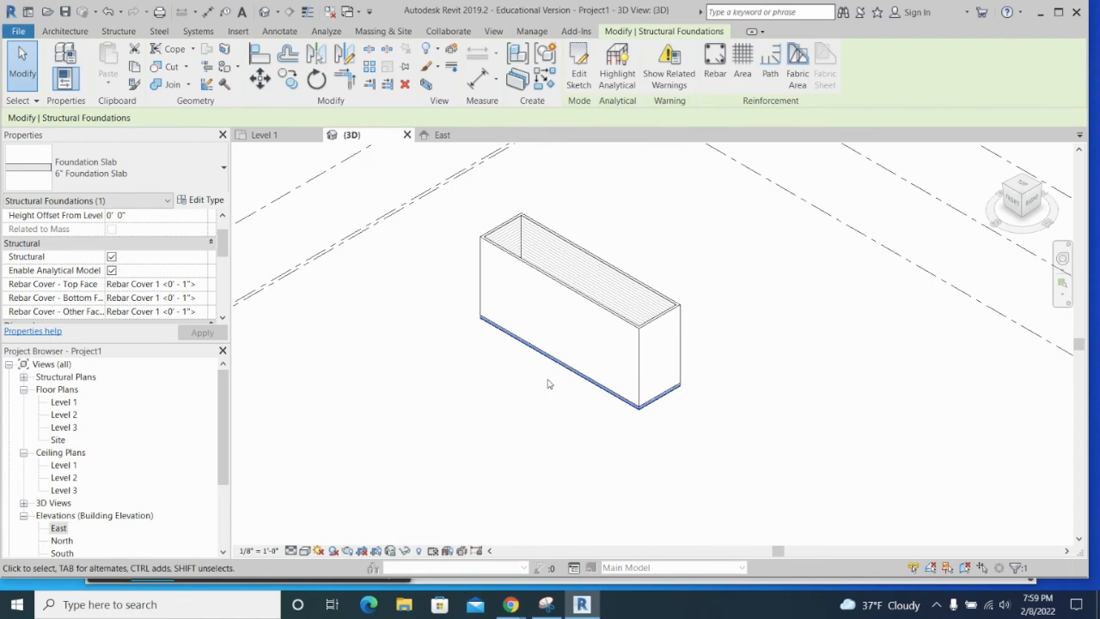
scroll(552, 386, up, 3)
right_click(547, 409)
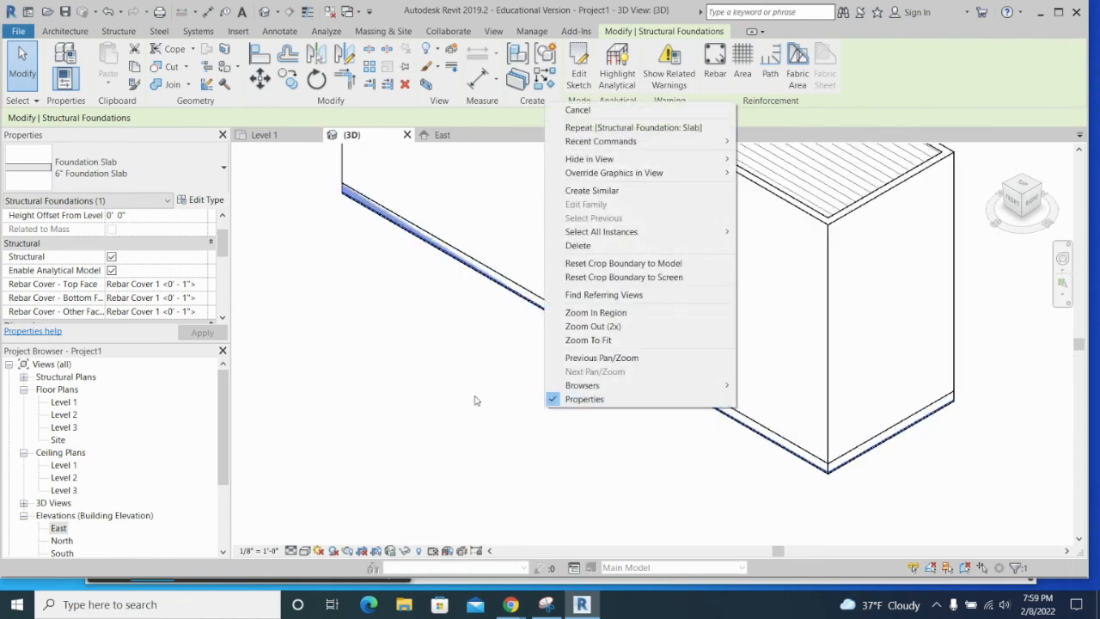
key(Escape)
shift+middle_drag(489, 400, 488, 301)
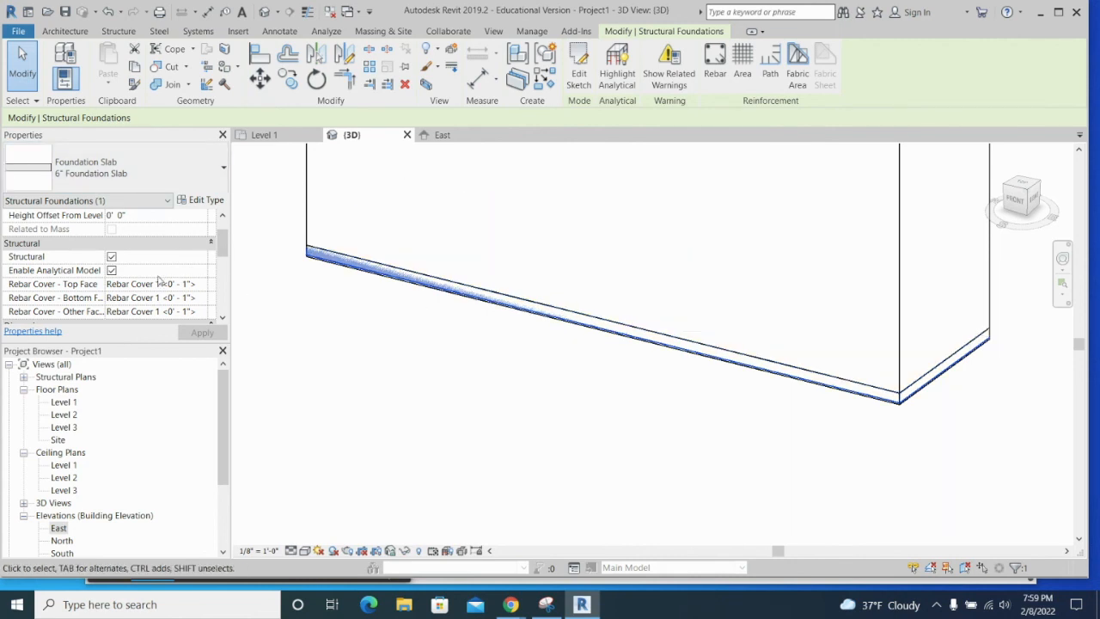
Change the foundation slab's level constraint to Level 3 and apply it
scroll(157, 281, down, 1)
scroll(157, 281, up, 2)
click(187, 231)
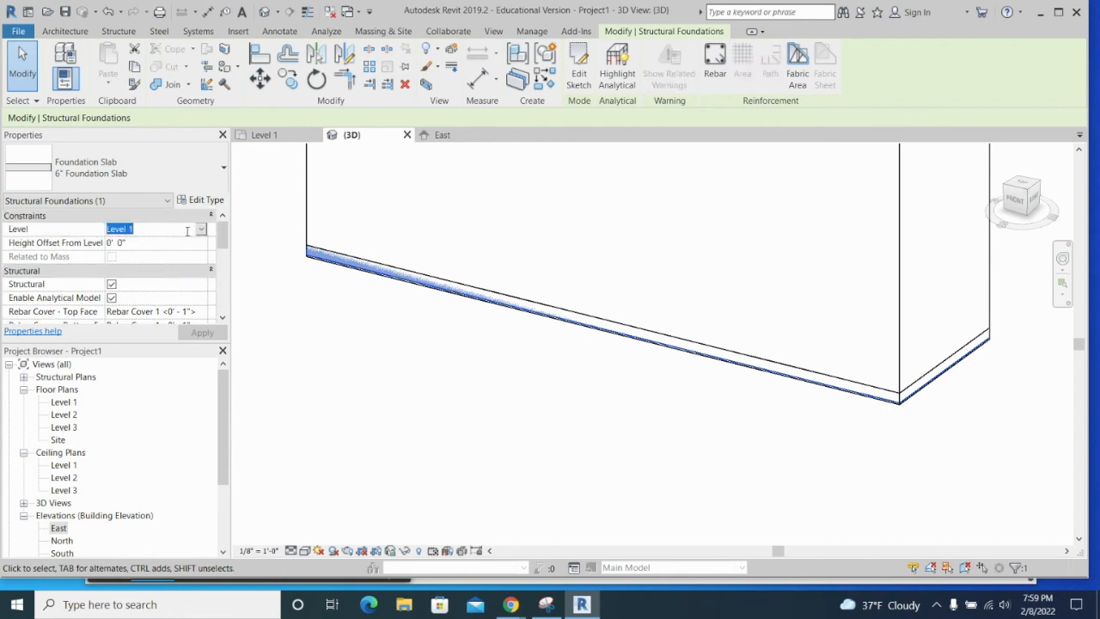
click(200, 230)
click(178, 244)
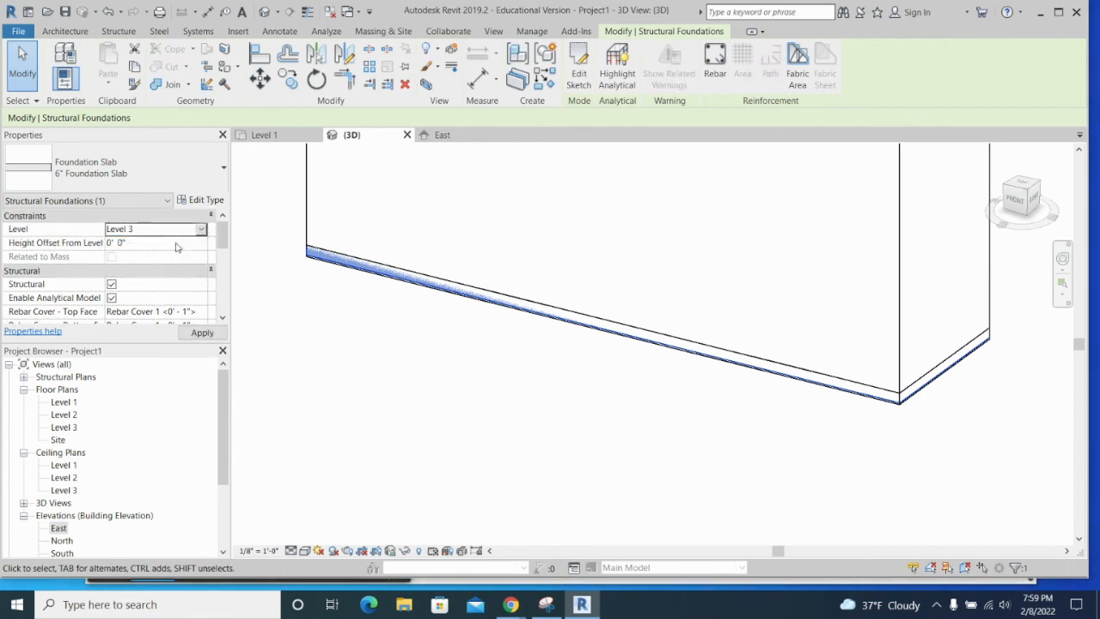
click(203, 333)
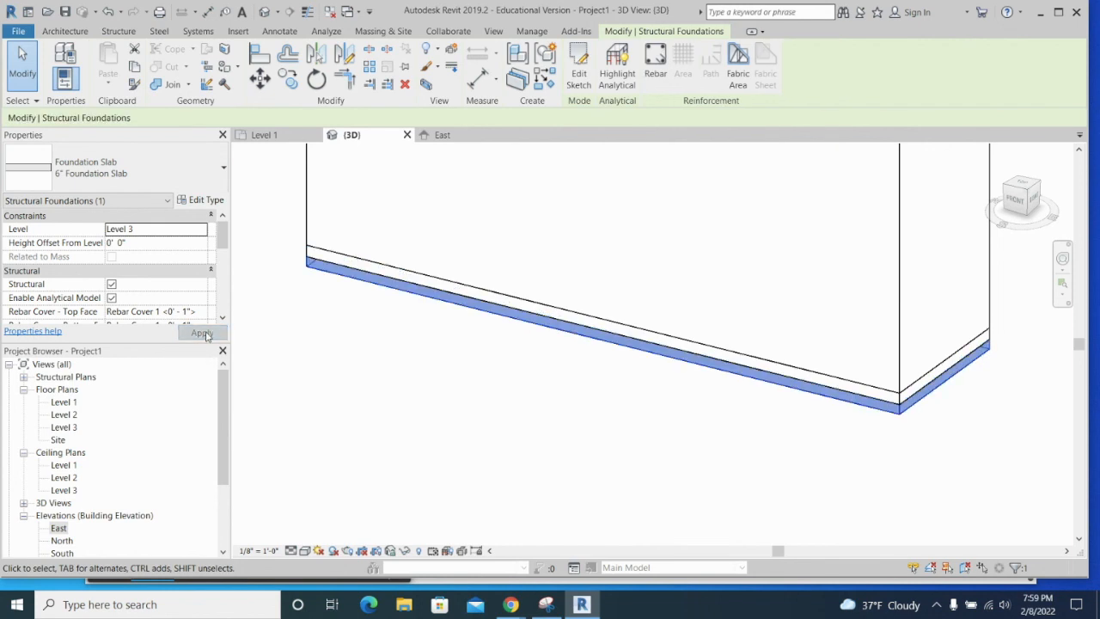
In the Level 1 floor plan, flip the orientation of all four Tiny House Wall segments so their horizontally lined finish faces outward
click(479, 385)
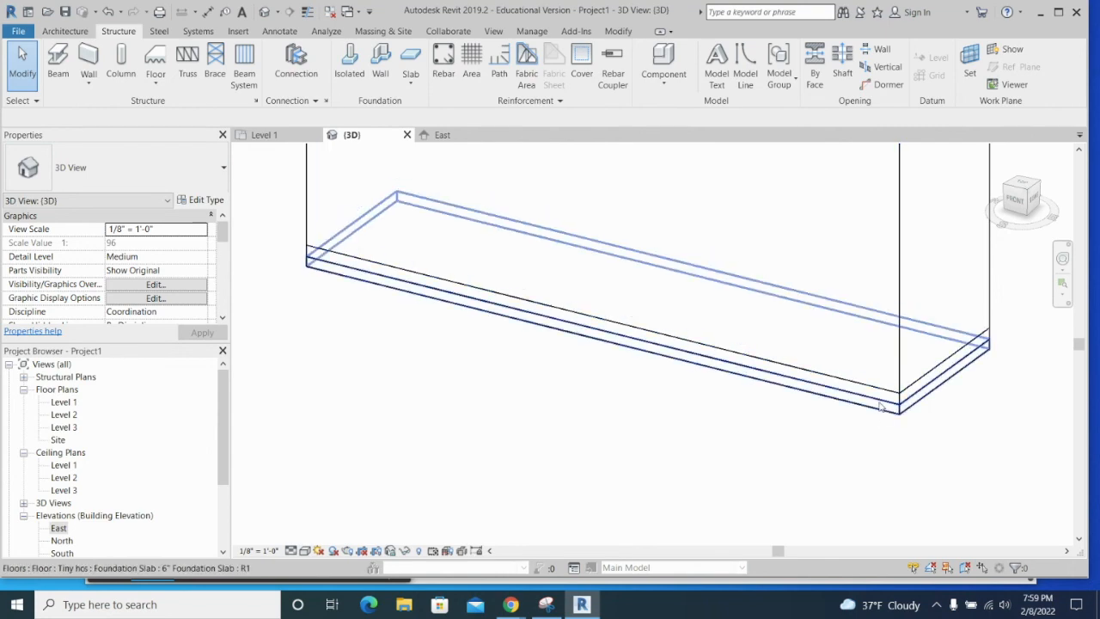
middle_drag(641, 400, 635, 515)
middle_drag(765, 349, 757, 446)
scroll(747, 406, down, 1)
scroll(747, 411, up, 1)
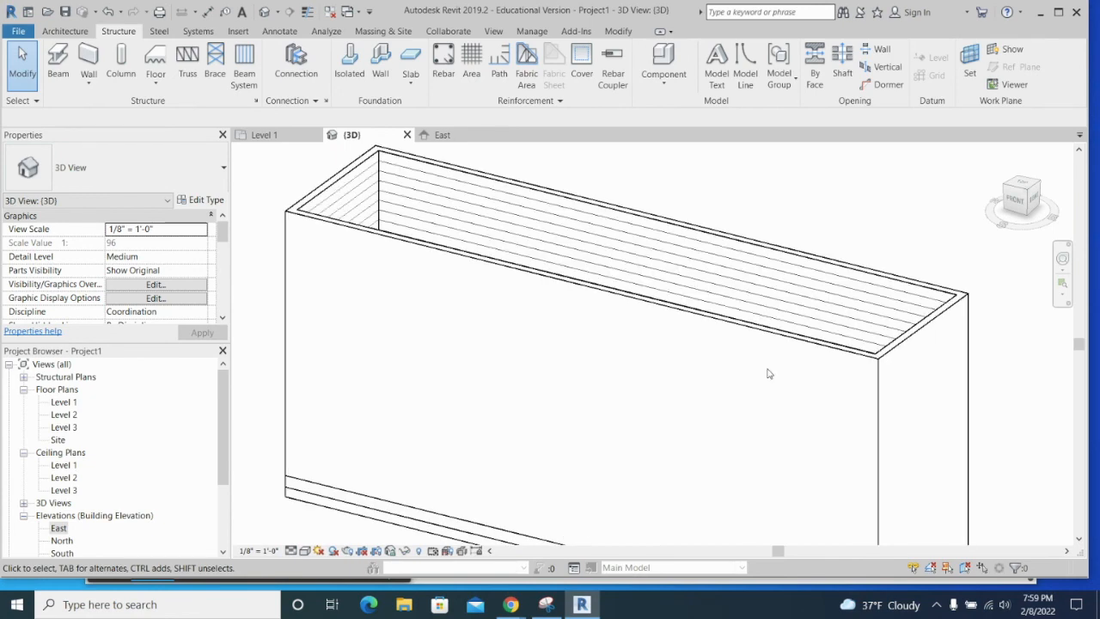
click(747, 257)
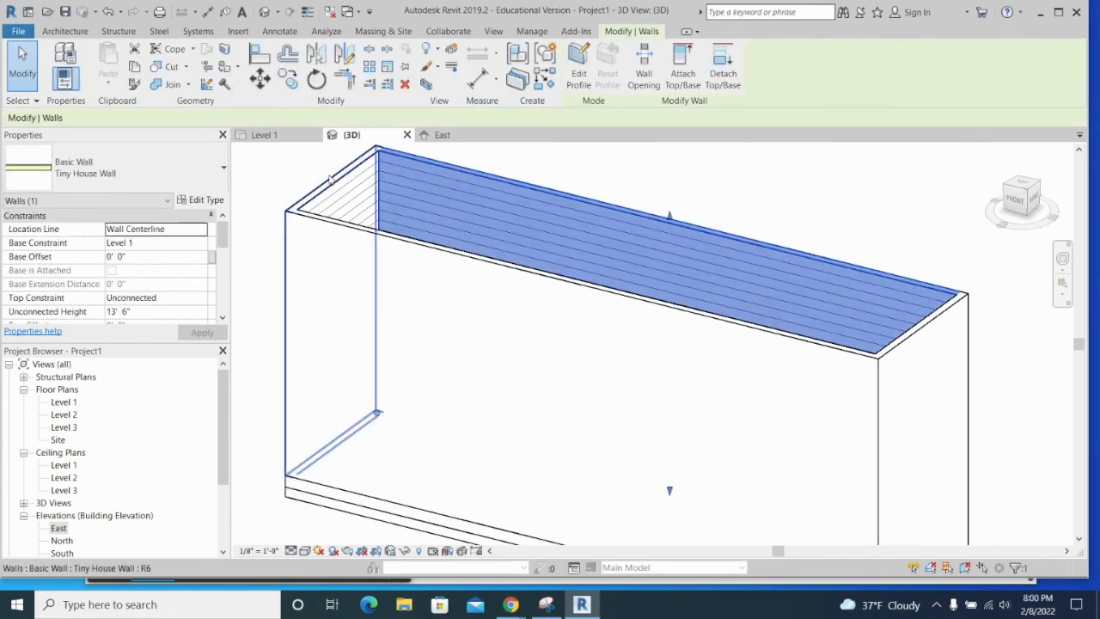
click(287, 134)
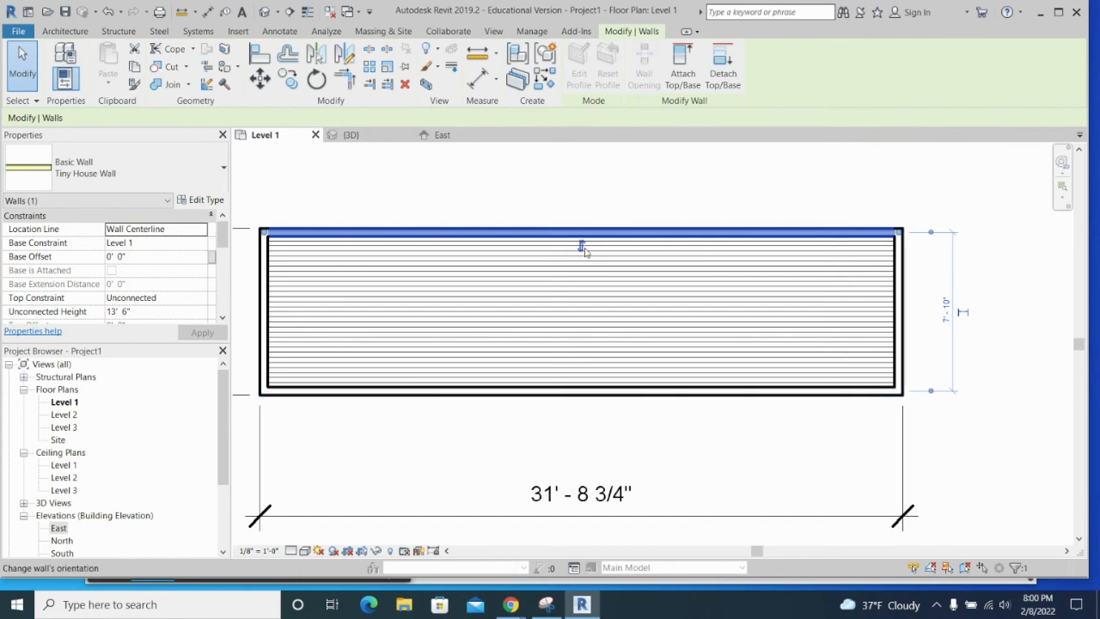
click(899, 309)
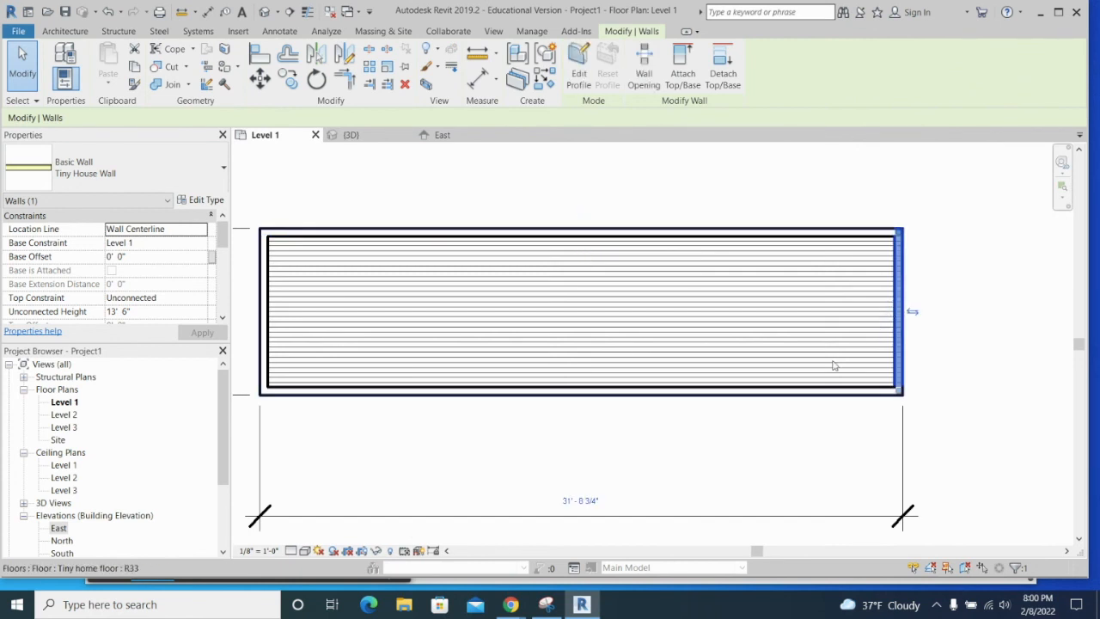
click(797, 394)
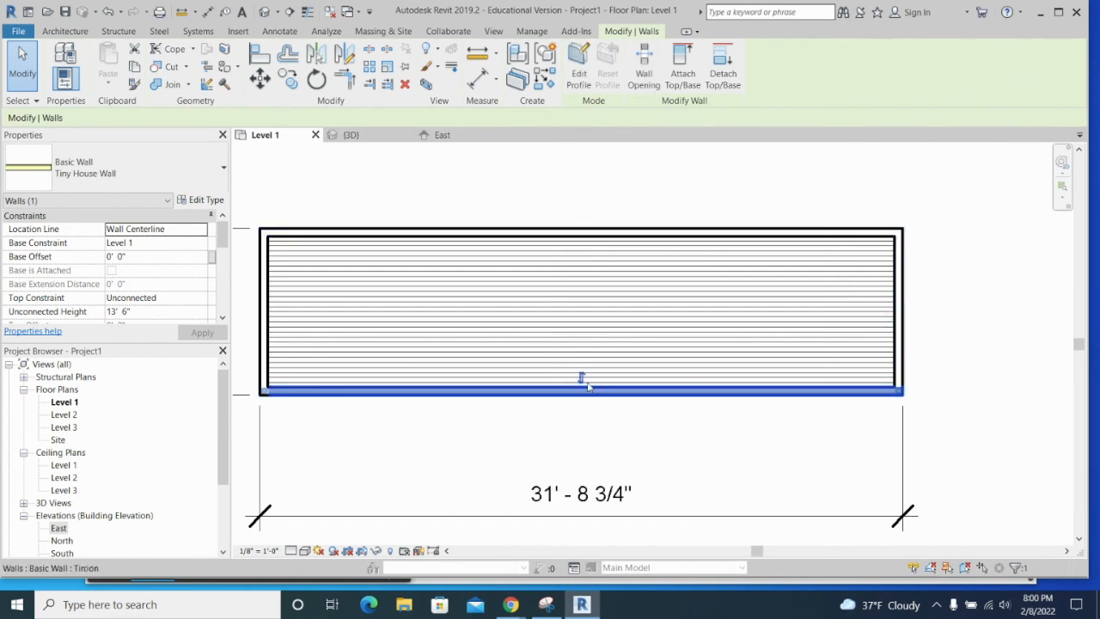
click(258, 293)
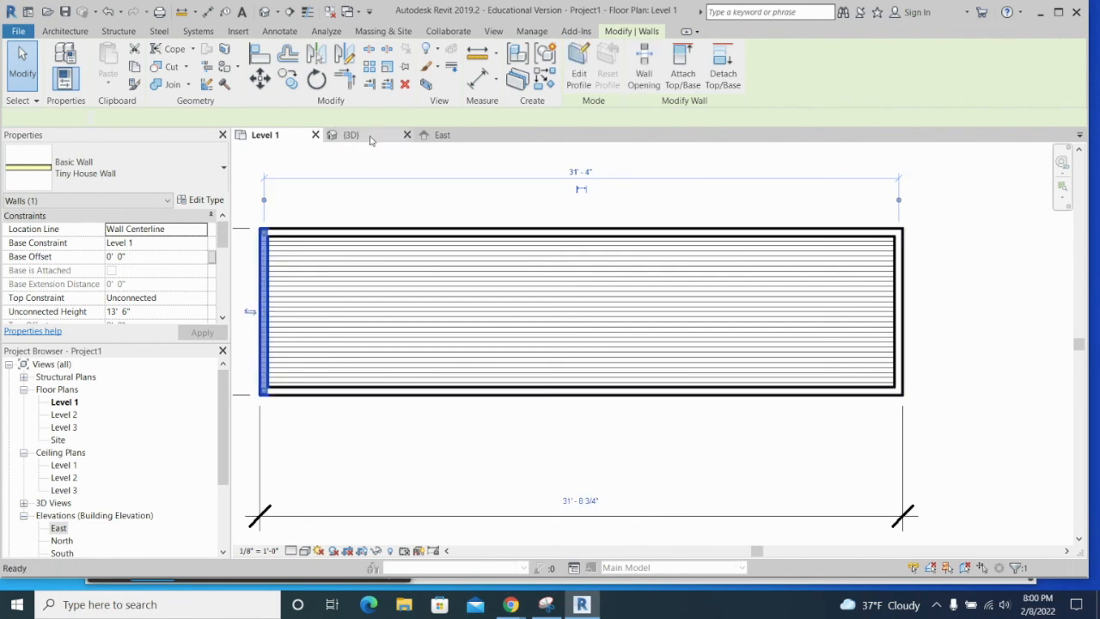
Return to the 3D view and examine the lined finish on the outer faces of the walls with the whole house in view
click(368, 135)
click(683, 193)
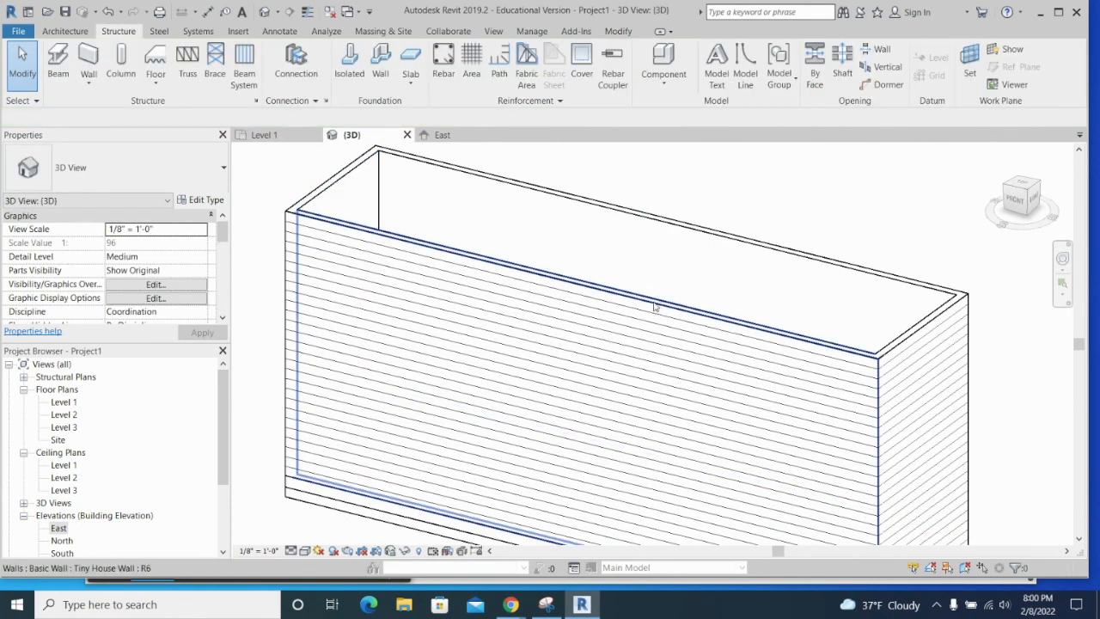
mouse_move(650, 314)
shift+middle_down()
mouse_move(668, 403)
mouse_move(665, 261)
mouse_move(689, 300)
mouse_move(663, 346)
shift+middle_up()
scroll(689, 296, down, 2)
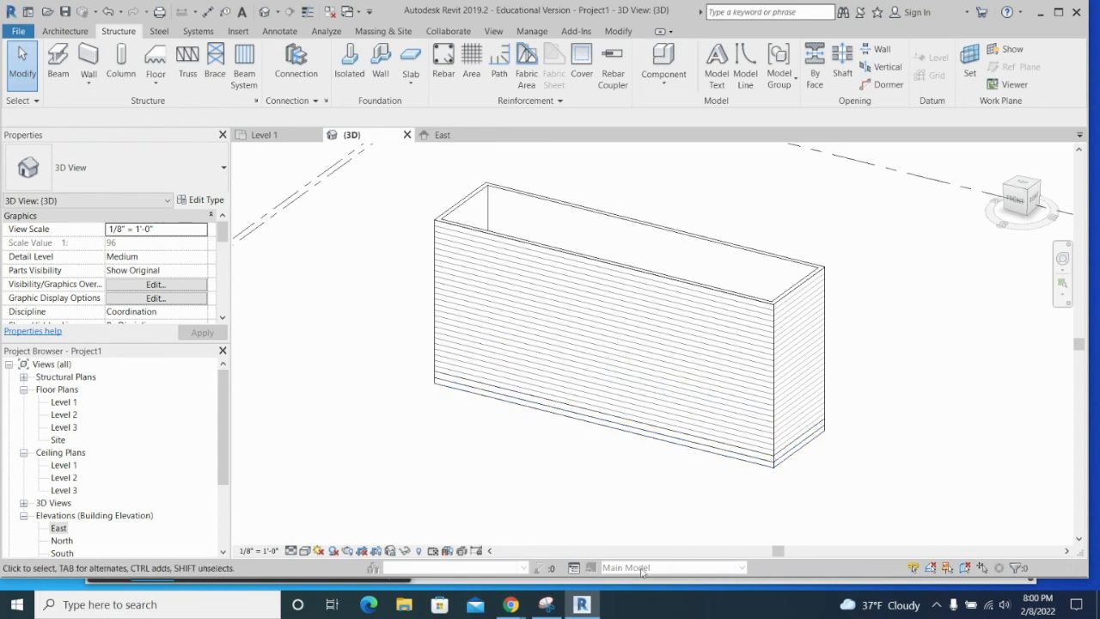
mouse_move(540, 599)
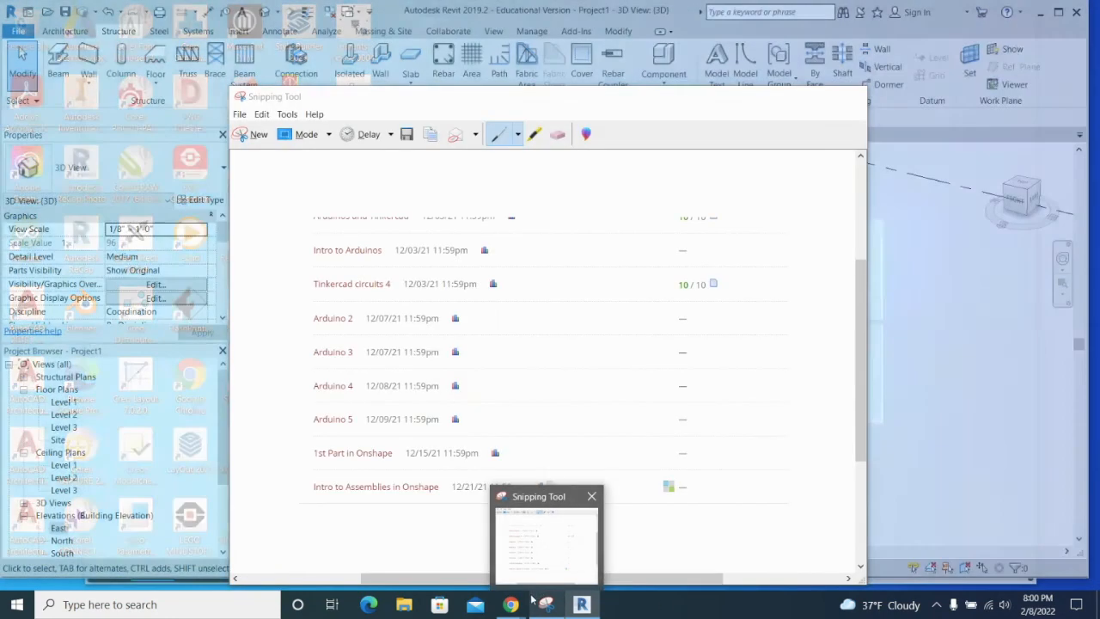